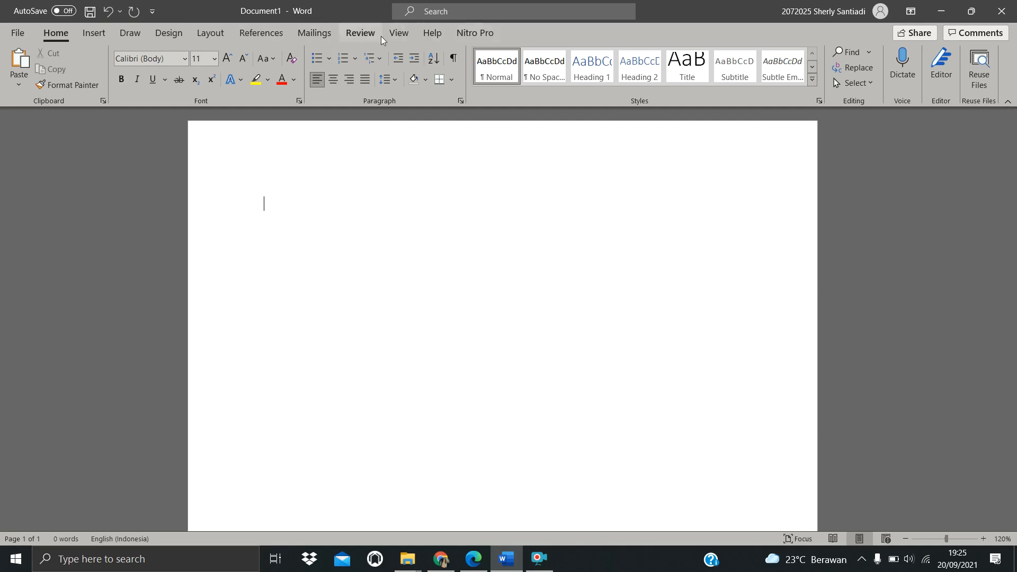
Show the rulers alongside the blank document
click(396, 34)
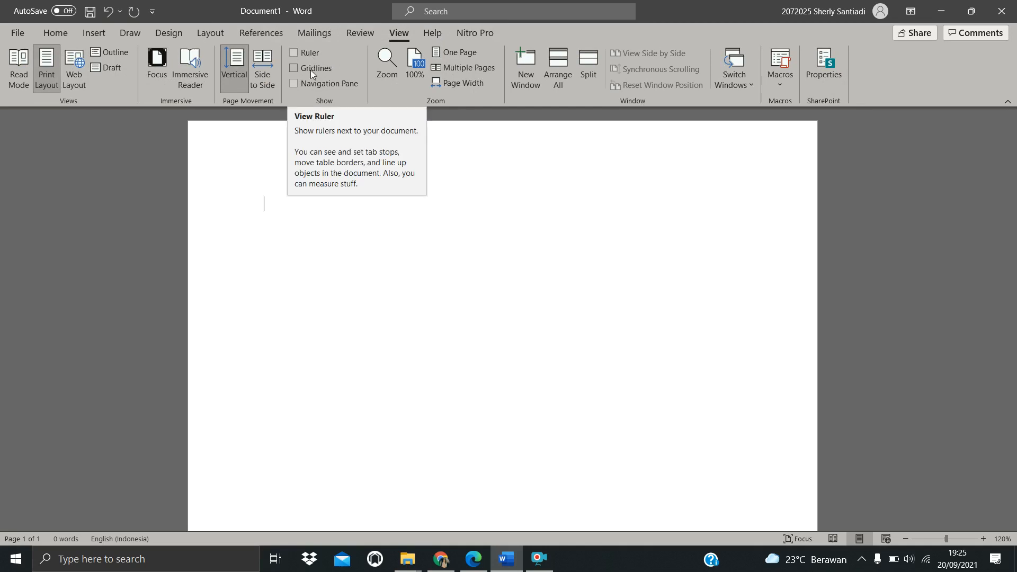
click(294, 55)
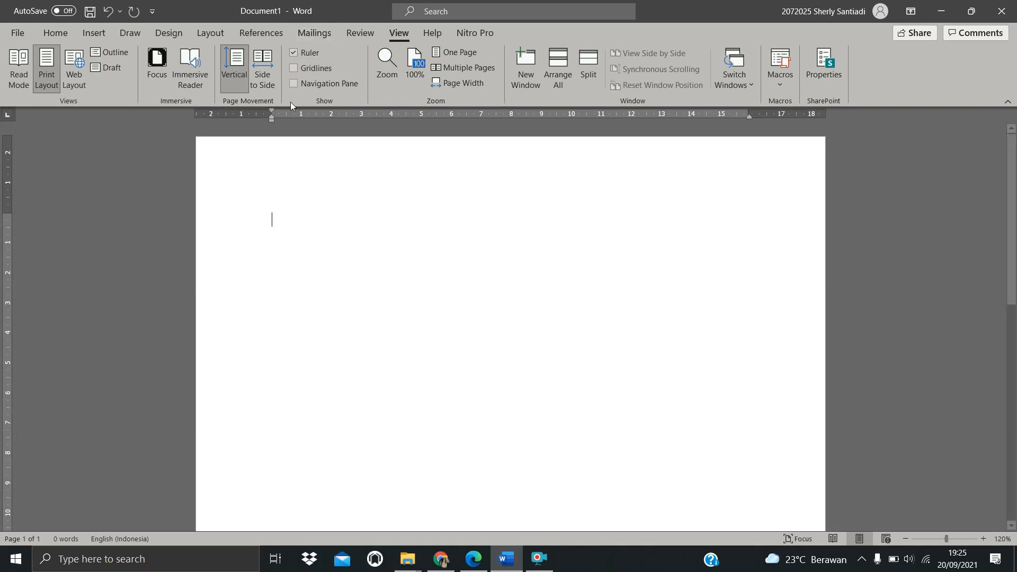
Show the gridlines on the page, look over them, and hide them again
click(294, 68)
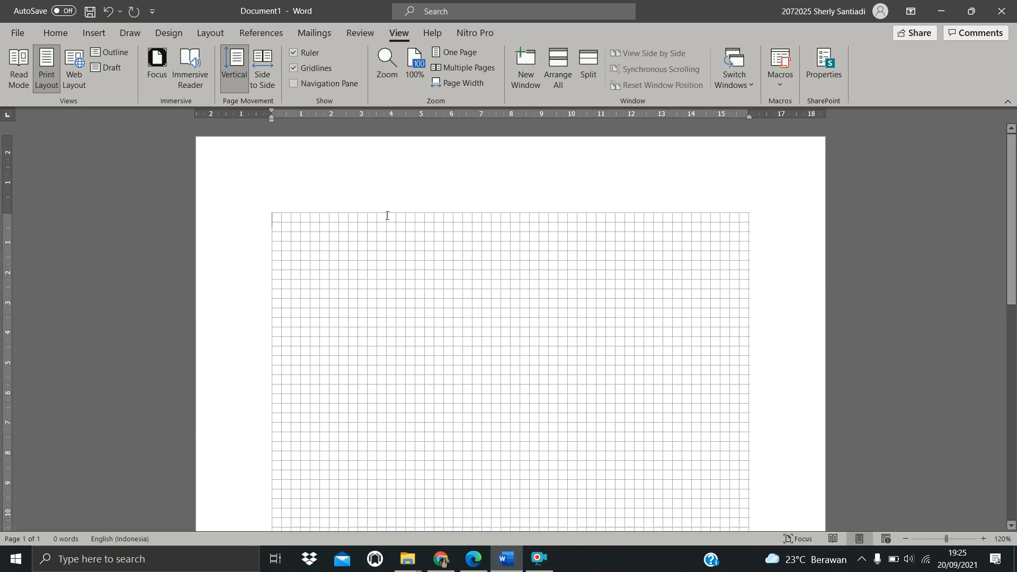
scroll(513, 351, down, 2)
scroll(424, 276, up, 3)
click(298, 69)
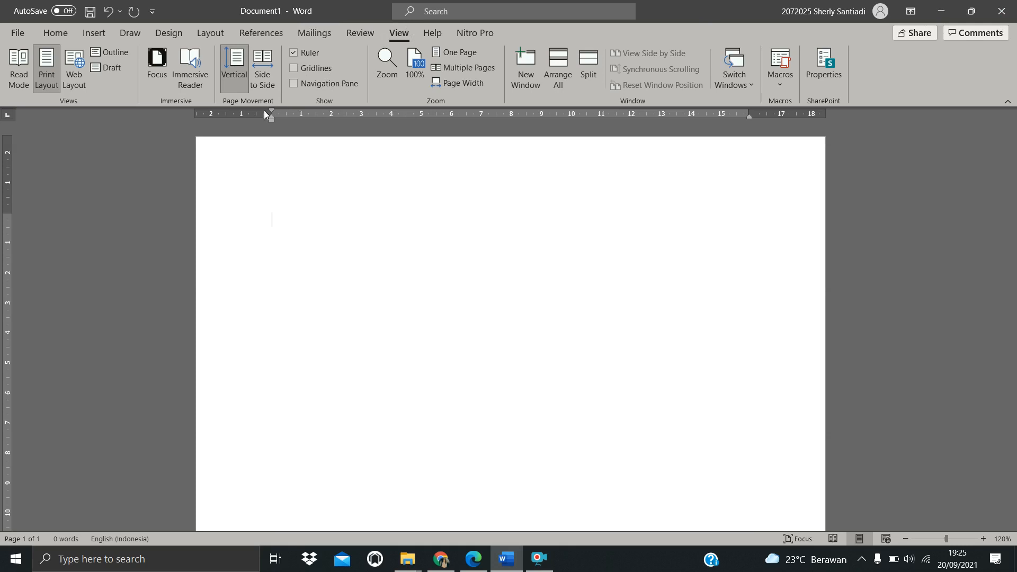
Place the blank Word document side by side with Modul Praktikum Aplikom 2.pdf in Edge
click(55, 34)
drag(666, 11, 1016, 134)
click(339, 212)
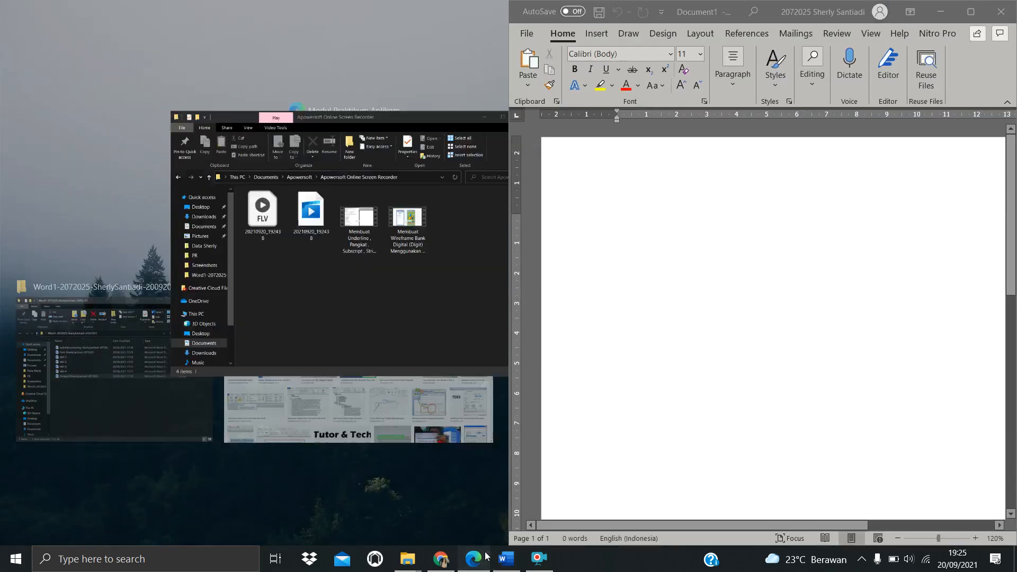
click(218, 217)
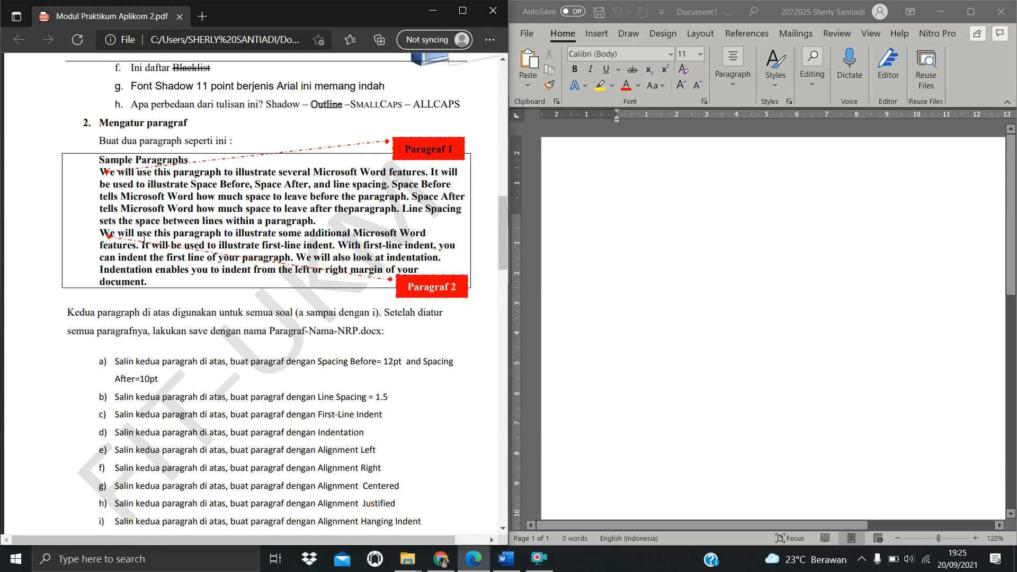
Copy the Sample Paragraphs heading and both paragraphs from the PDF and paste them into the maximized Word document
drag(100, 161, 151, 282)
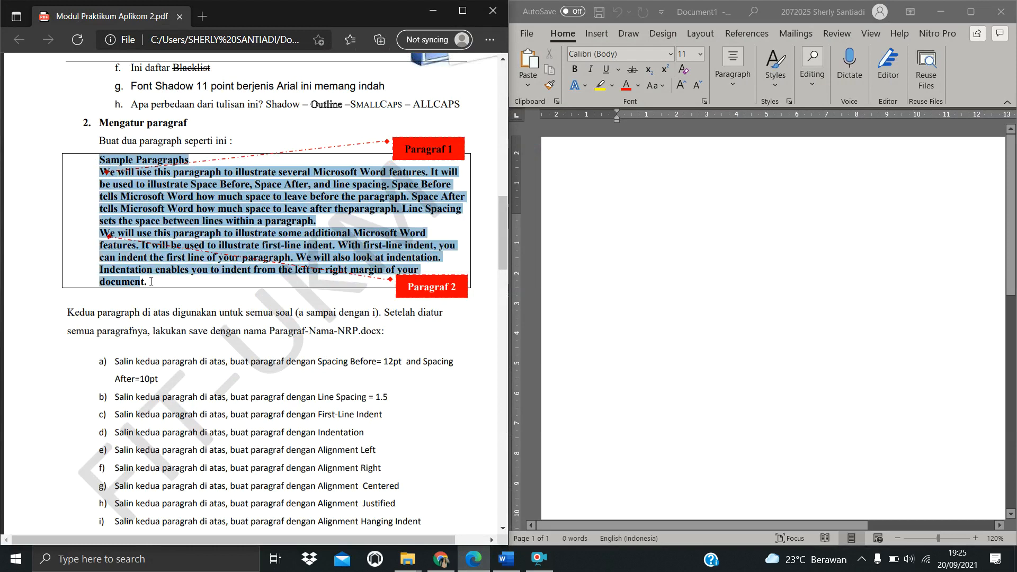
right_click(129, 196)
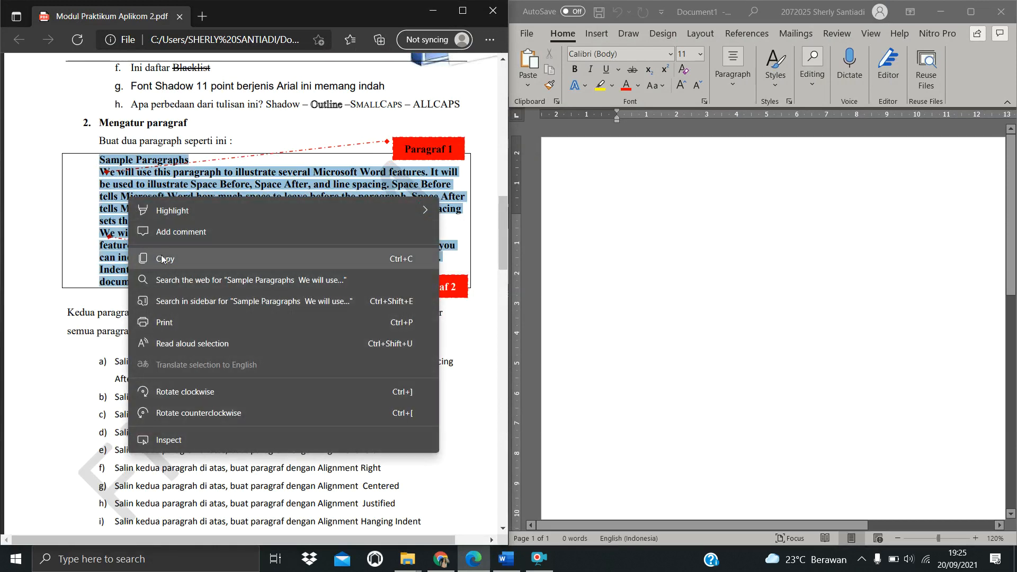
click(407, 259)
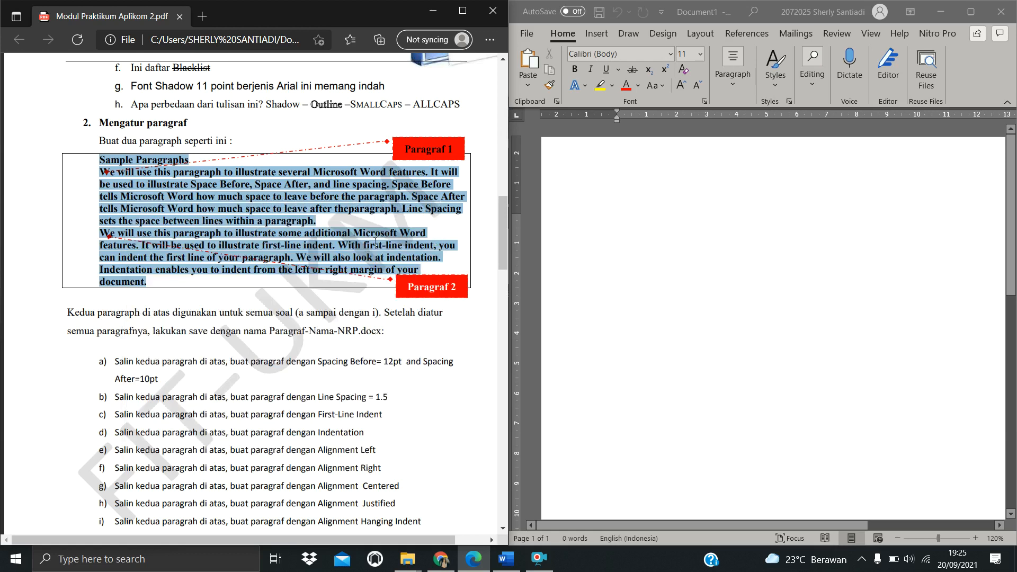
click(441, 8)
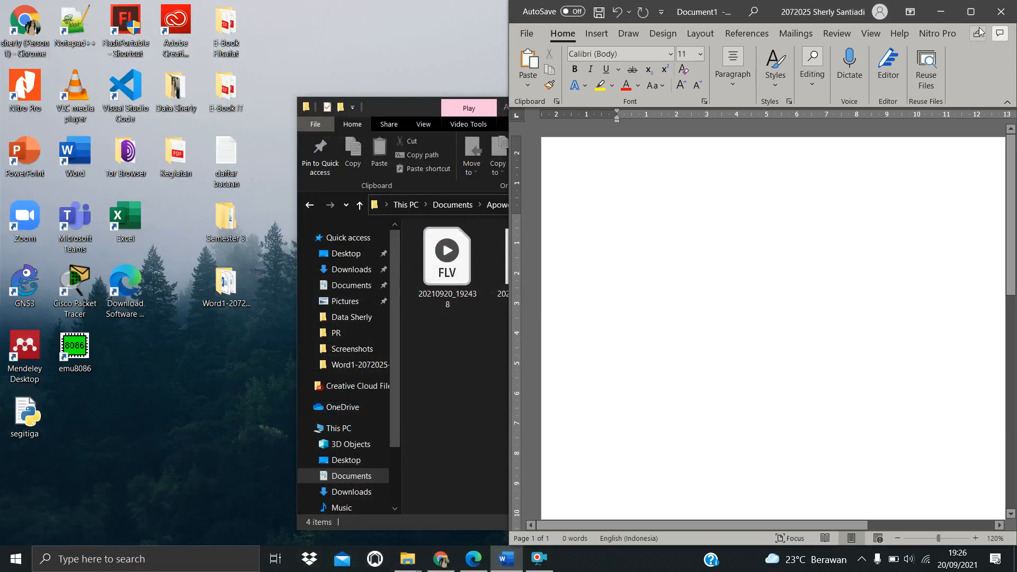
click(971, 11)
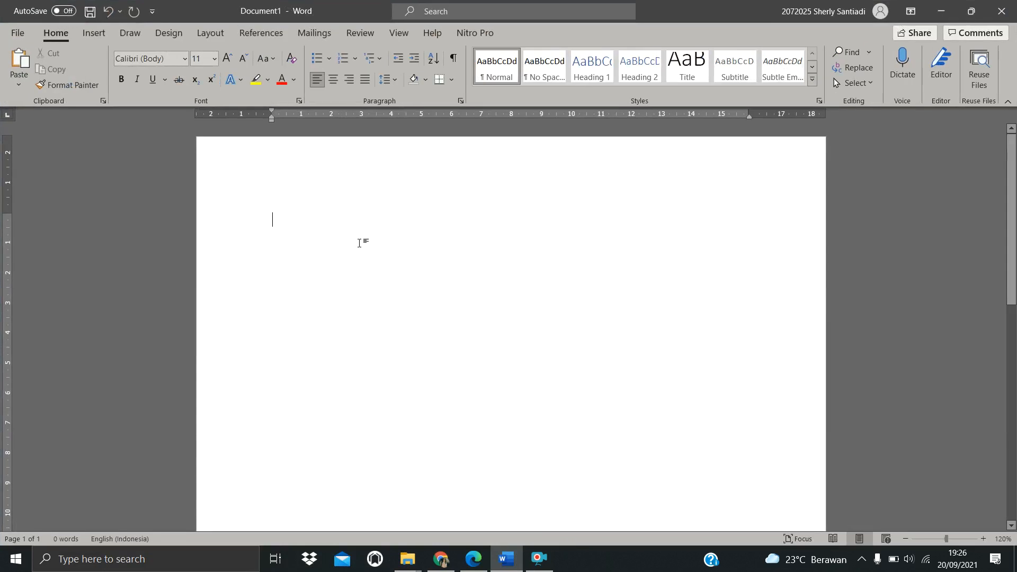
key(ctrl+v)
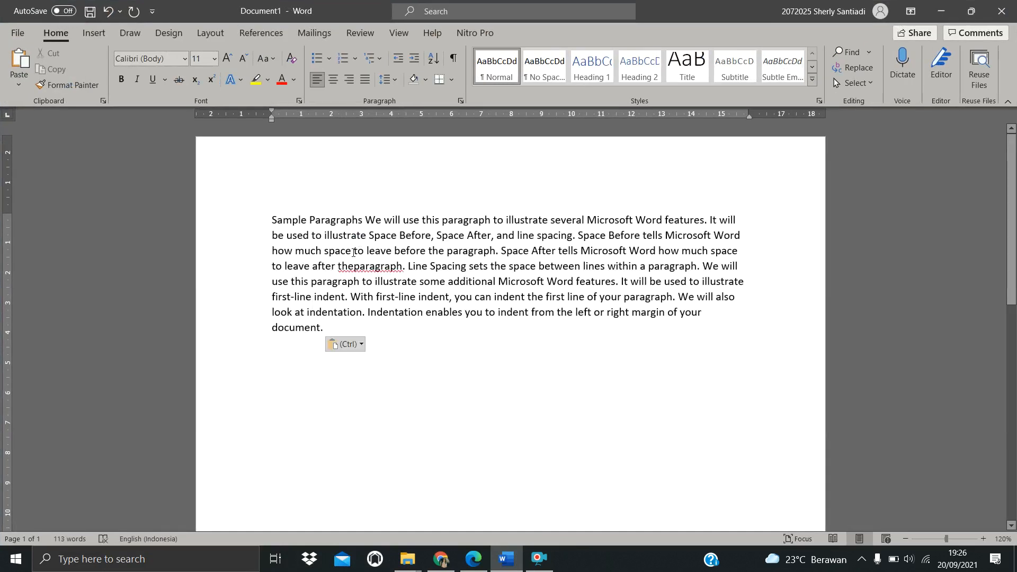
drag(326, 337, 271, 212)
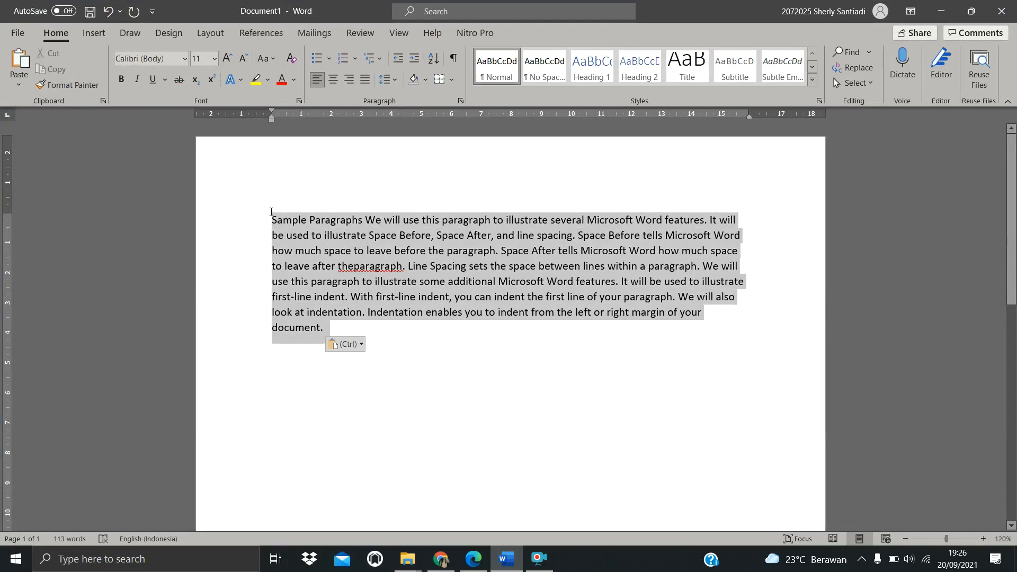
click(465, 323)
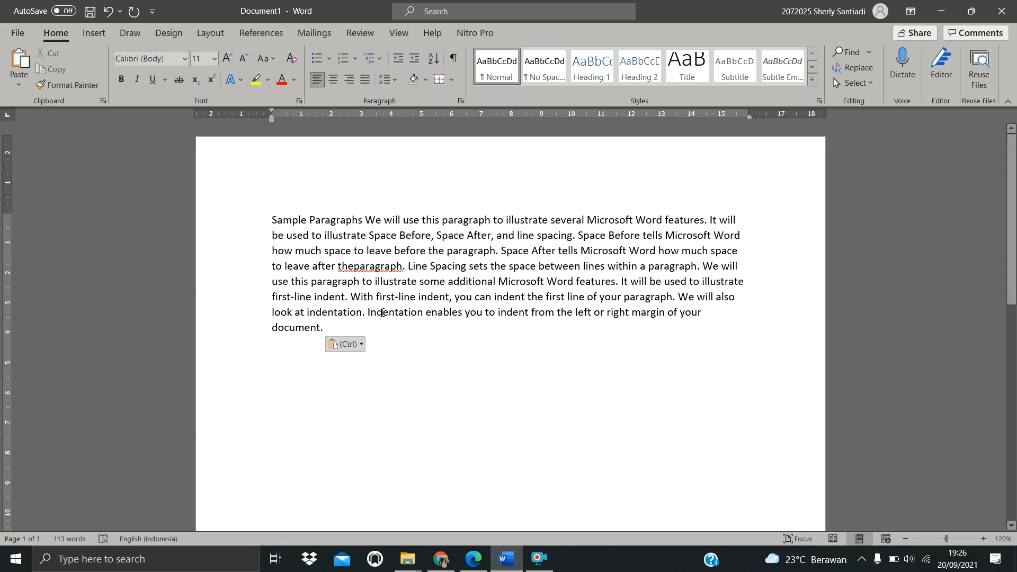
Arrange the Word document beside the PDF again to compare the pasted text with the original
key(super+Down)
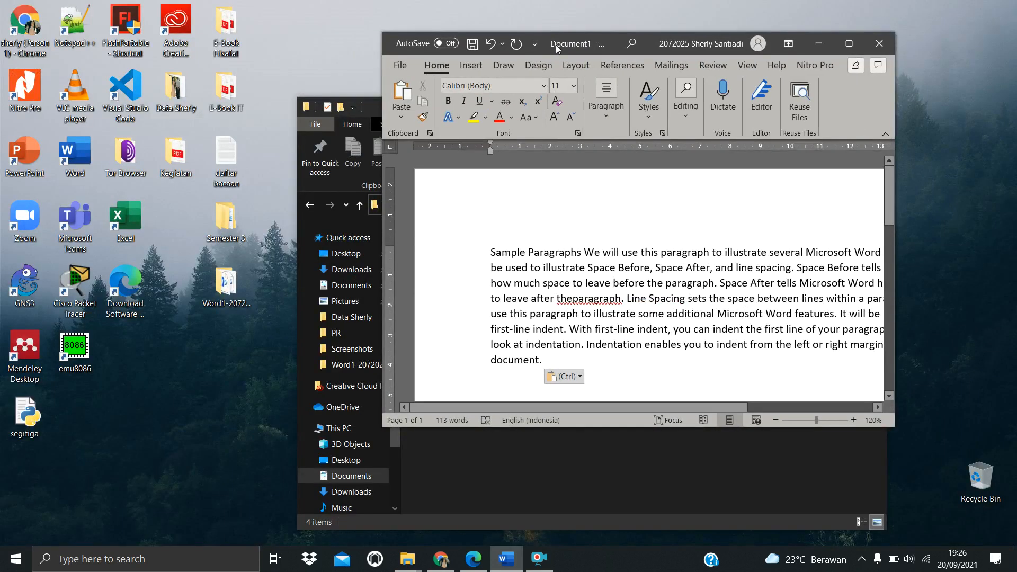
key(super+Right)
click(175, 212)
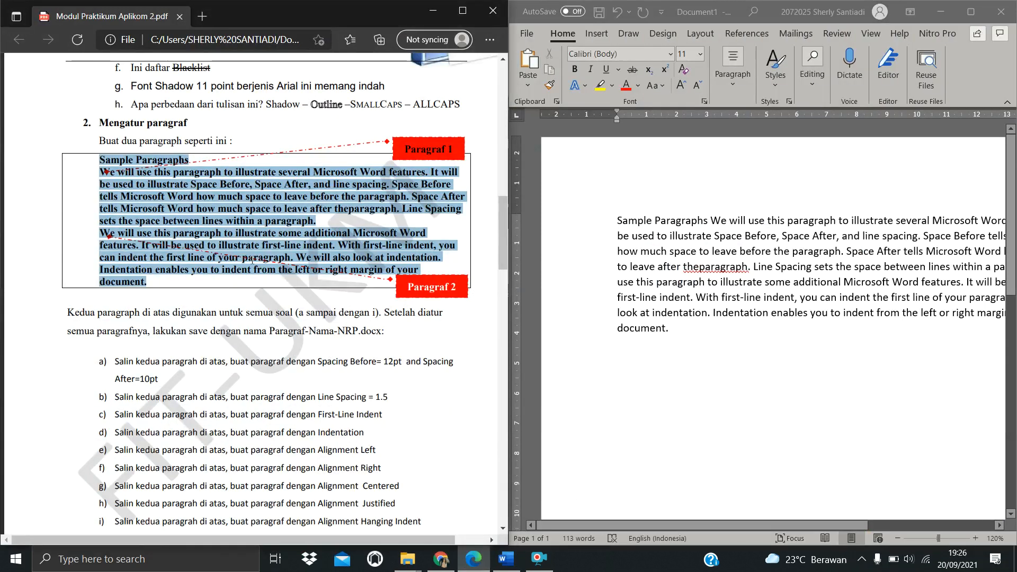
Split the pasted text into the heading "Sample Paragraphs" and two separate paragraphs as in the PDF, and maximize the Word document
click(712, 220)
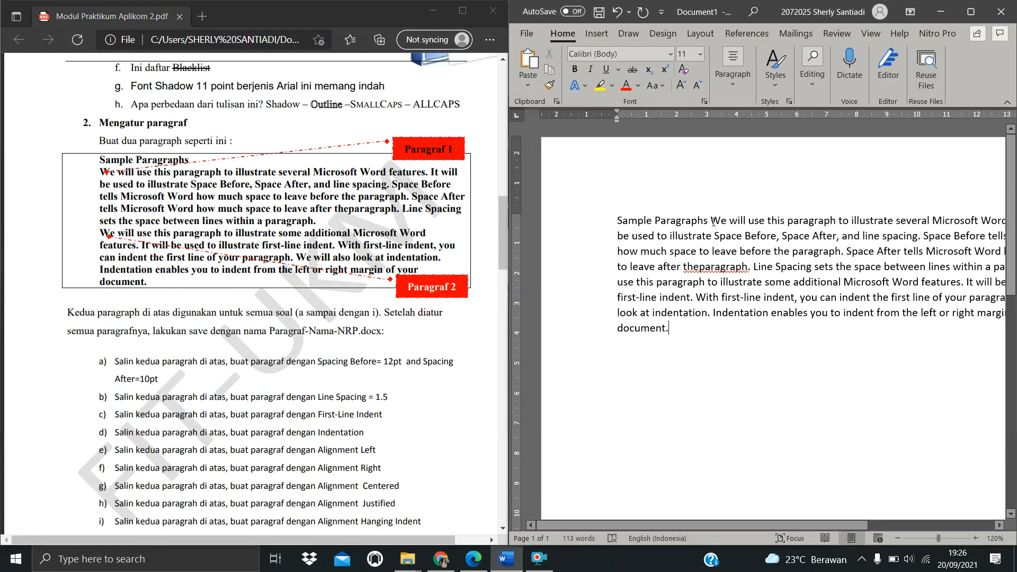
key(BackSpace)
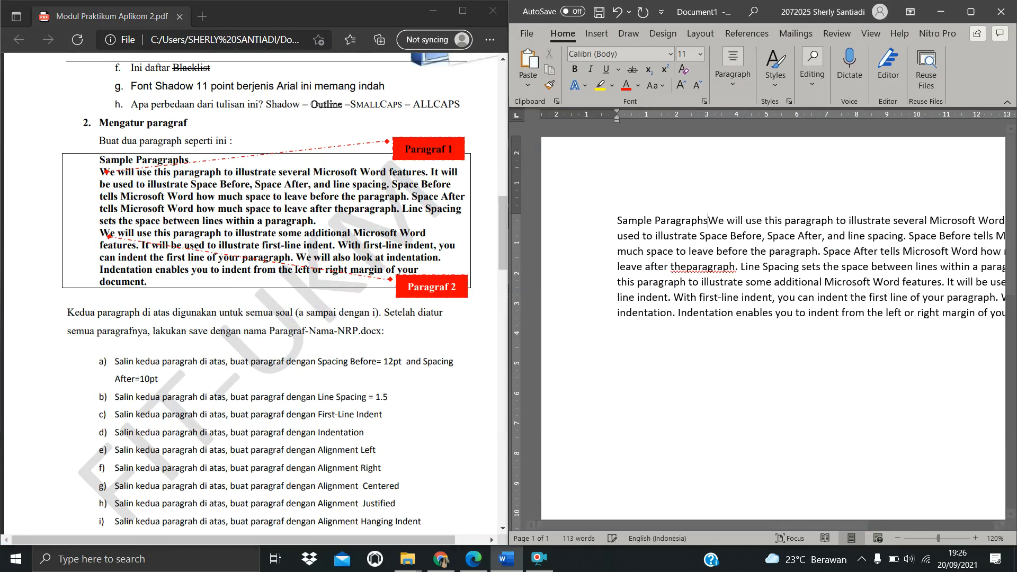
key(Return)
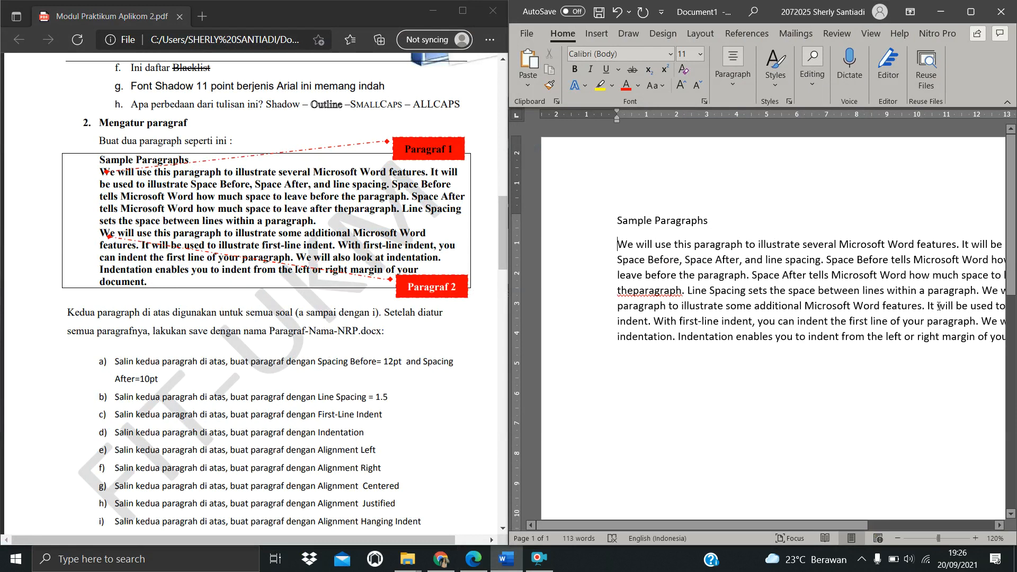
scroll(941, 361, right, 3)
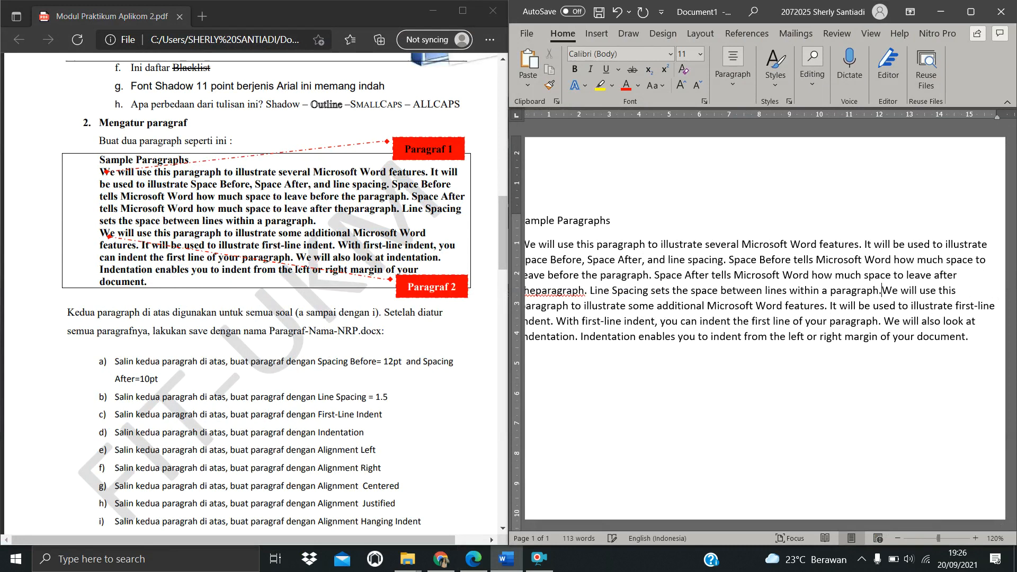
key(Return)
drag(840, 522, 763, 524)
click(971, 12)
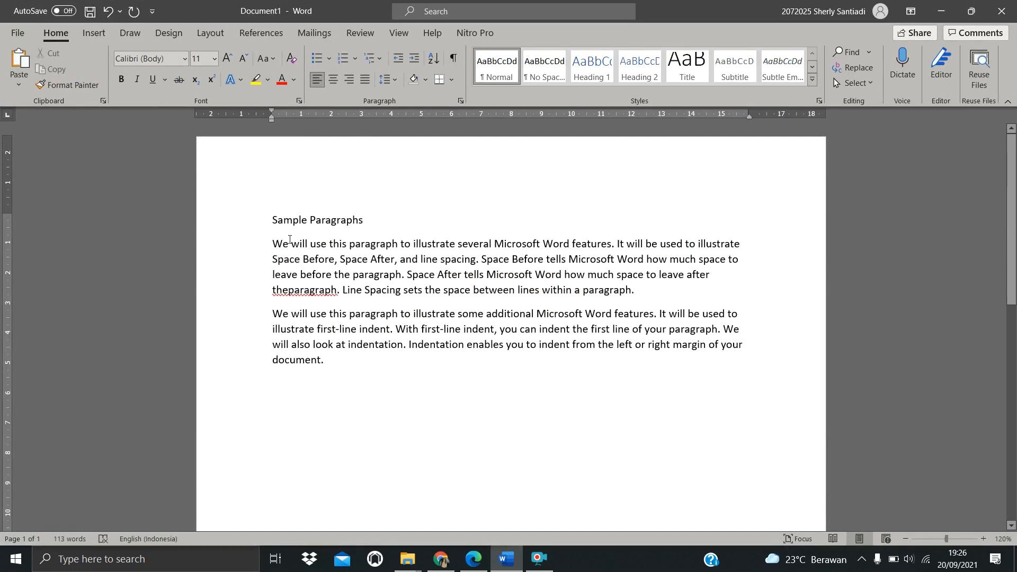
drag(291, 243, 313, 247)
click(492, 245)
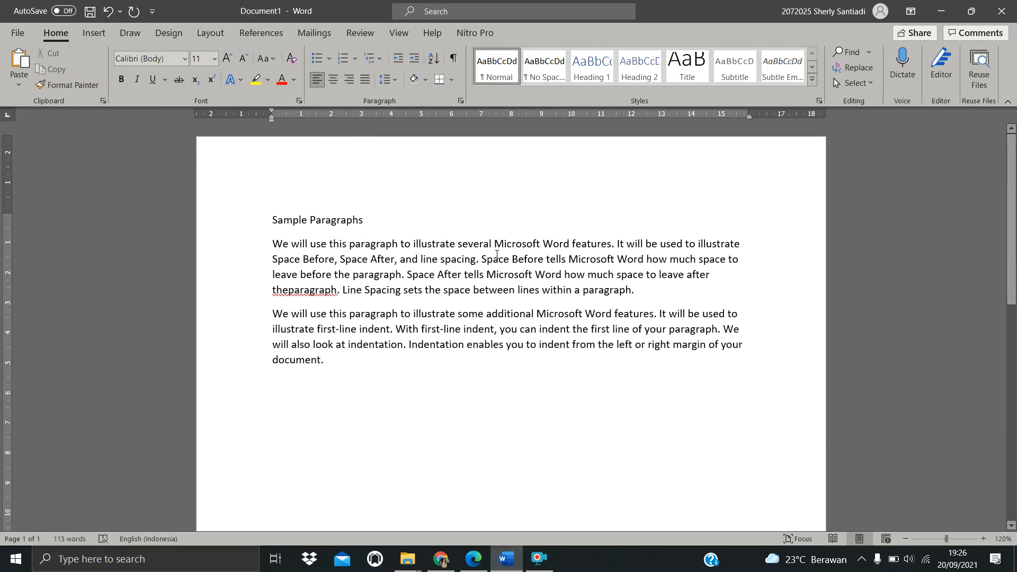
click(540, 246)
click(371, 244)
Show the paragraph marks and other hidden formatting symbols in the document
drag(351, 368, 243, 208)
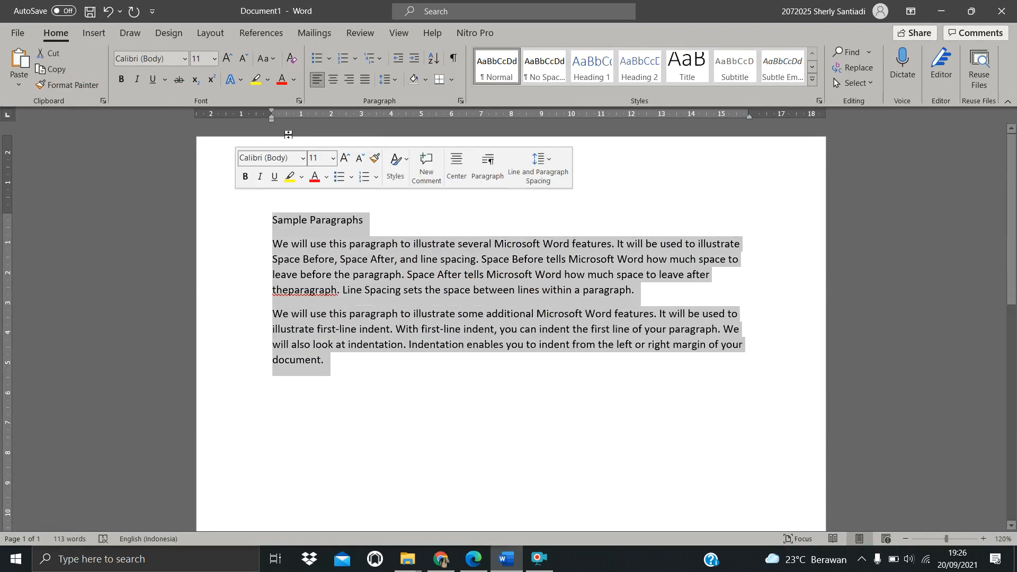
click(452, 60)
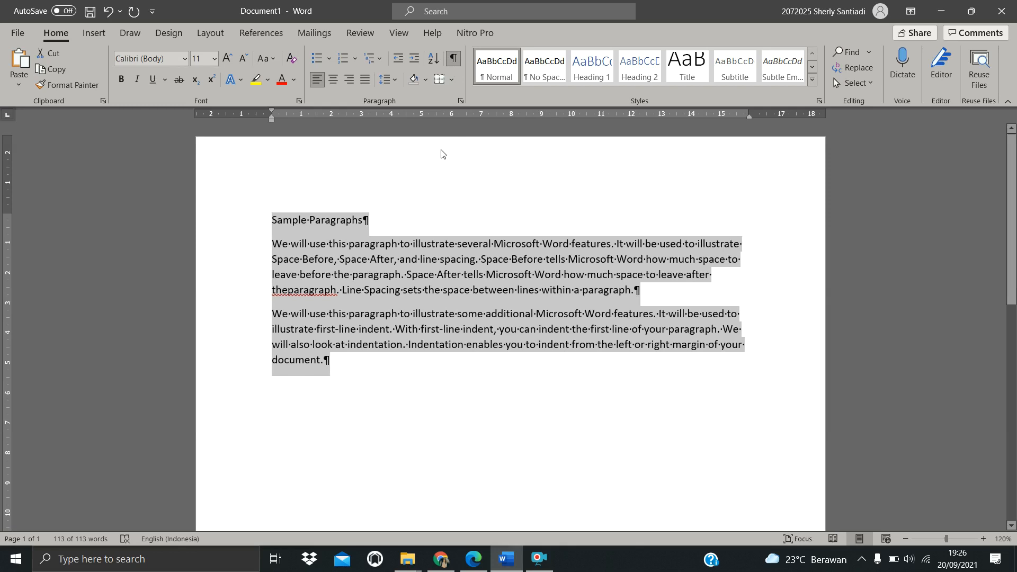
click(414, 310)
click(289, 243)
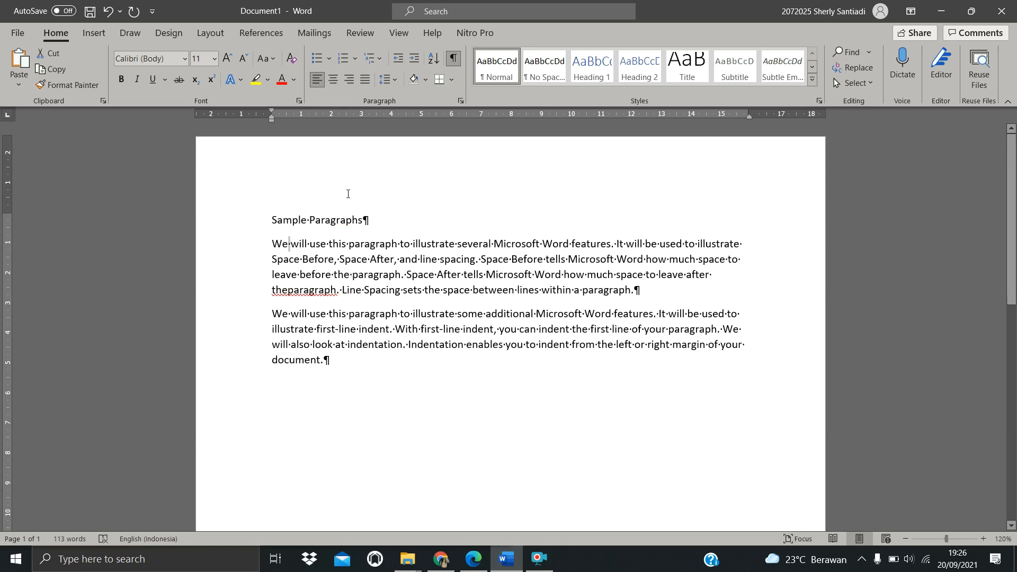
drag(362, 221, 370, 221)
click(392, 234)
click(272, 241)
Insert two lines above "Sample Paragraphs", enter "Bab 1" on the second one and centre it
click(273, 218)
key(Return)
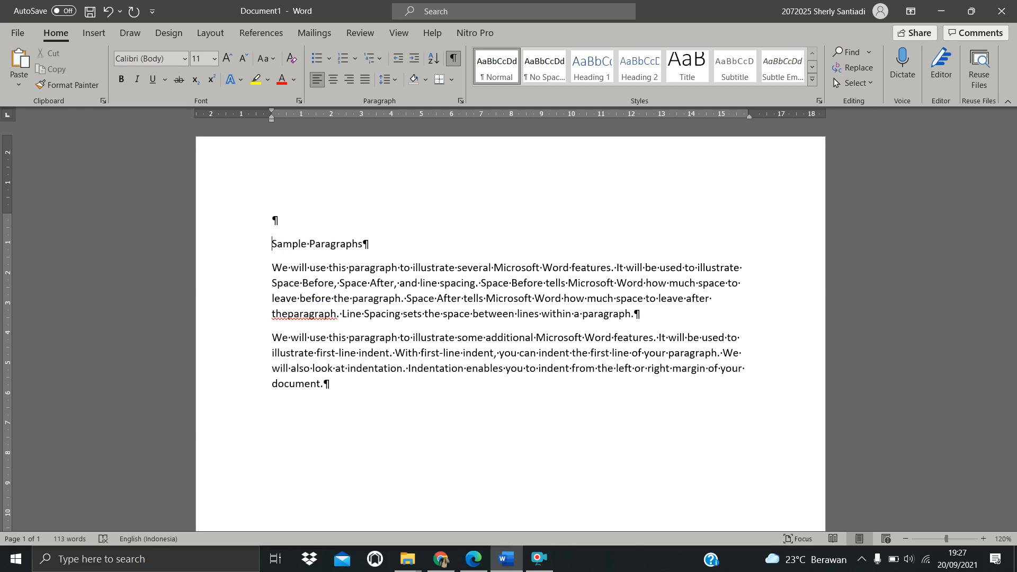
key(Return)
text(B)
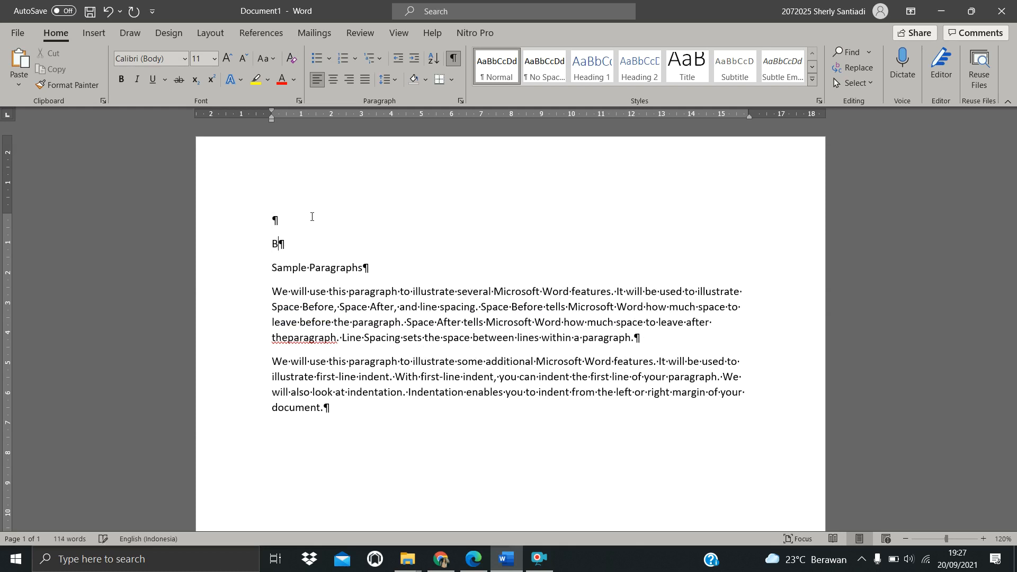
text(ab 1)
drag(275, 244, 304, 245)
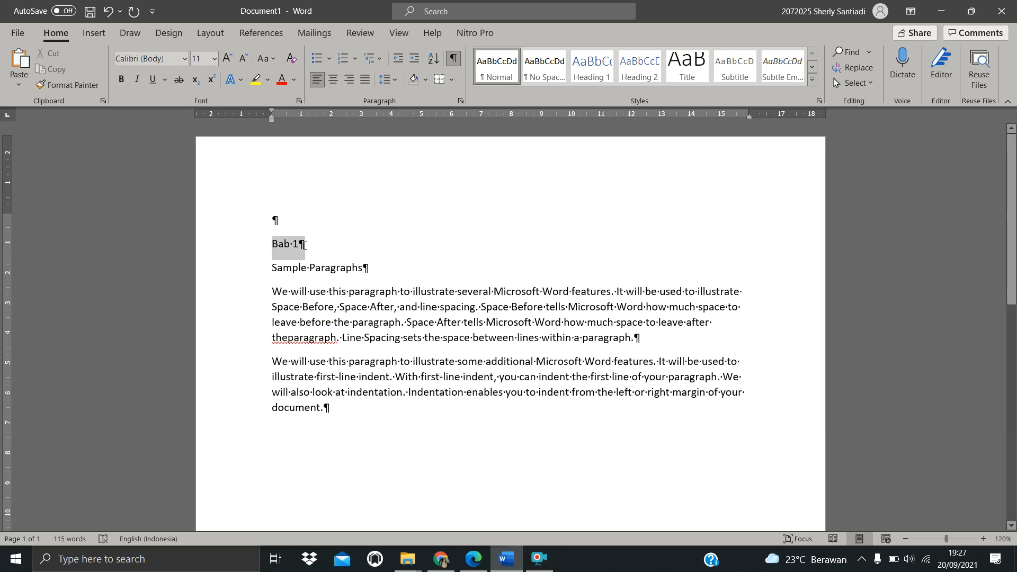
key(ctrl+e)
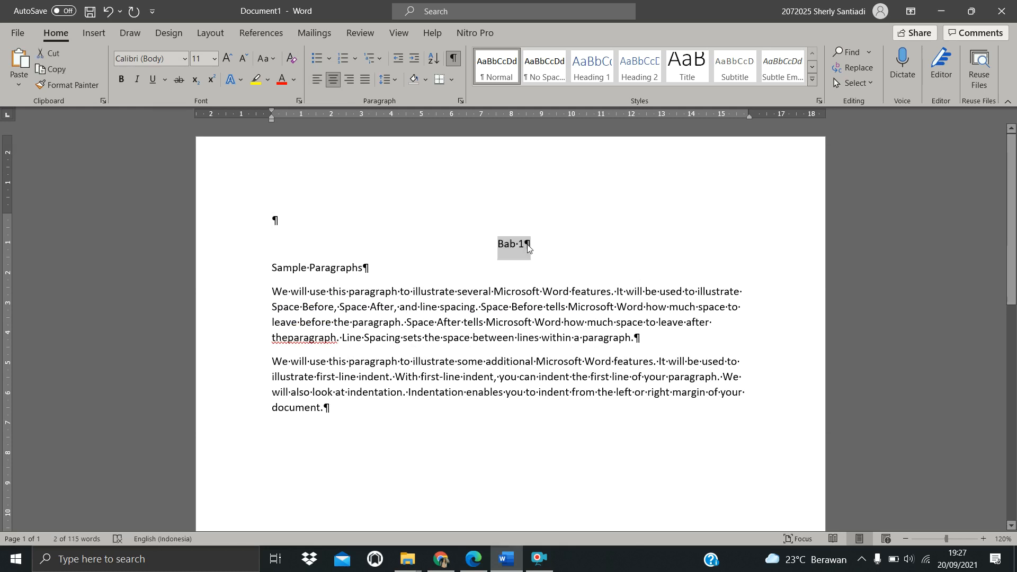
Add a centred line reading "Dasar Teori" below the "Bab 1" title
click(536, 244)
key(Return)
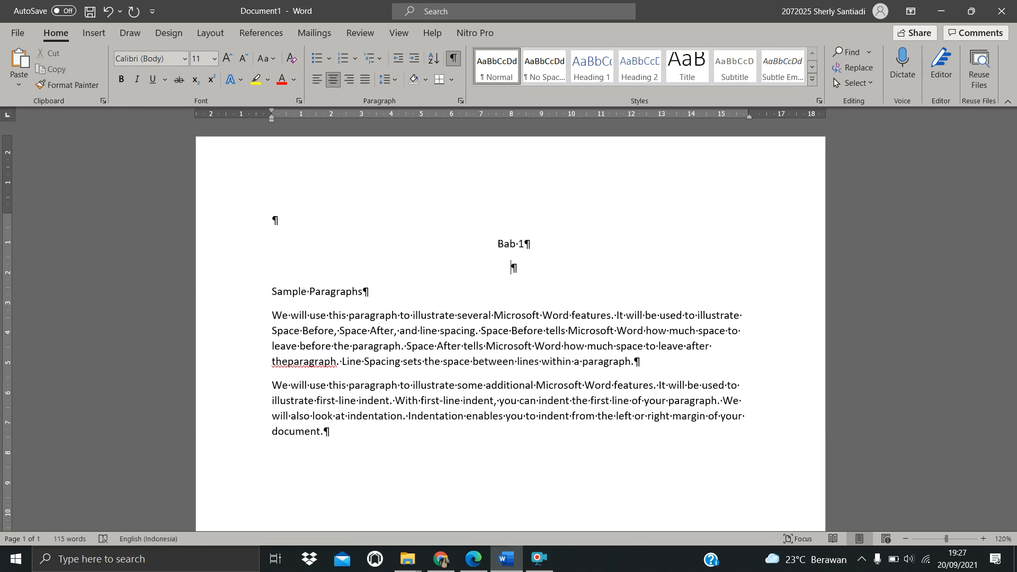
text(Dasar Teori)
drag(563, 269, 467, 266)
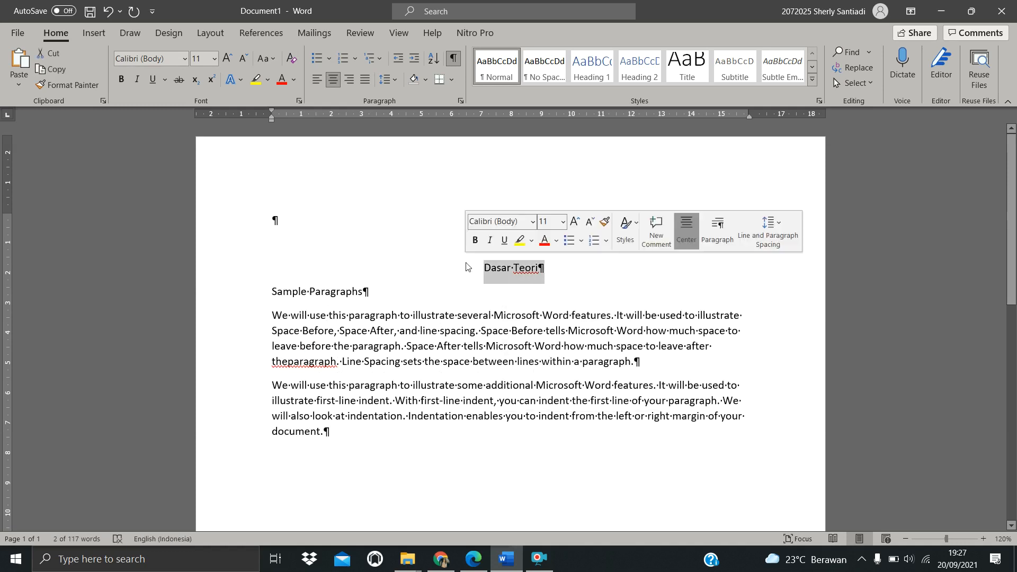
click(511, 274)
drag(497, 244, 532, 247)
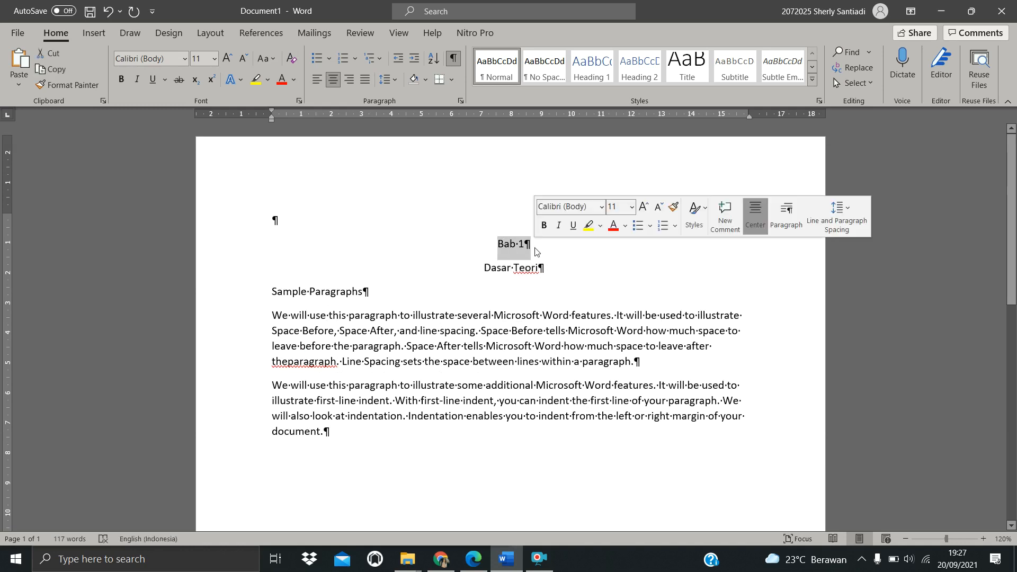
drag(483, 268, 541, 276)
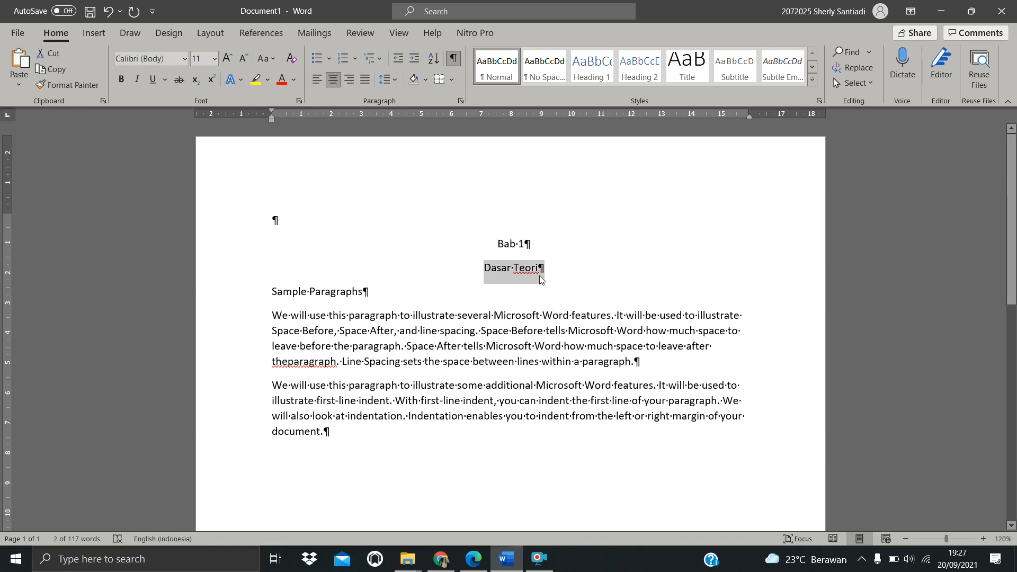
double_click(503, 244)
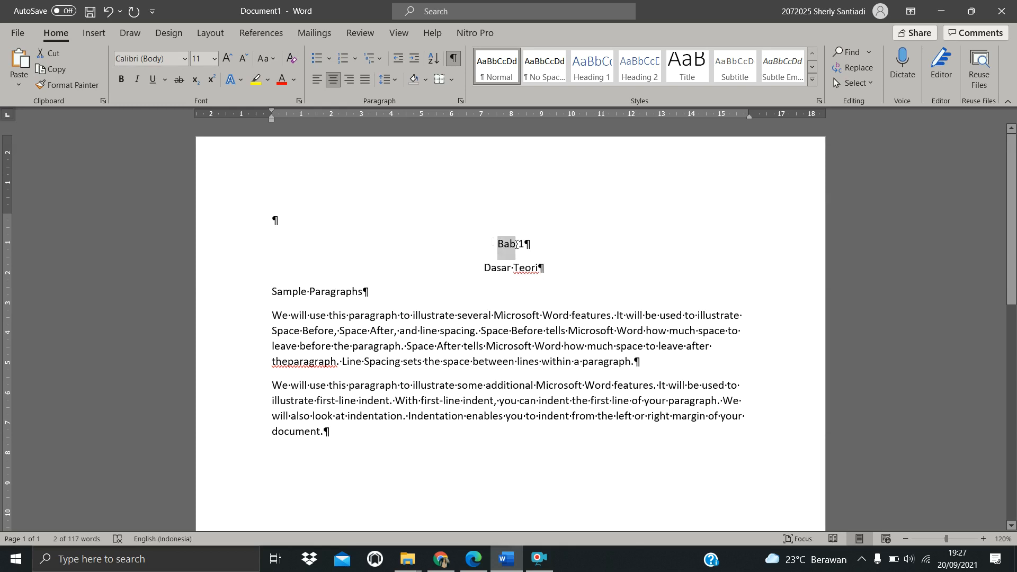
triple_click(489, 269)
click(491, 269)
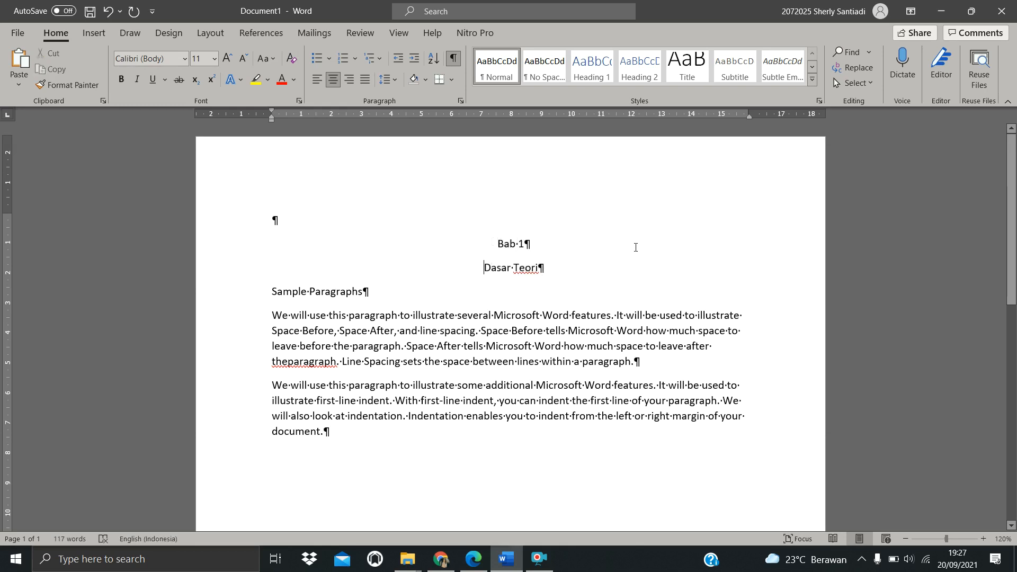
Join "Dasar Teori" to the "Bab 1" line and split it off again as a separate paragraph
key(BackSpace)
key(BackSpace)
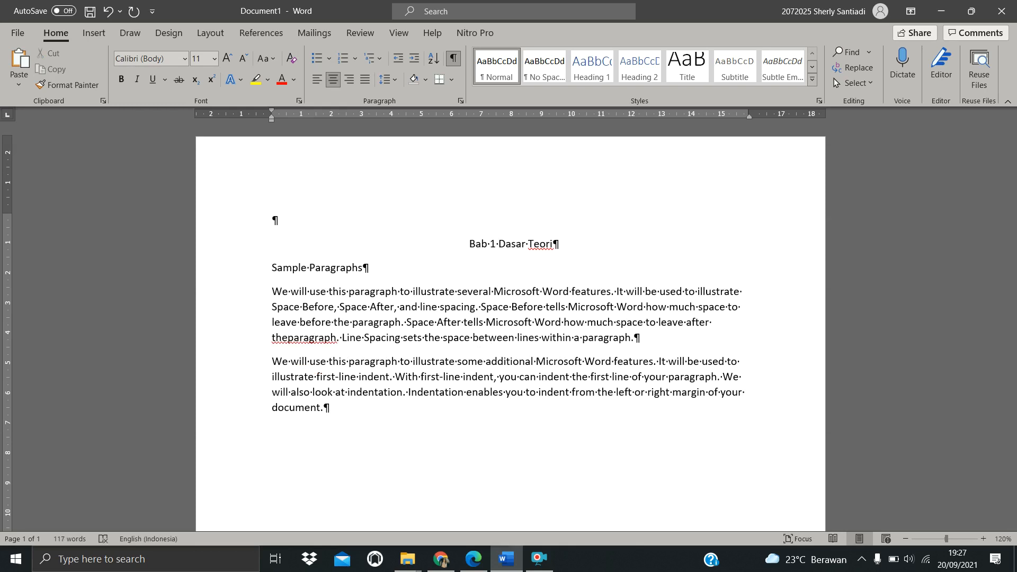
key(BackSpace)
key(Return)
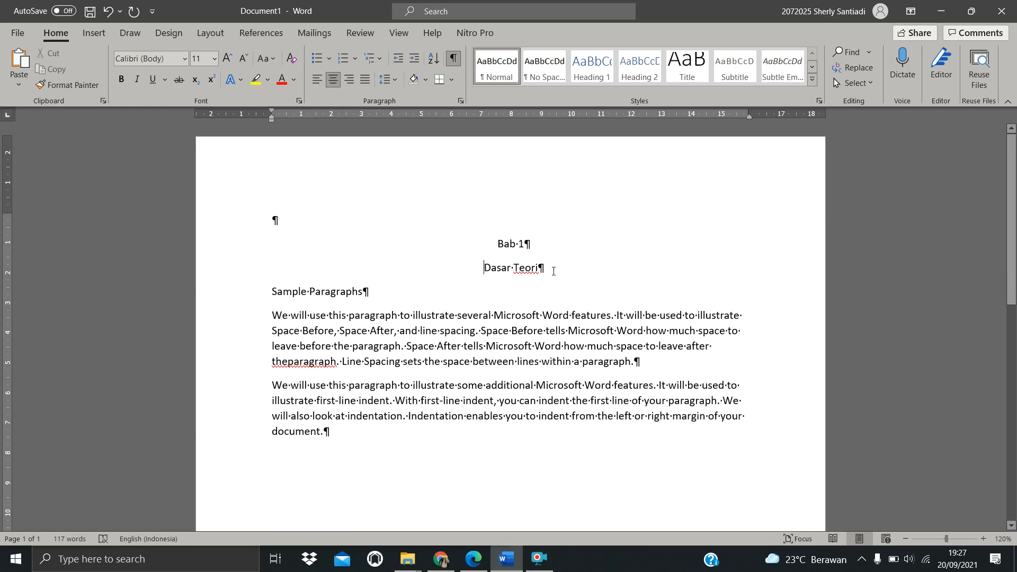
Replace the paragraph break between "Bab 1" and "Dasar Teori" with a manual line break
drag(553, 271, 498, 232)
click(519, 271)
click(536, 245)
key(BackSpace)
key(BackSpace)
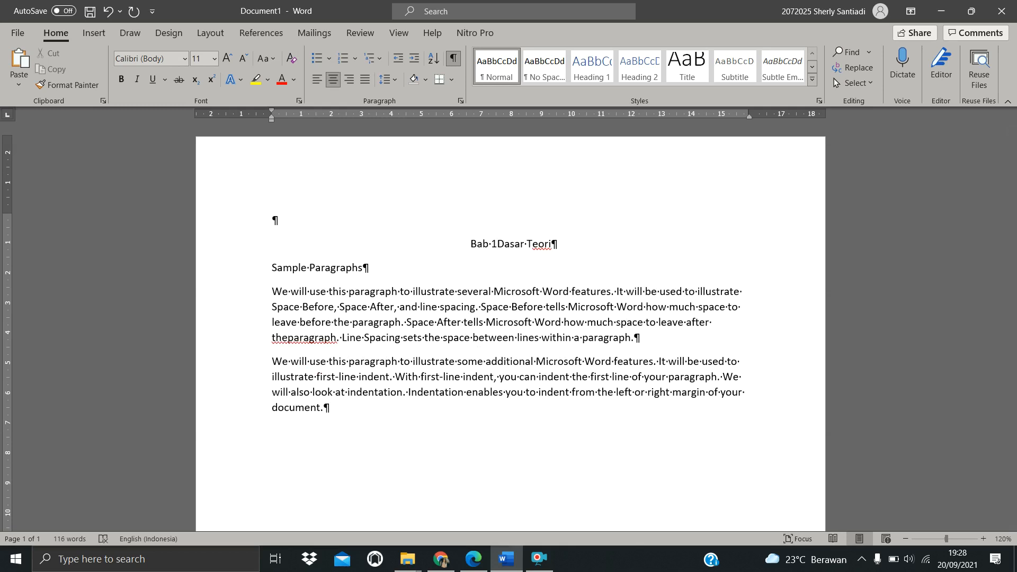
key(shift+Return)
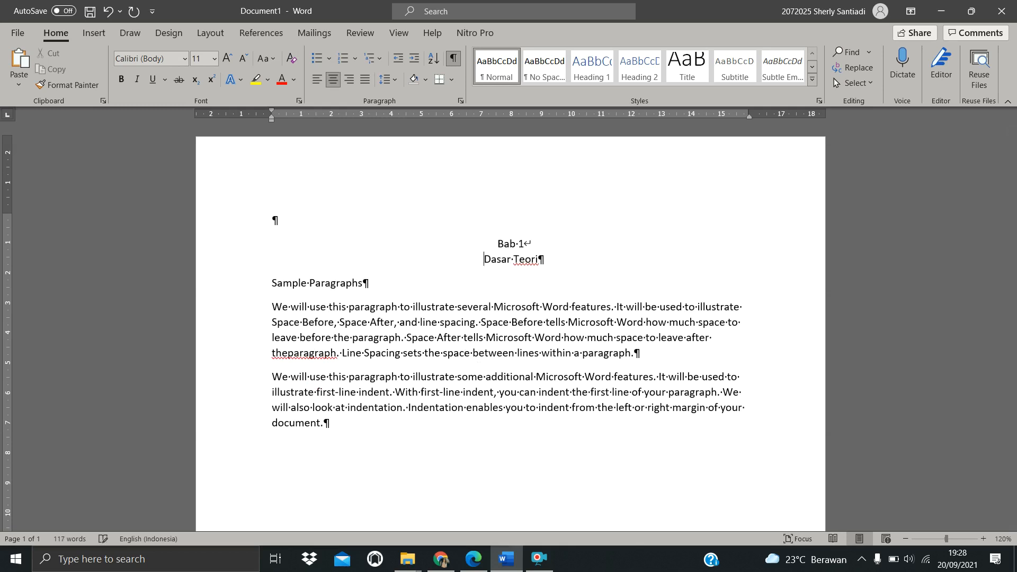
Append the note "(SHIFT + ENTER)" to the end of the "Dasar Teori" line
click(553, 267)
text((SHIFT)
text(+ ENTER))
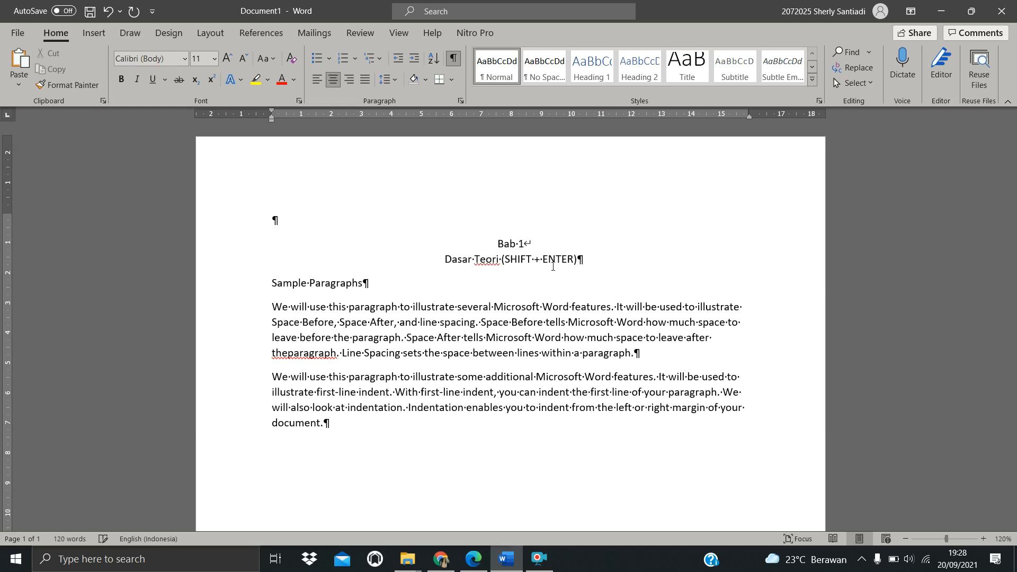
Delete the "(SHIFT + ENTER)" note after "Dasar Teori"
drag(505, 260, 540, 260)
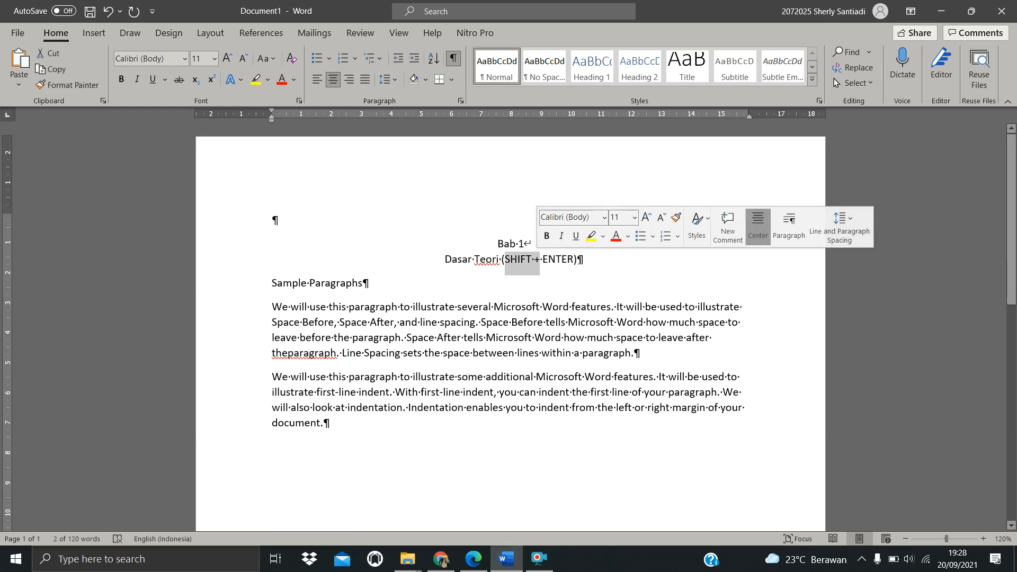
key(End)
key(BackSpace)
key(BackSpace)
key(BackSpace)
key(BackSpace)
key(BackSpace)
key(BackSpace)
key(BackSpace)
key(BackSpace)
key(BackSpace)
key(BackSpace)
key(BackSpace)
key(BackSpace)
key(BackSpace)
key(BackSpace)
key(BackSpace)
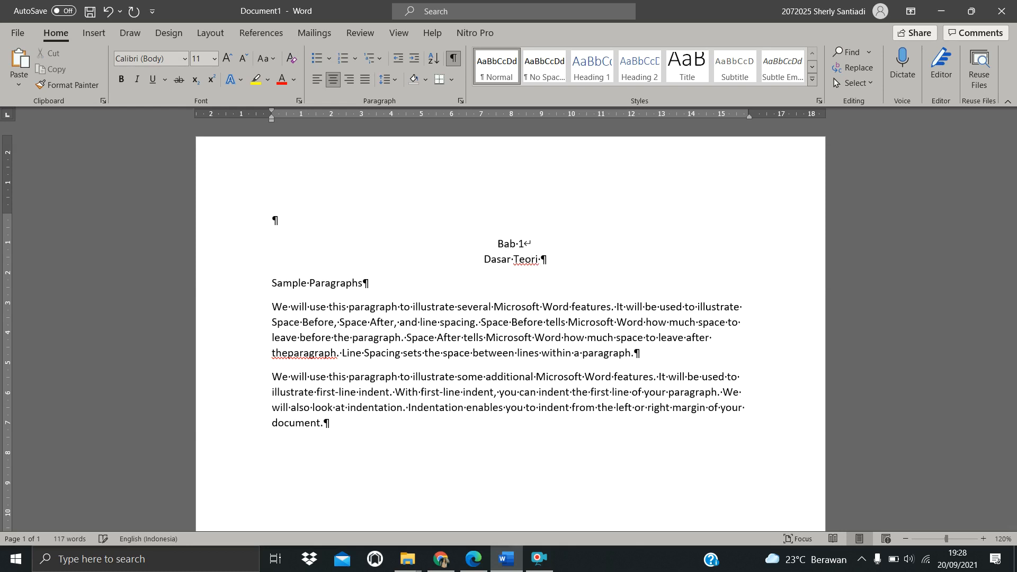
Delete the empty line and the "Bab 1" and "Dasar Teori" titles above "Sample Paragraphs"
double_click(528, 246)
mouse_move(535, 257)
mouse_down()
mouse_move(495, 257)
mouse_move(503, 243)
mouse_move(552, 261)
mouse_up()
click(526, 337)
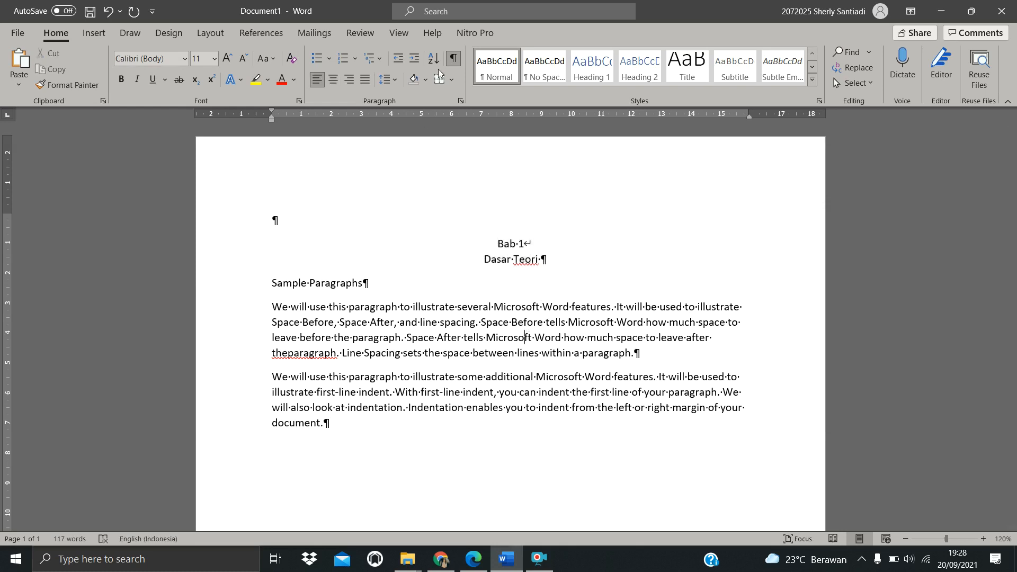
drag(509, 253, 447, 222)
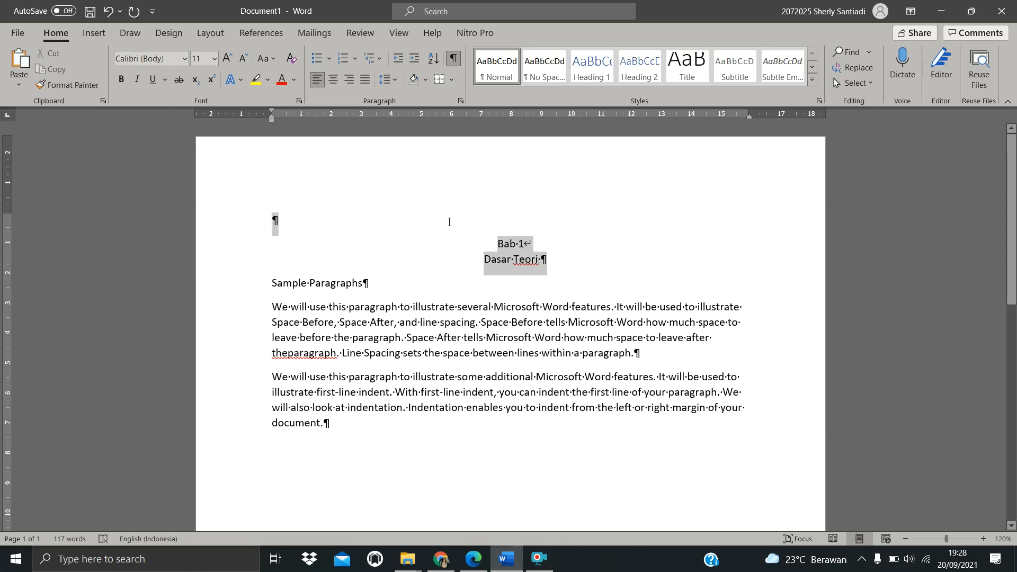
key(Delete)
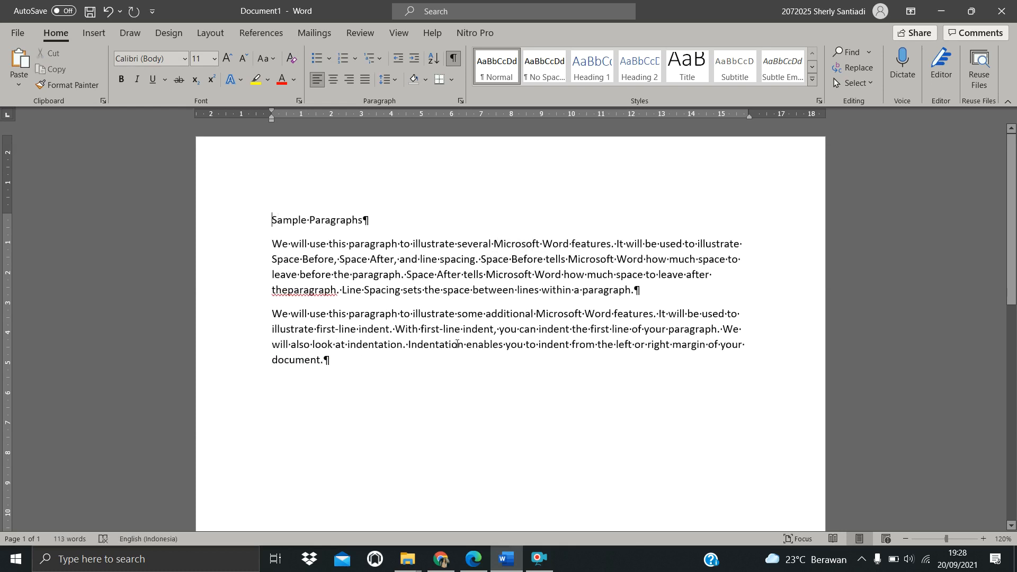
Set the spacing after to 0 pt for the "Sample Paragraphs" heading and both paragraphs
click(971, 11)
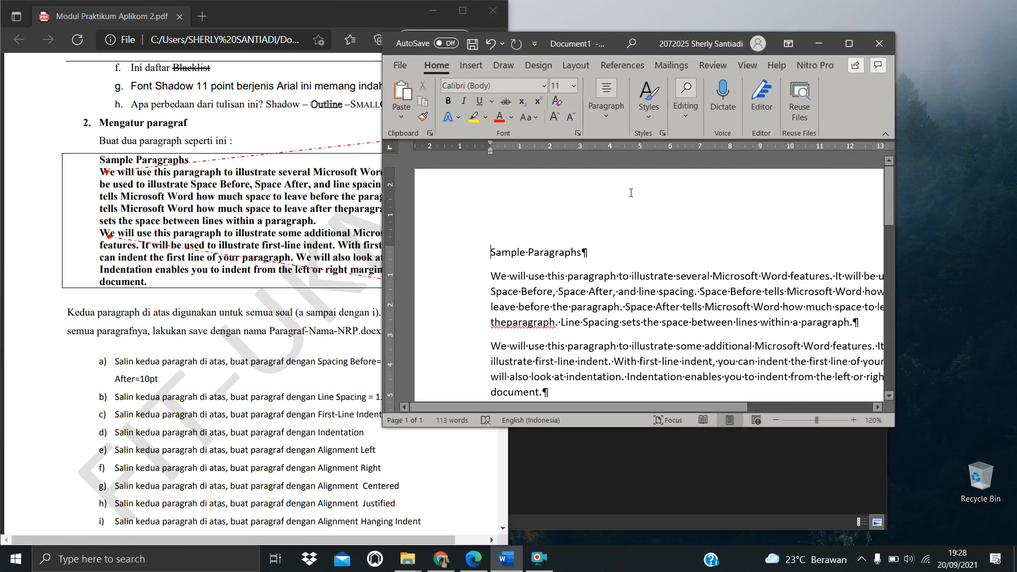
scroll(182, 162, up, 2)
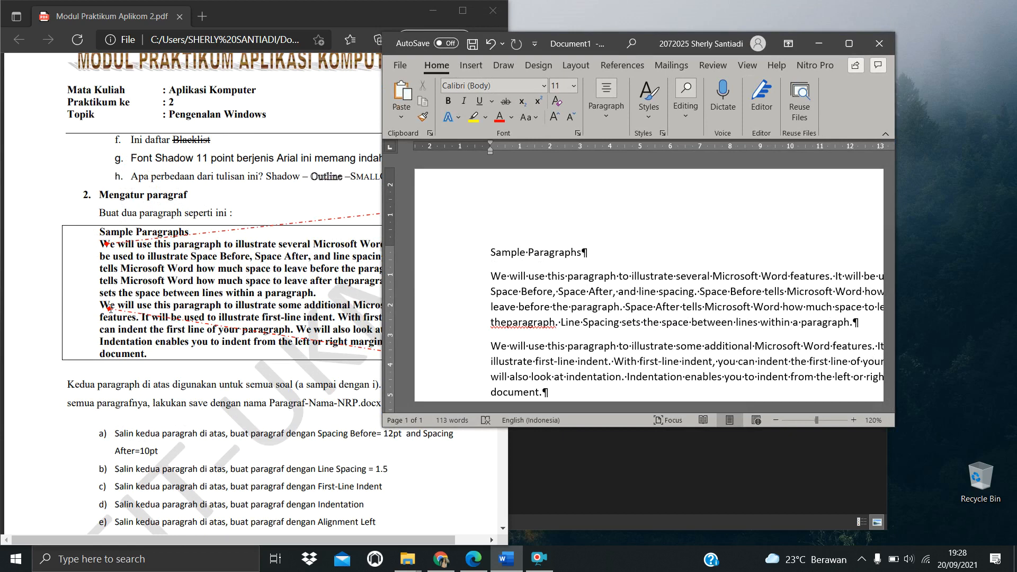
scroll(649, 286, down, 3)
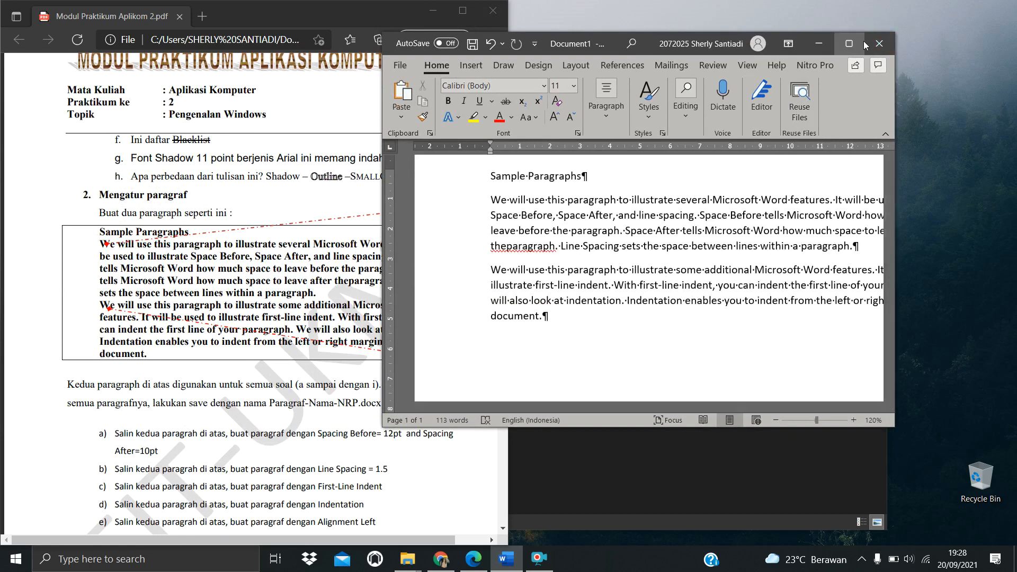
click(864, 44)
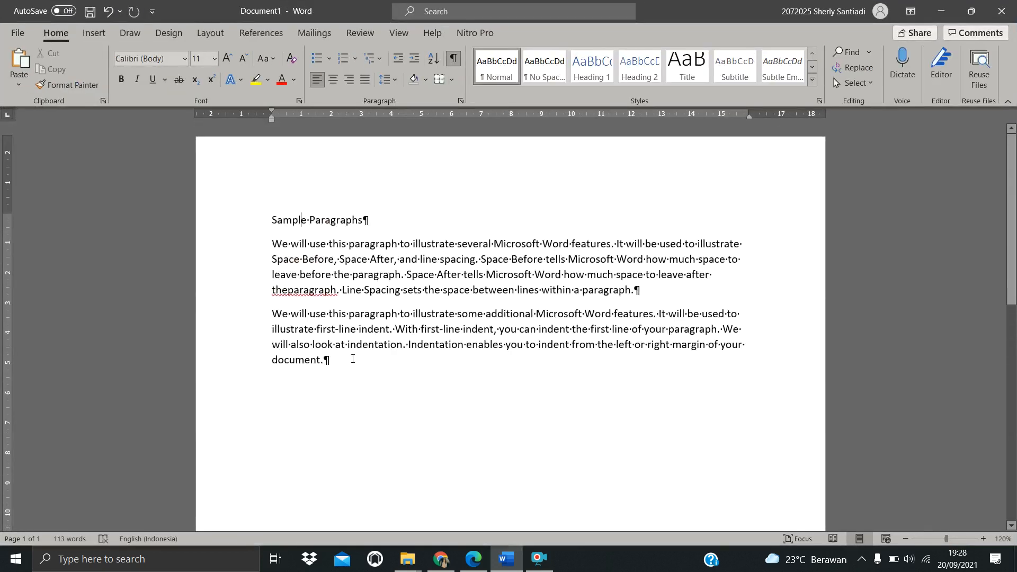
key(ctrl+a)
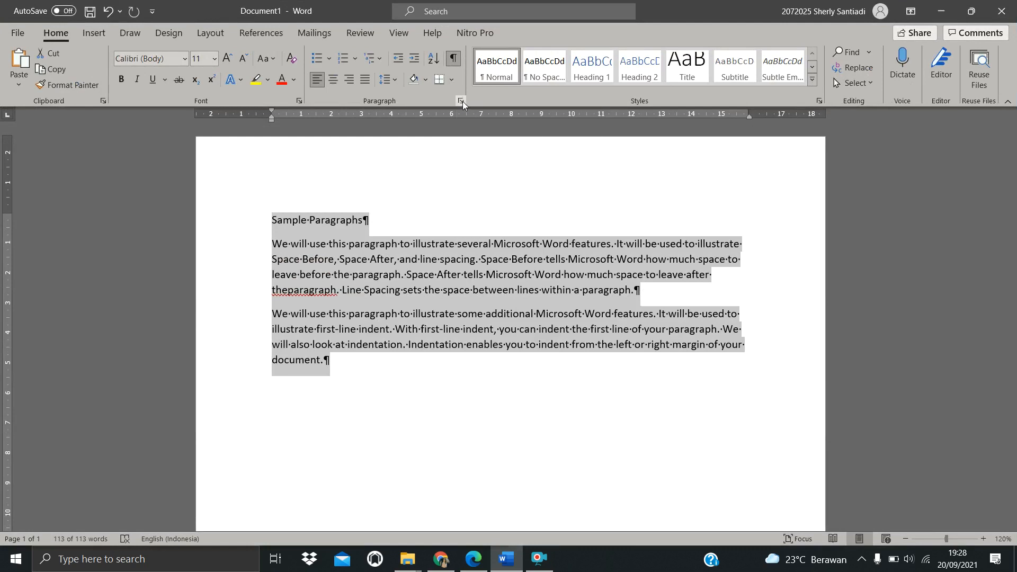
click(461, 100)
drag(595, 130, 614, 101)
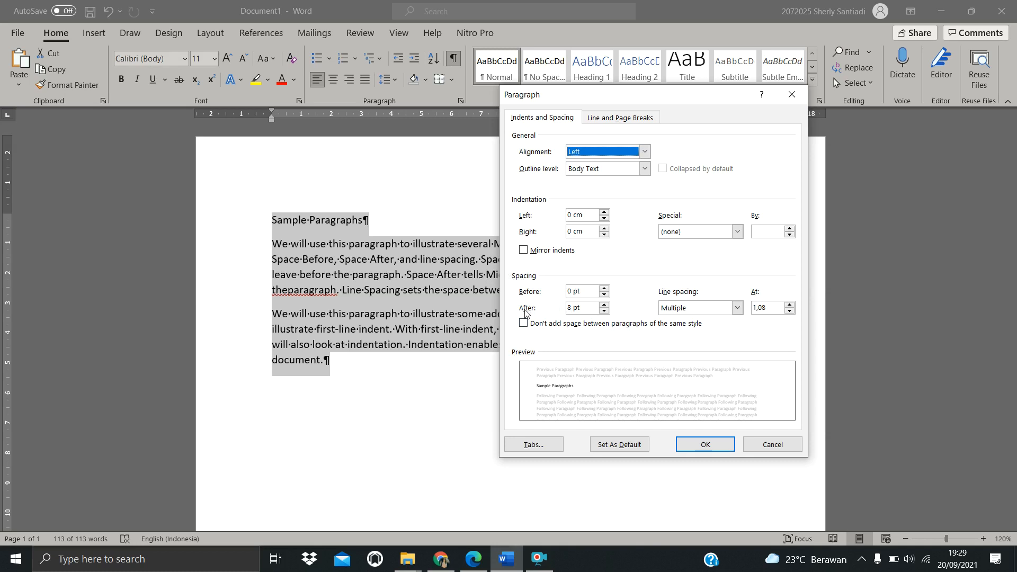
double_click(571, 308)
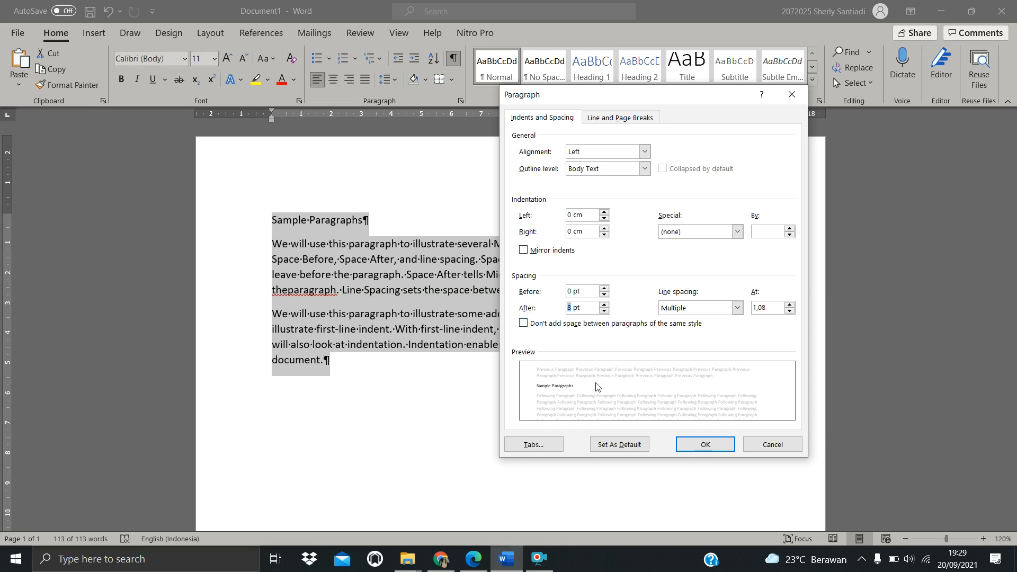
text(0)
click(710, 447)
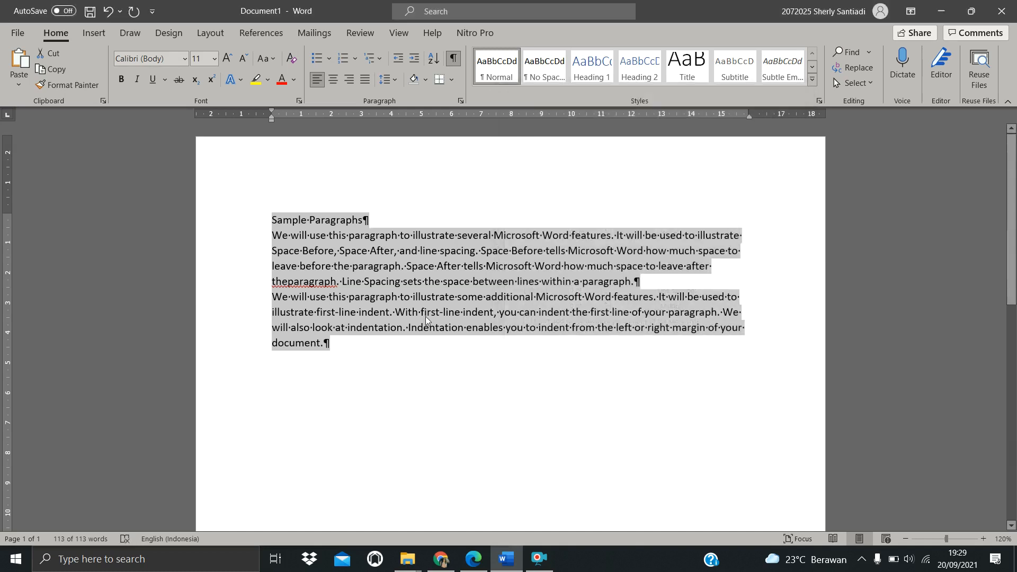
Place the document window beside the PDF to compare the paragraphs, and maximize it again
click(424, 312)
key(ctrl+a)
click(349, 339)
click(971, 11)
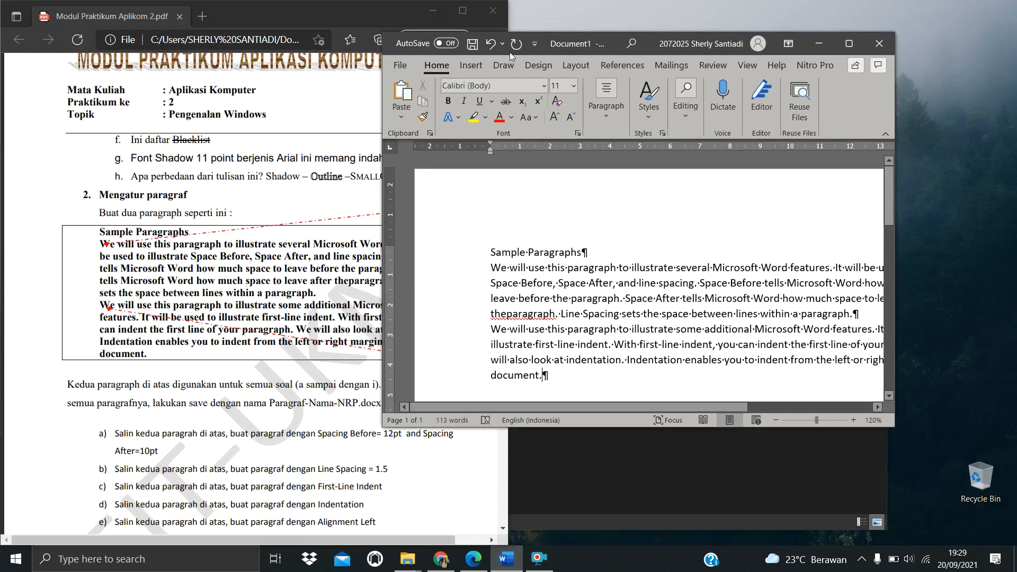
drag(553, 49, 1016, 152)
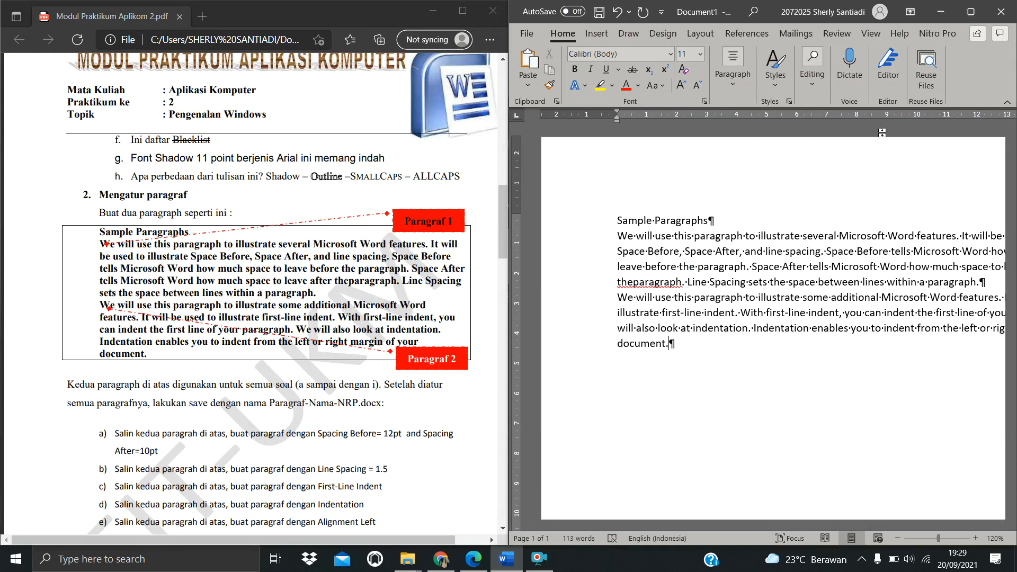
click(969, 12)
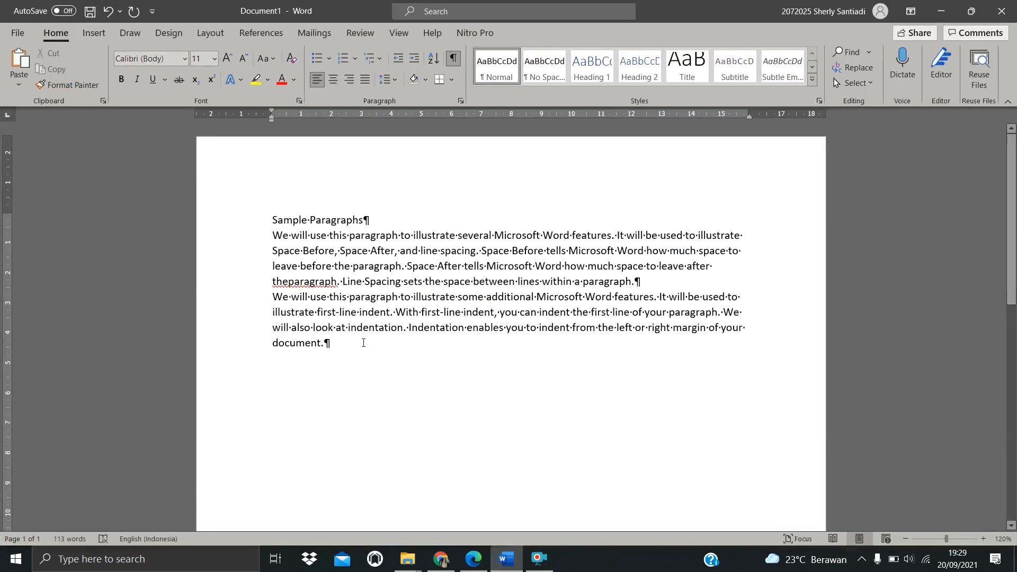
Hide the paragraph marks and other formatting symbols in the document
key(ctrl+a)
click(454, 59)
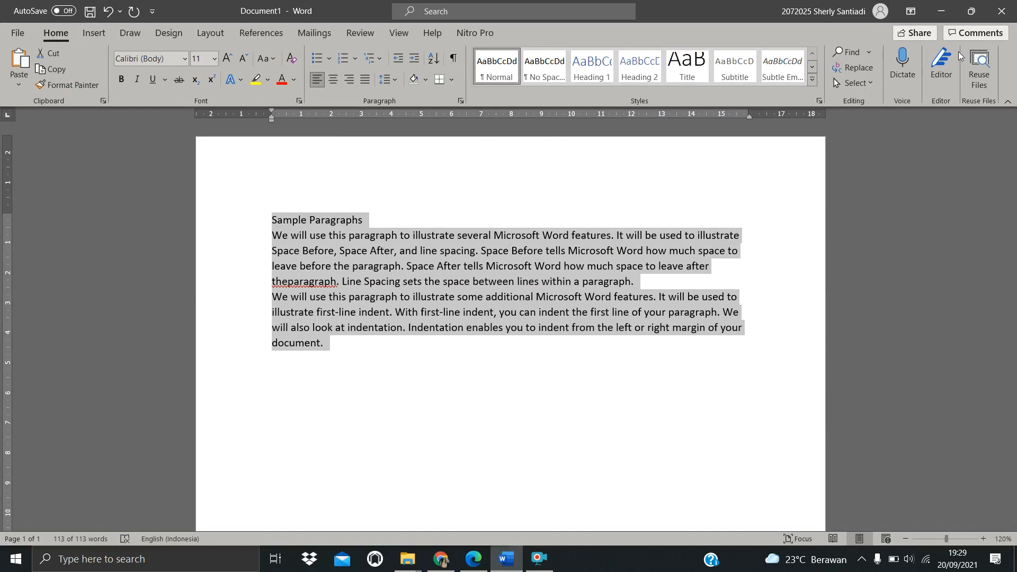
click(473, 282)
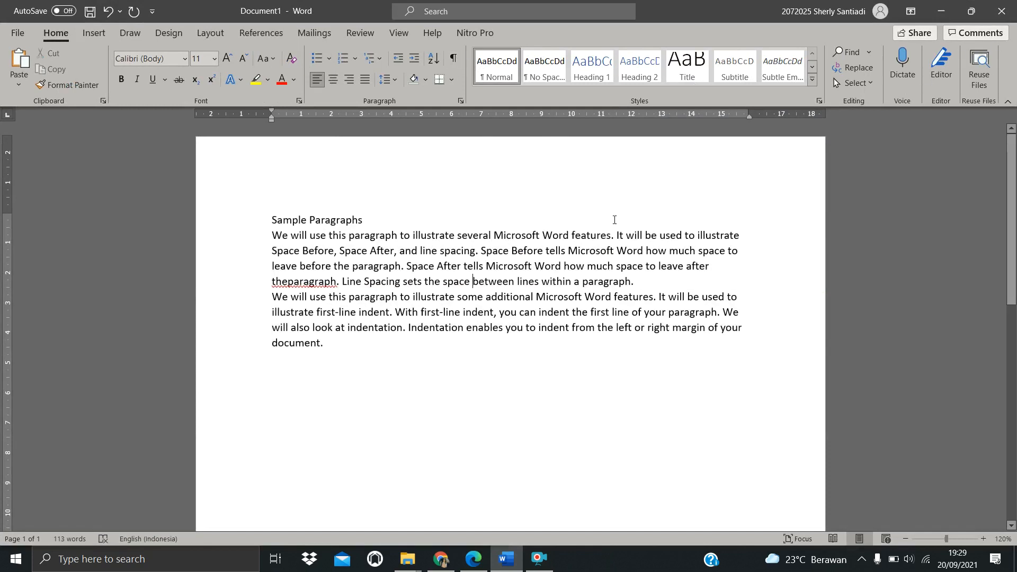
Dock the document window beside the PDF so exercise items a) to i) can be followed
click(971, 11)
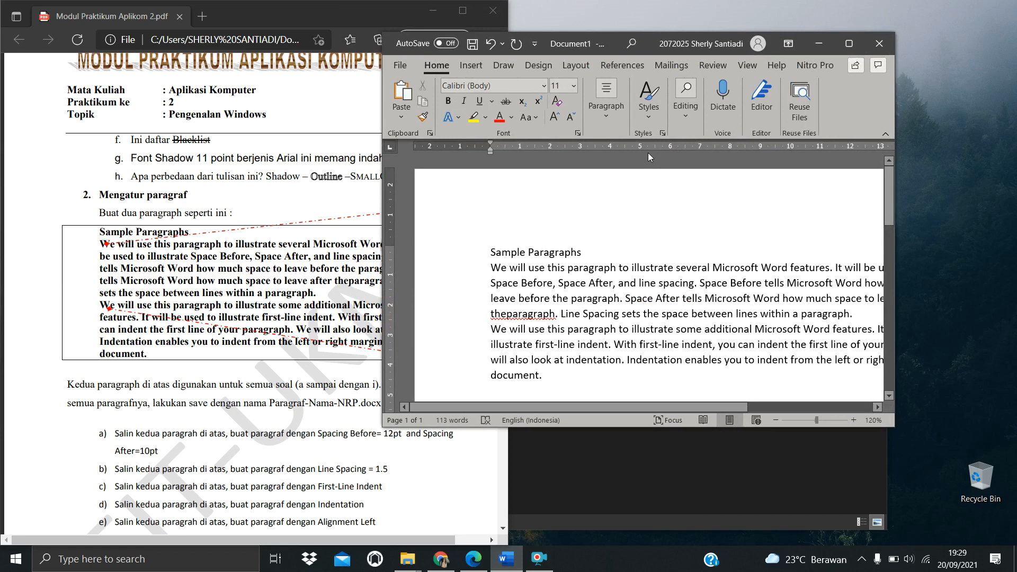
drag(564, 46, 1015, 79)
scroll(321, 329, down, 2)
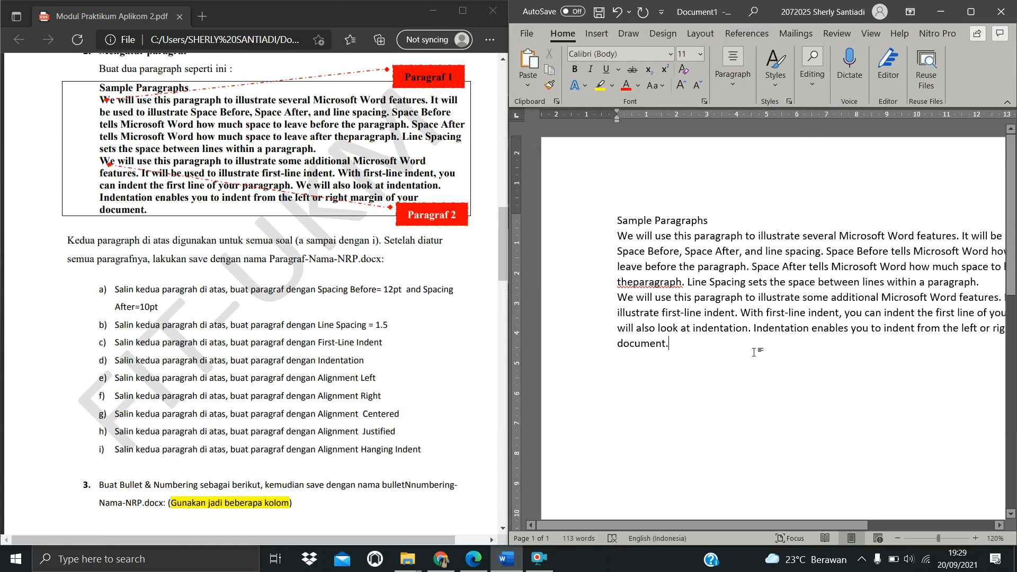
Copy the heading and both paragraphs and paste the copy below the original, separated by a blank line
key(Return)
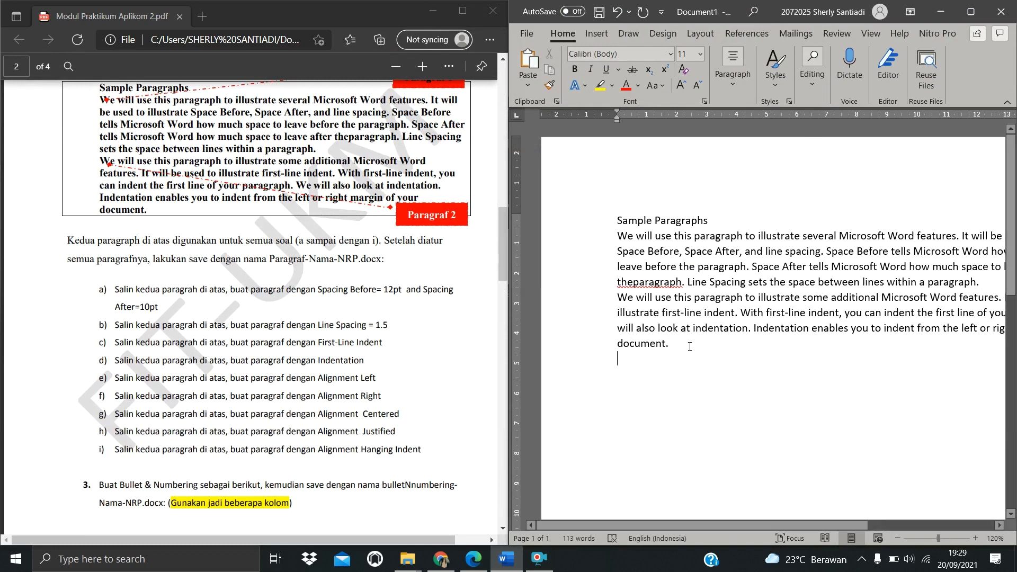
key(ctrl+a)
key(ctrl+c)
click(776, 360)
key(ctrl+v)
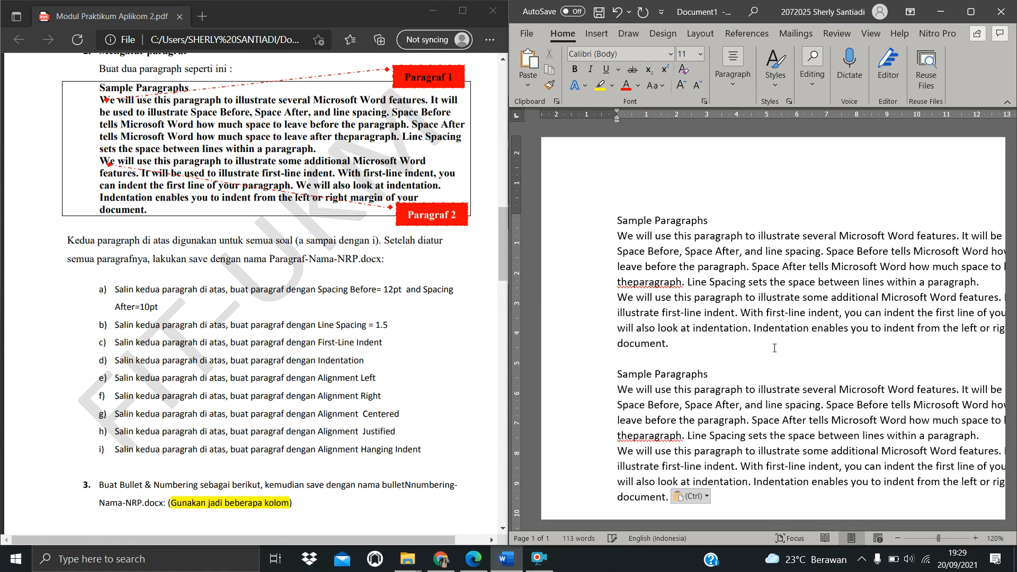
Select the pasted copy's heading and both paragraphs and set their spacing before to 12 pt in the paragraph settings
scroll(689, 307, down, 3)
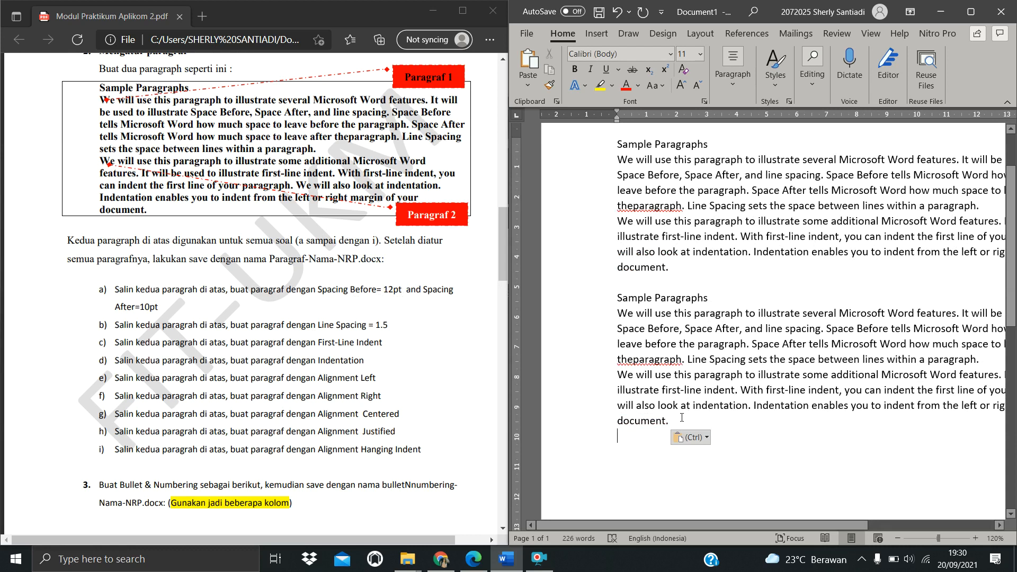
drag(696, 421, 614, 300)
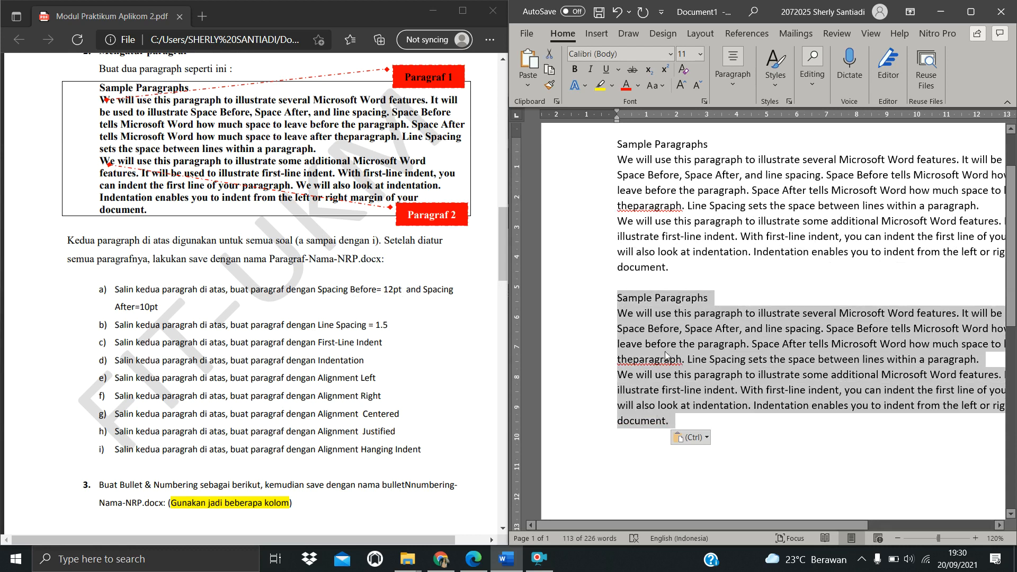
click(685, 297)
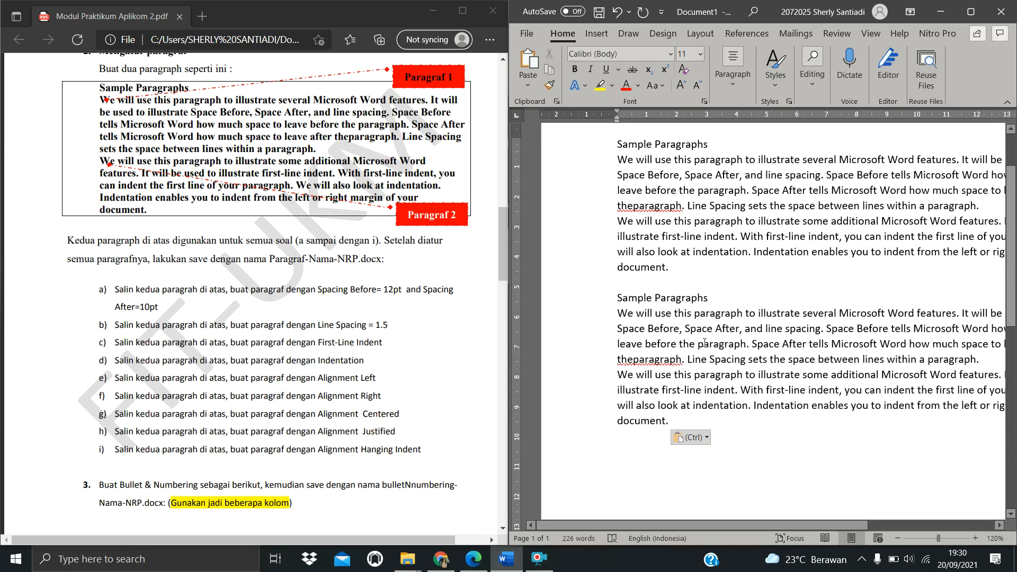
scroll(706, 342, down, 3)
drag(691, 352, 619, 223)
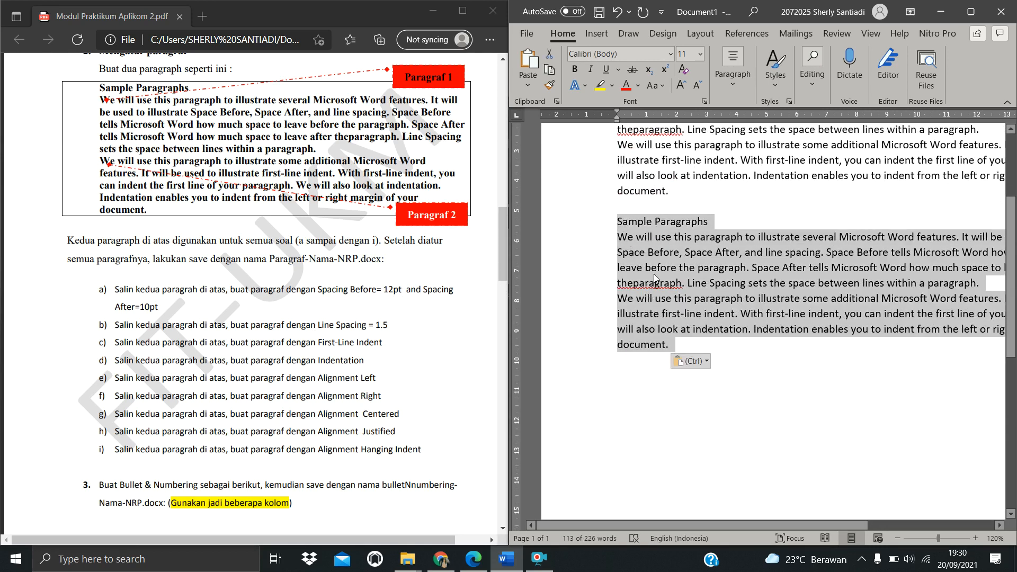
scroll(654, 275, up, 1)
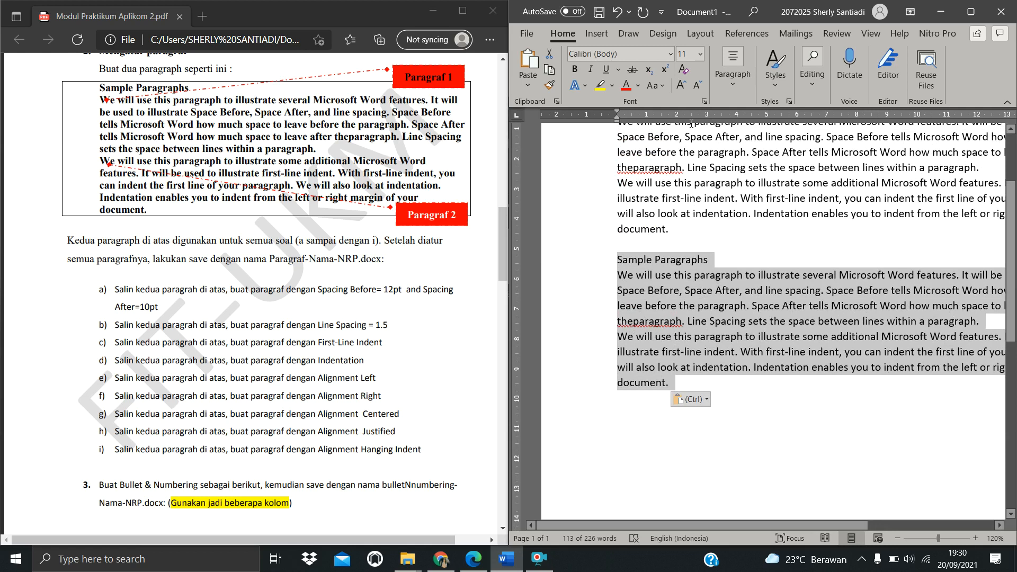
click(741, 91)
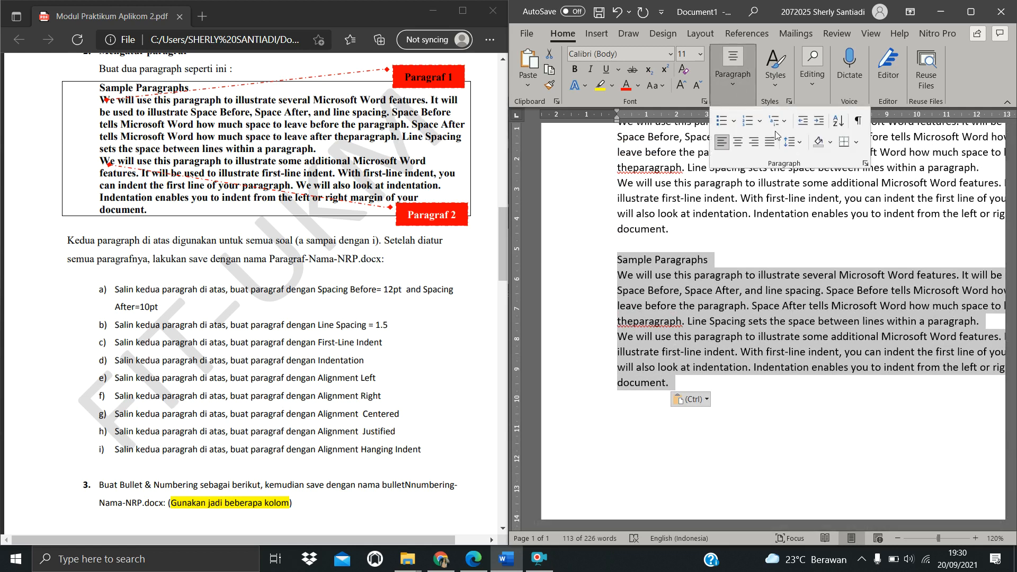
click(865, 166)
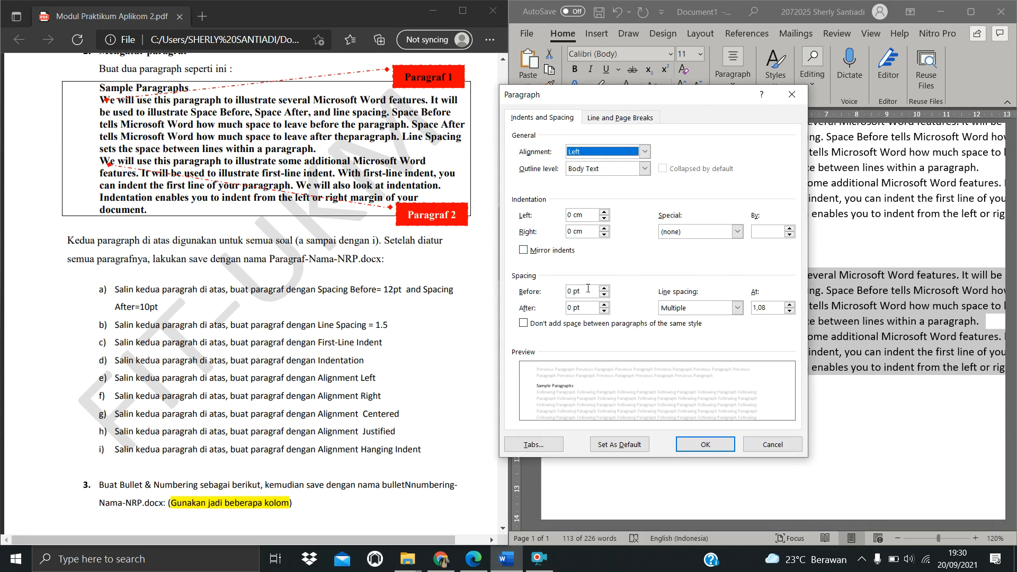
click(571, 292)
key(BackSpace)
text(12)
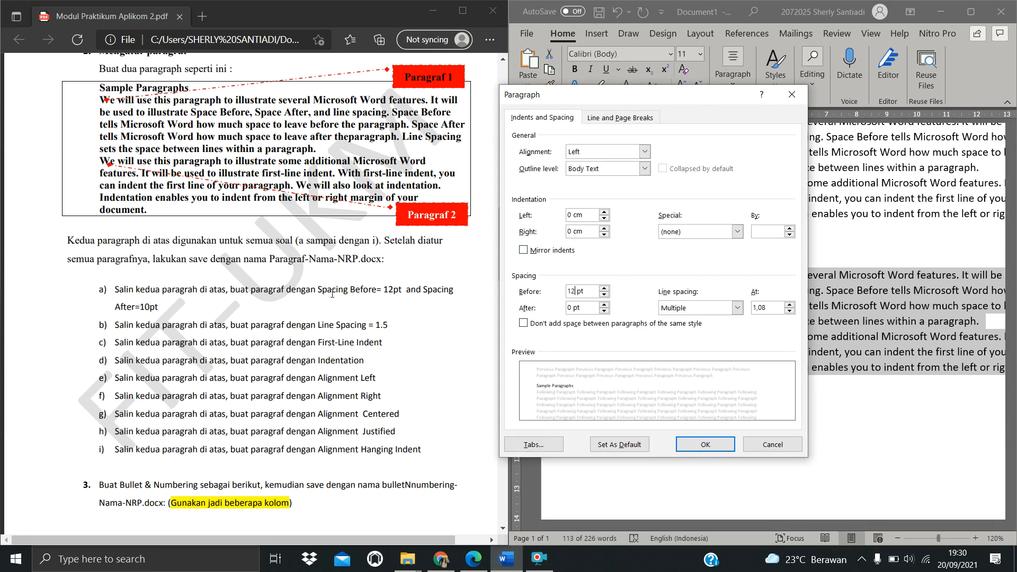
Set the copy's spacing after to 10 pt and apply the paragraph settings
click(570, 308)
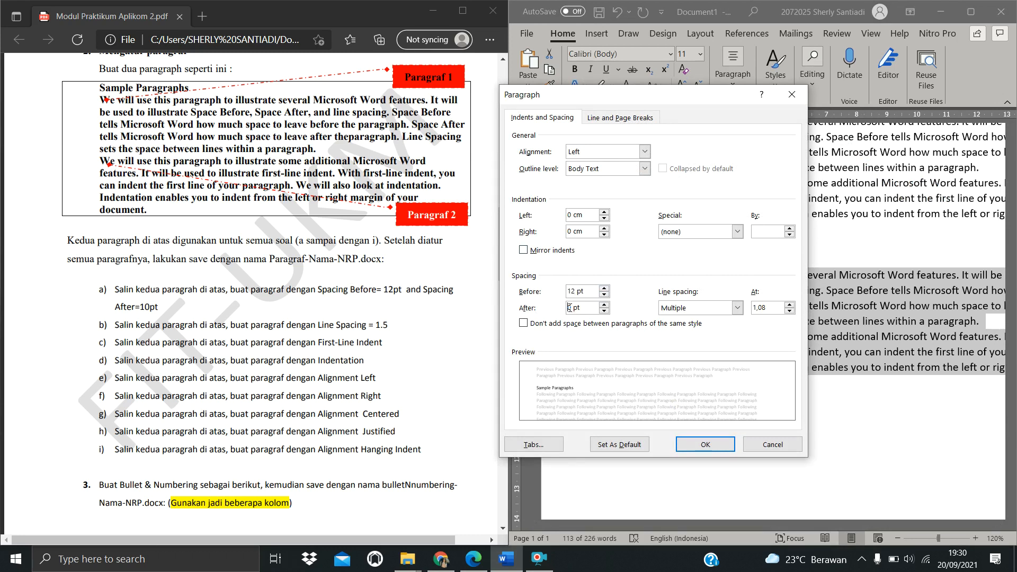
text(10)
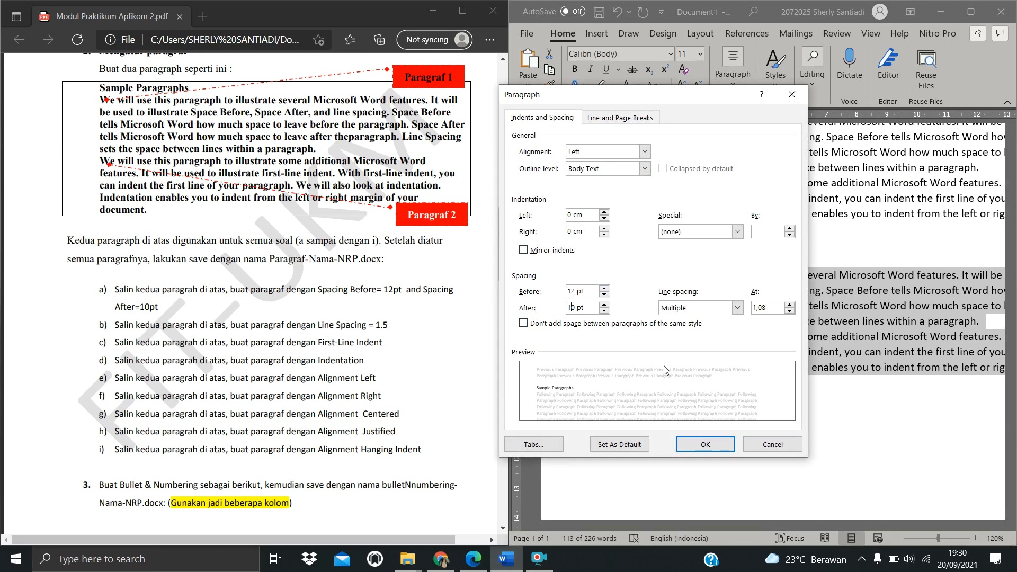
click(708, 447)
click(741, 390)
scroll(667, 366, up, 1)
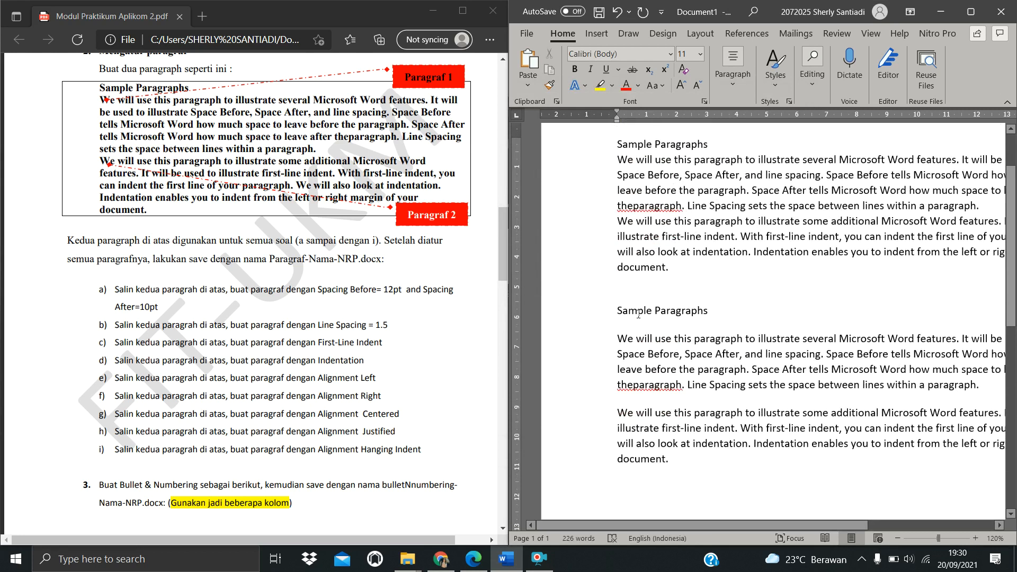
Maximize the document window and show the paragraph marks to examine the spacing around the second copy
drag(617, 314, 621, 291)
click(666, 364)
scroll(657, 370, down, 3)
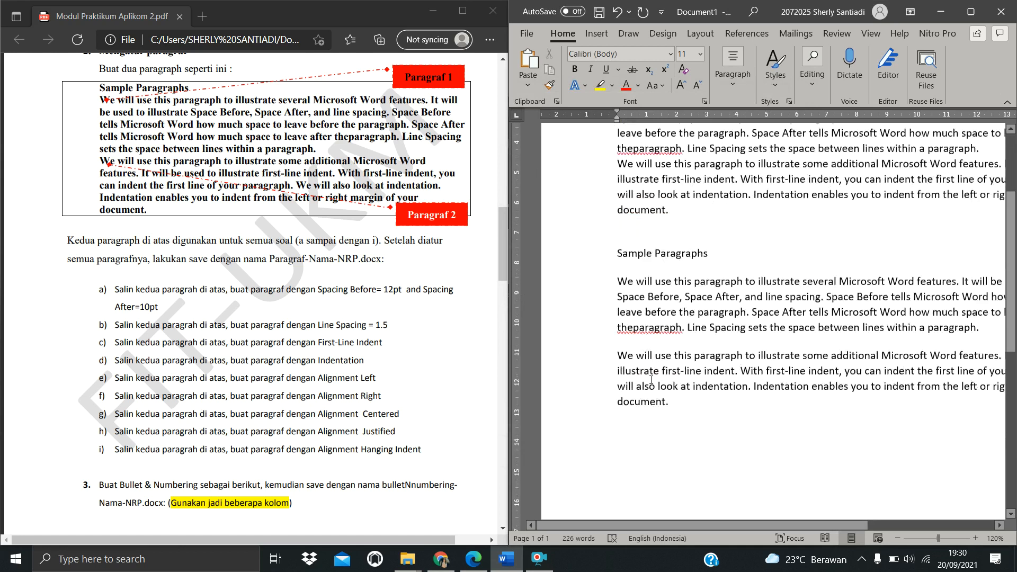
drag(689, 348, 663, 180)
click(732, 79)
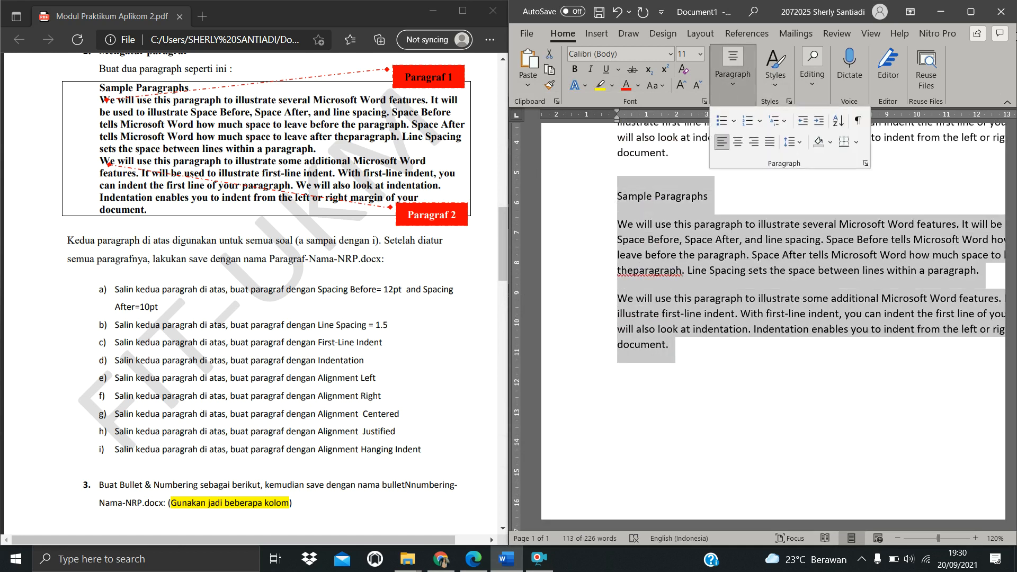
click(971, 12)
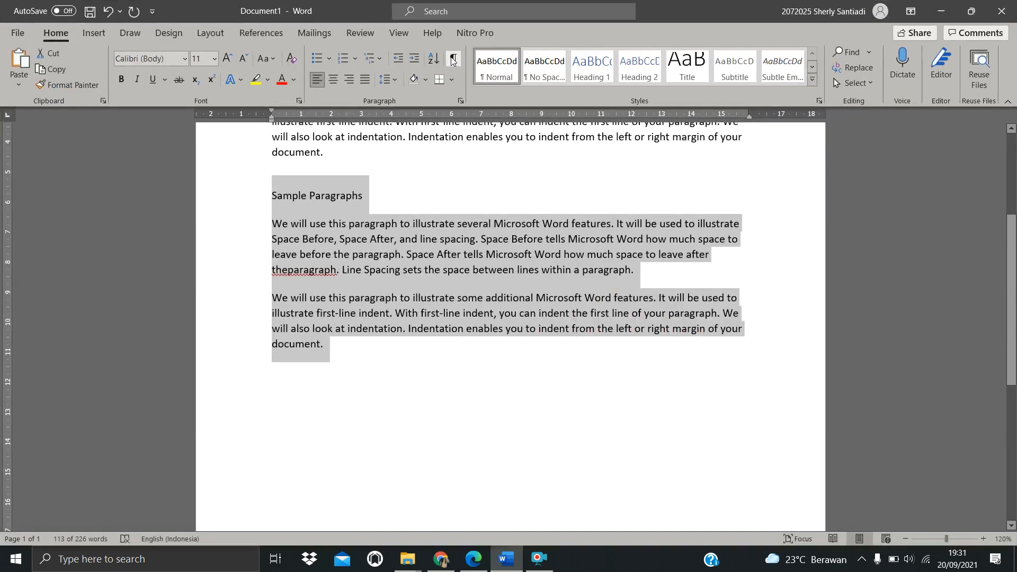
click(453, 58)
scroll(341, 222, up, 1)
click(288, 215)
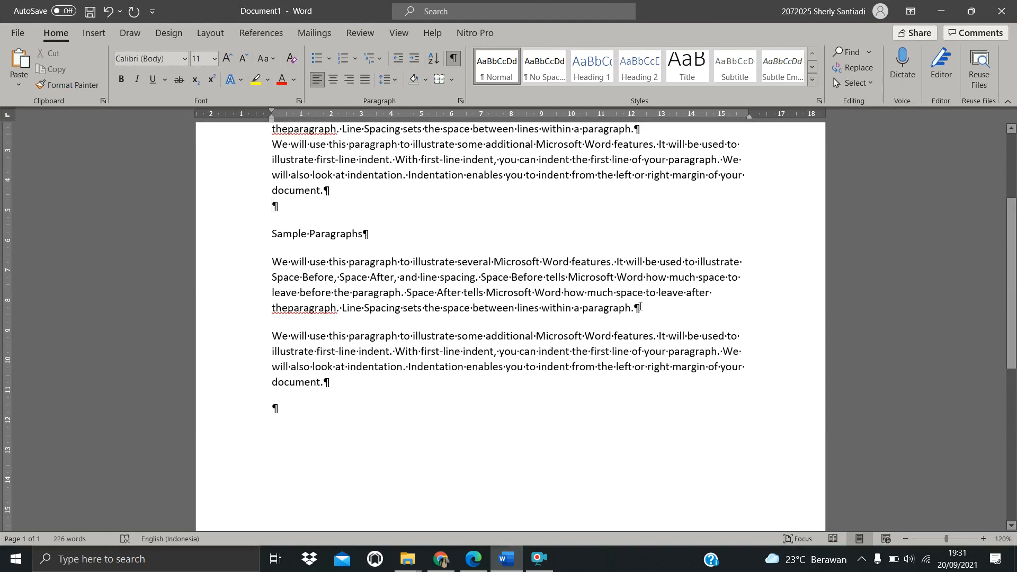
Compare the paragraph spacing of the original text with that of the spaced copy below it
right_click(278, 325)
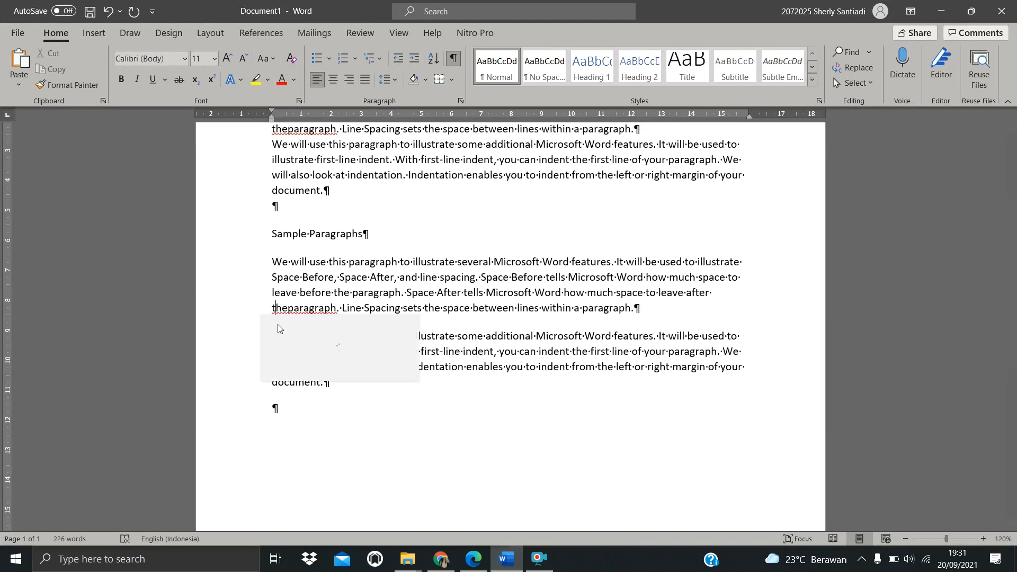
click(609, 313)
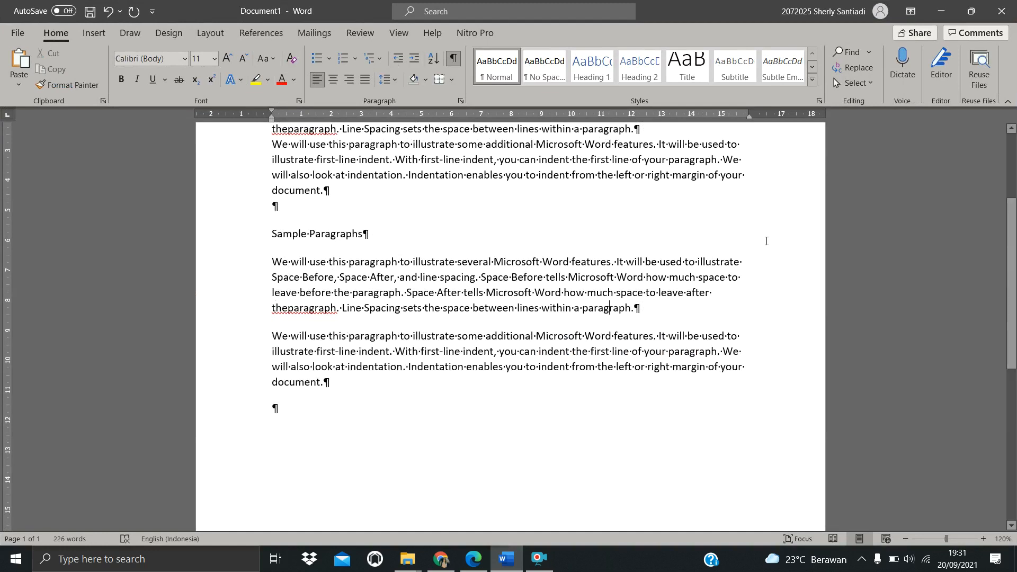
scroll(334, 320, up, 3)
scroll(325, 320, down, 1)
scroll(325, 320, up, 1)
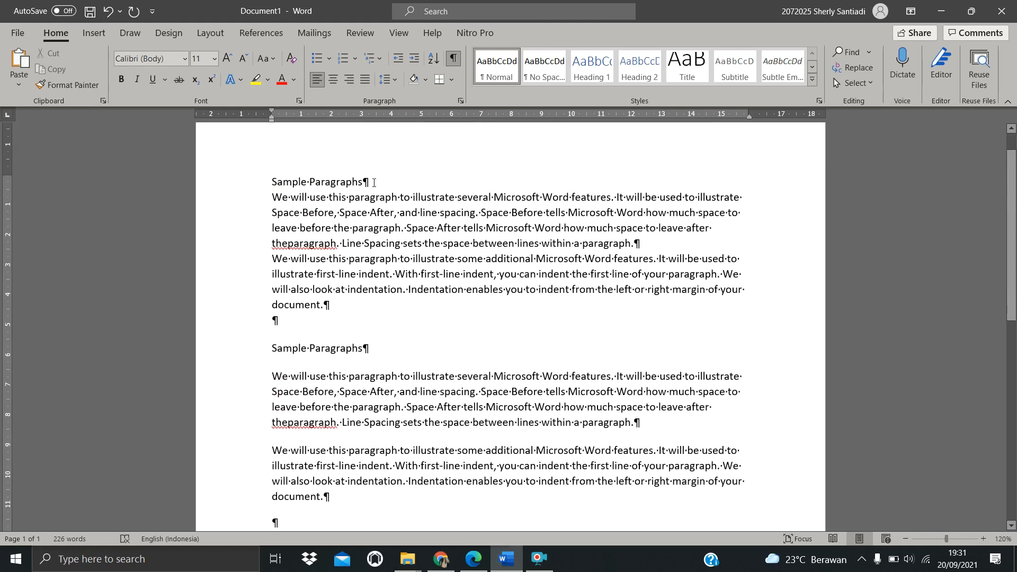
scroll(382, 183, down, 3)
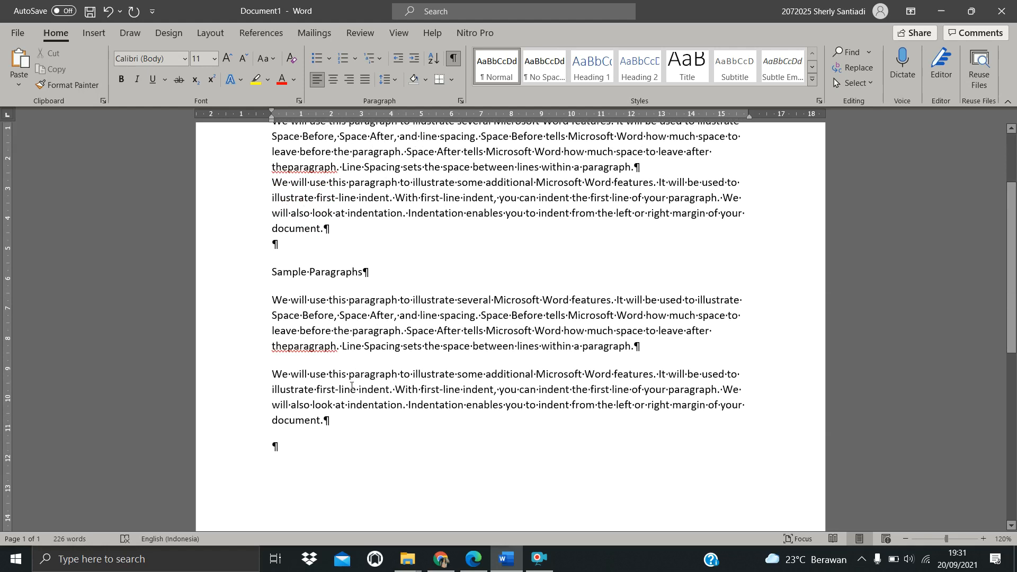
Hide the paragraph marks and dock the document window beside the PDF
drag(321, 443, 242, 180)
click(453, 58)
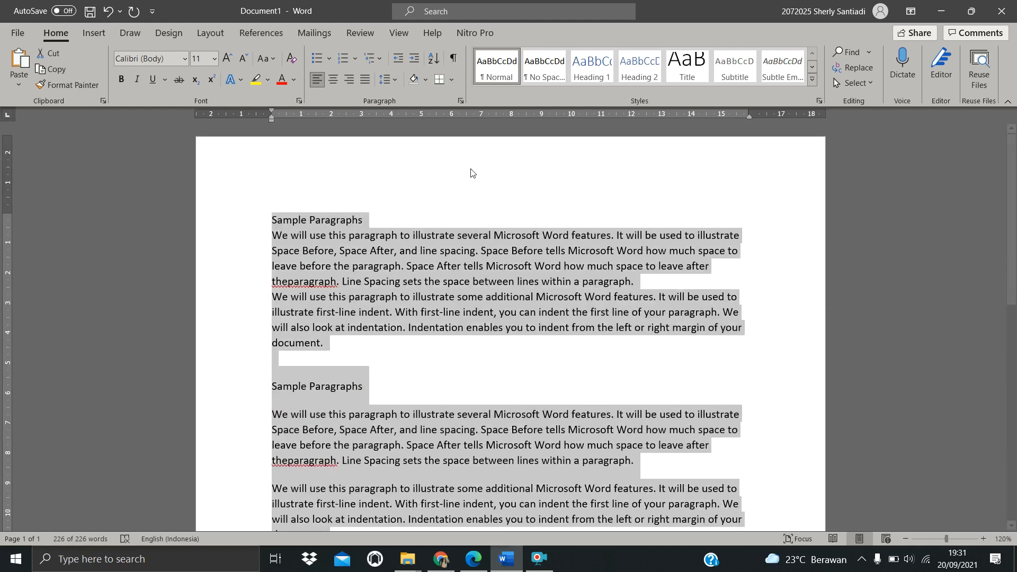
click(653, 311)
scroll(680, 282, down, 7)
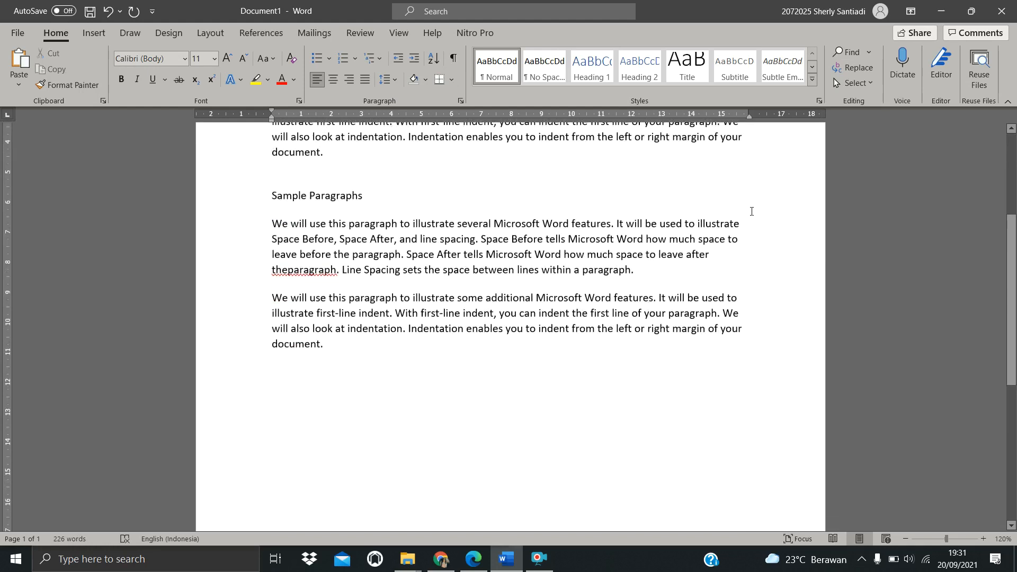
click(971, 11)
drag(560, 46, 1014, 42)
Copy the original heading and both paragraphs and paste them on the empty line below the spaced copy
scroll(25, 382, up, 3)
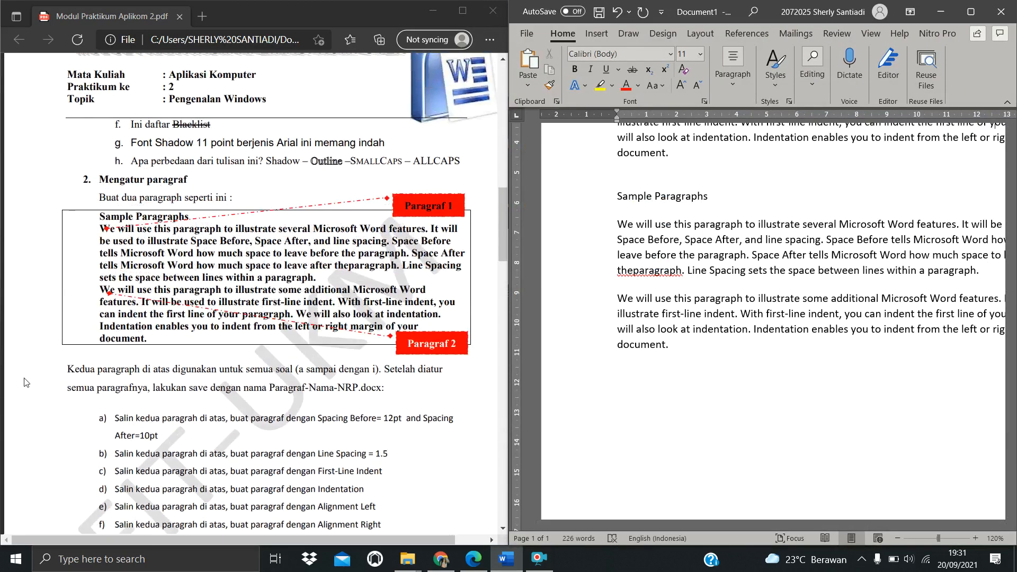
scroll(25, 381, down, 5)
drag(701, 359, 661, 364)
scroll(151, 288, up, 3)
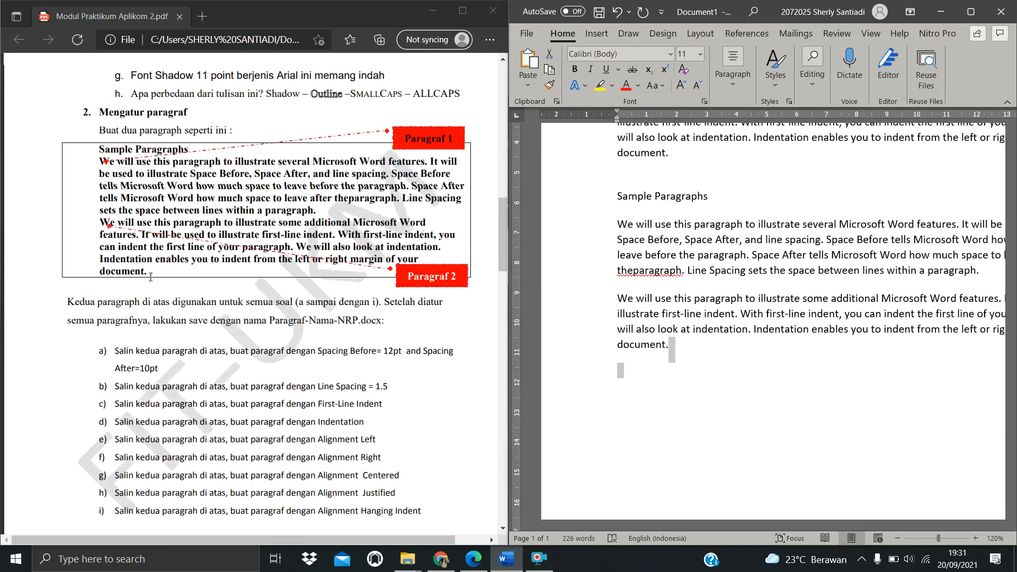
scroll(710, 330, up, 3)
scroll(710, 330, up, 1)
drag(678, 346, 616, 219)
key(ctrl+c)
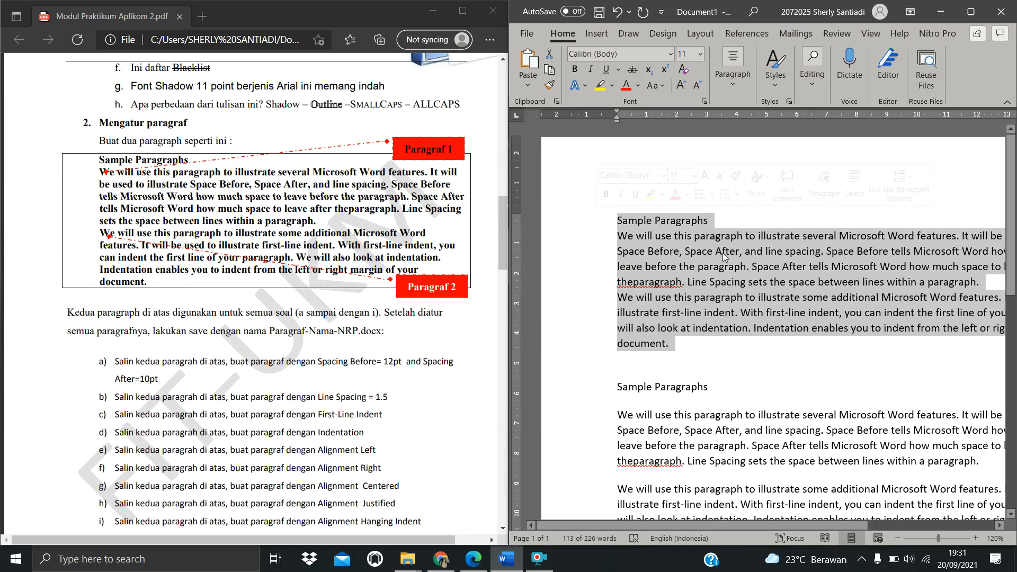
scroll(724, 256, down, 6)
click(712, 278)
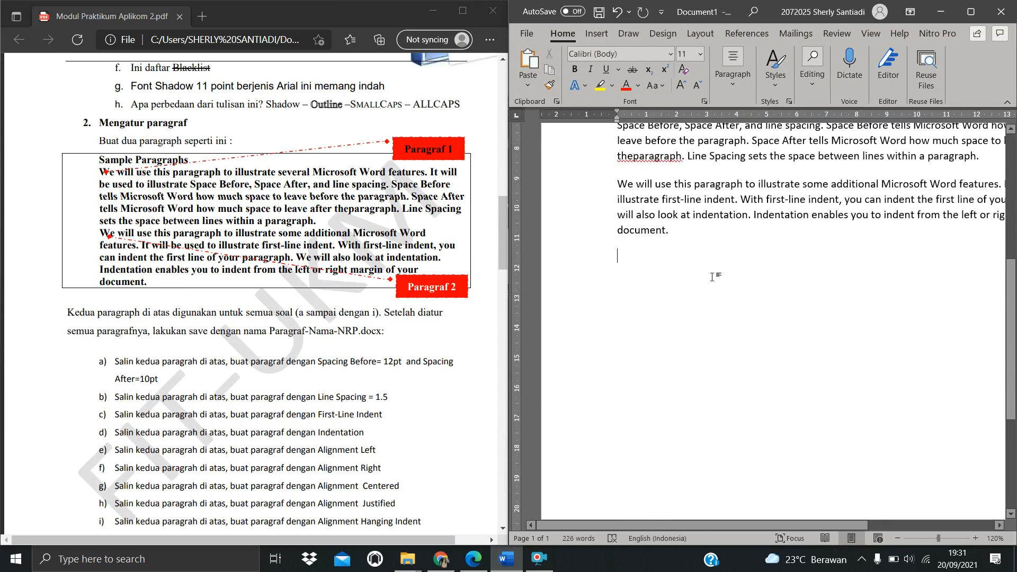
key(ctrl+v)
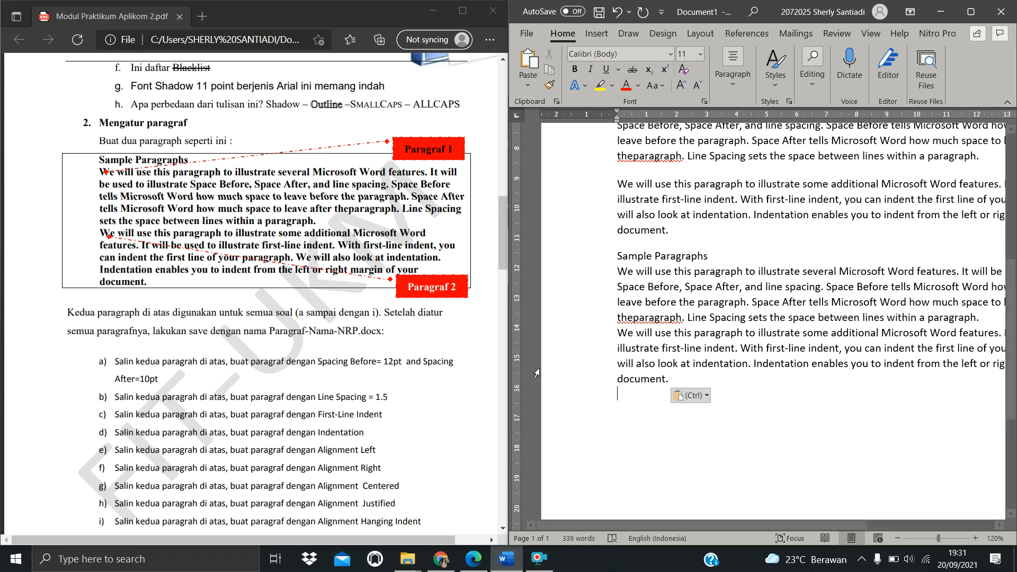
Maximize the document window and set the line spacing of the newly pasted heading and paragraphs to 1,5 lines
drag(678, 378, 616, 257)
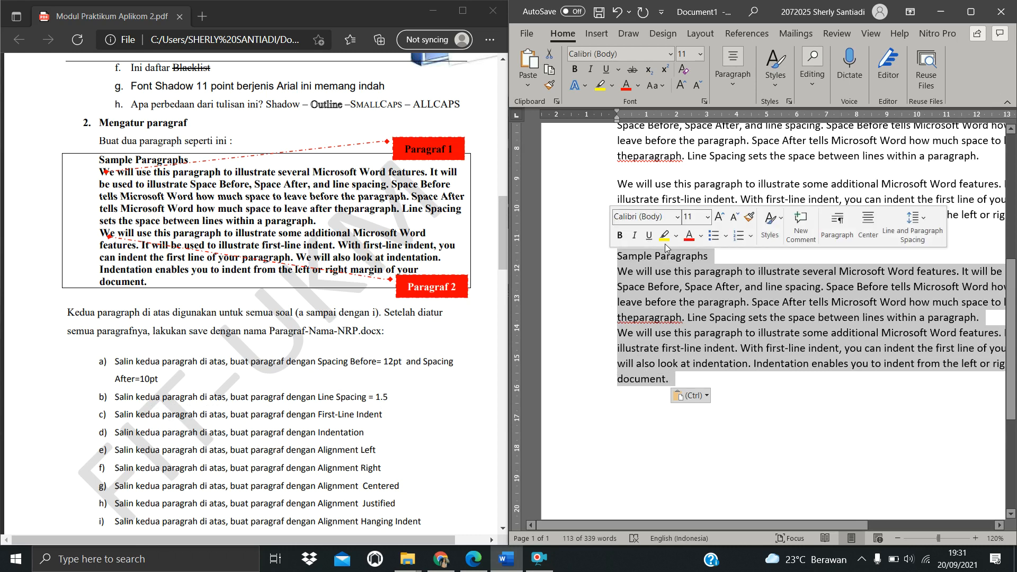
click(971, 12)
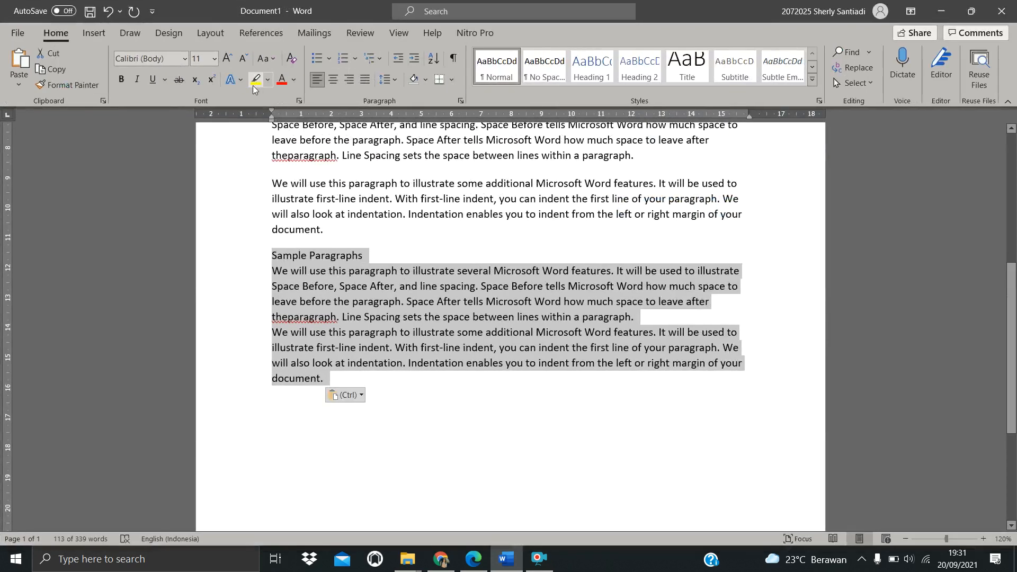
click(461, 101)
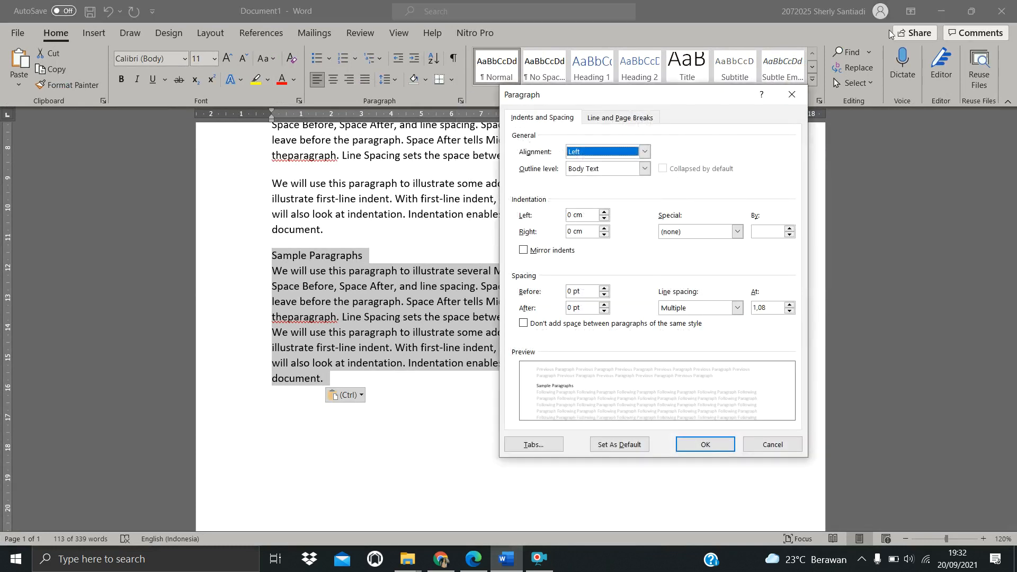
drag(702, 94, 614, 67)
click(616, 282)
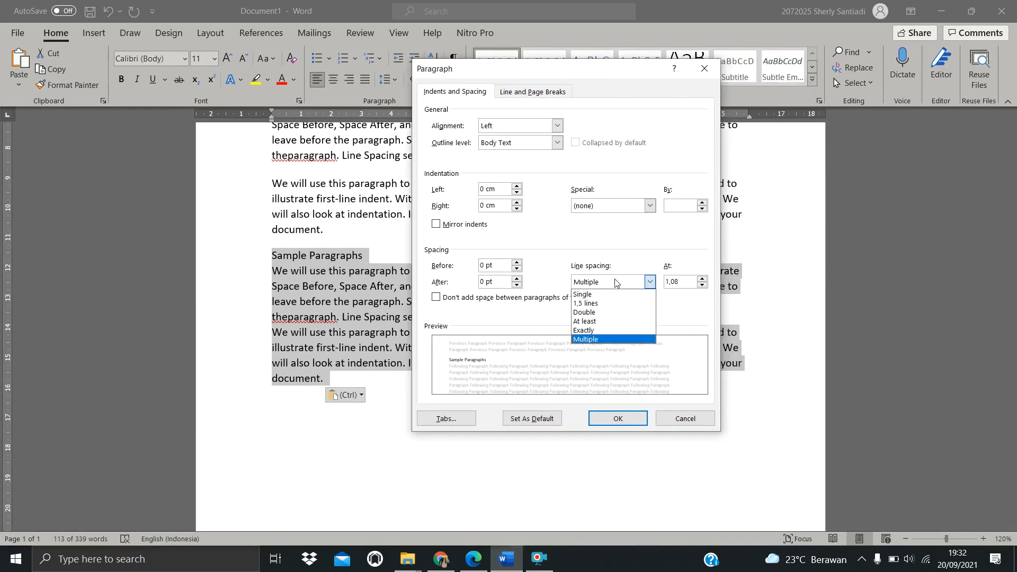
click(587, 304)
click(617, 418)
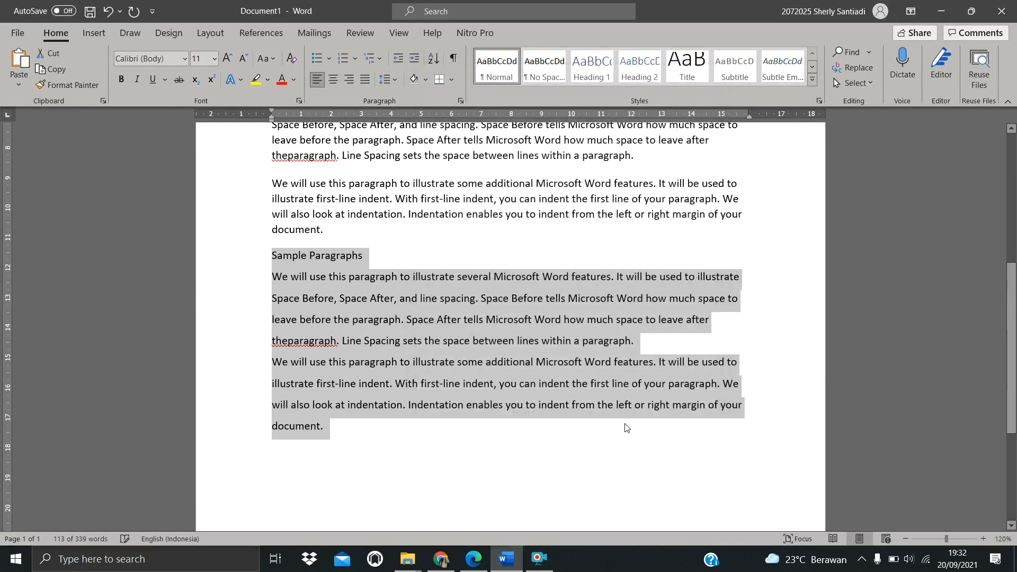
Compare the copy with 1,5 line spacing with the copy that has spacing before and after its paragraphs
click(493, 377)
scroll(461, 371, up, 3)
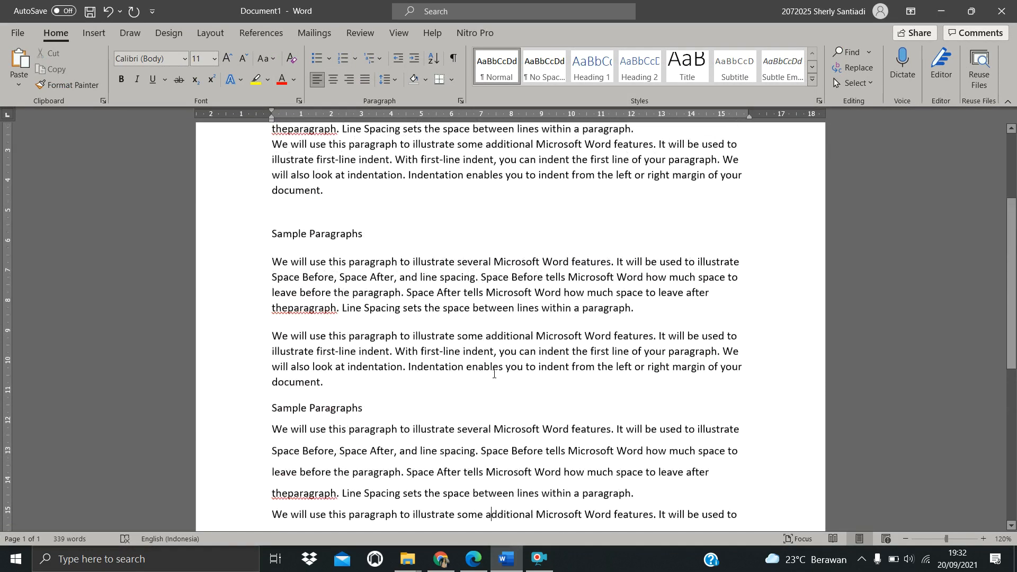
scroll(436, 332, up, 2)
scroll(331, 317, down, 2)
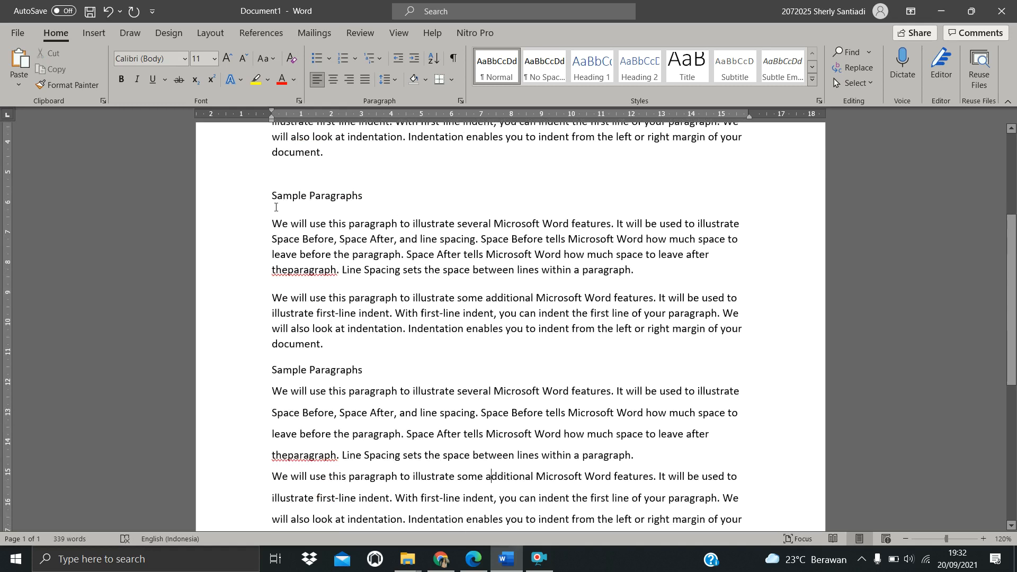
drag(372, 199, 393, 199)
scroll(398, 169, down, 1)
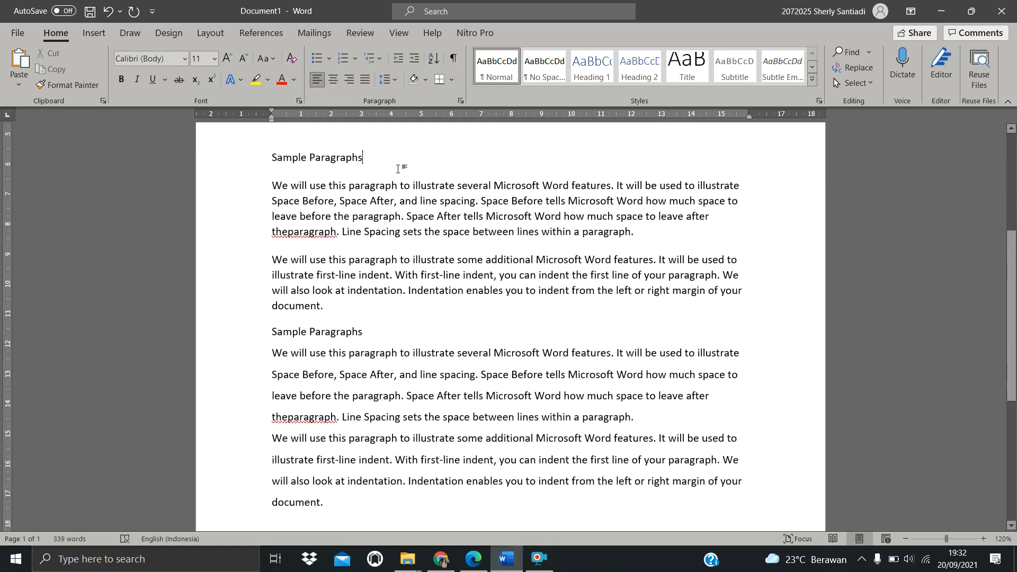
scroll(340, 357, down, 2)
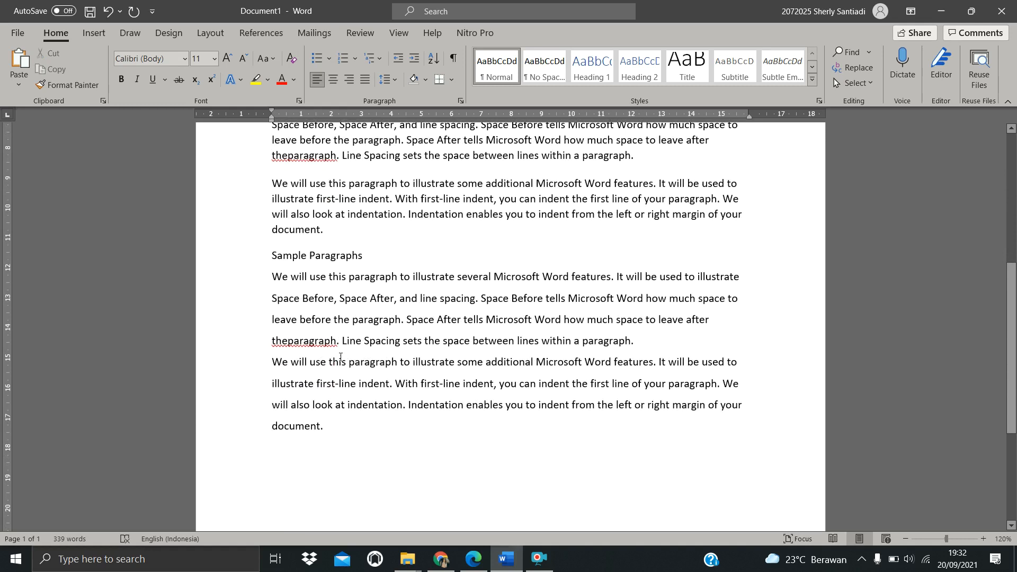
Examine the gaps between successive lines in the copy with 1,5 line spacing
drag(270, 255, 762, 300)
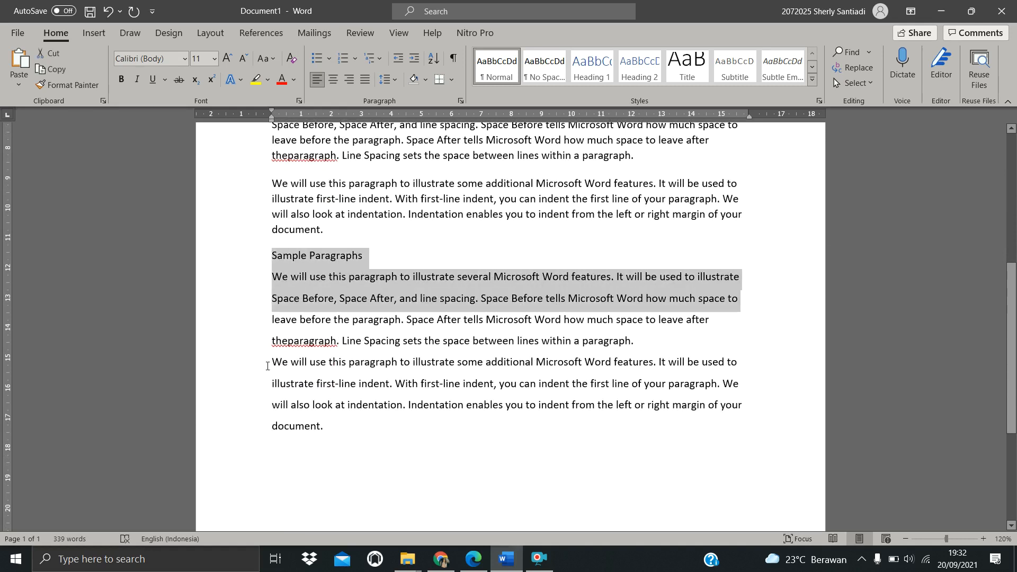
drag(272, 320, 710, 320)
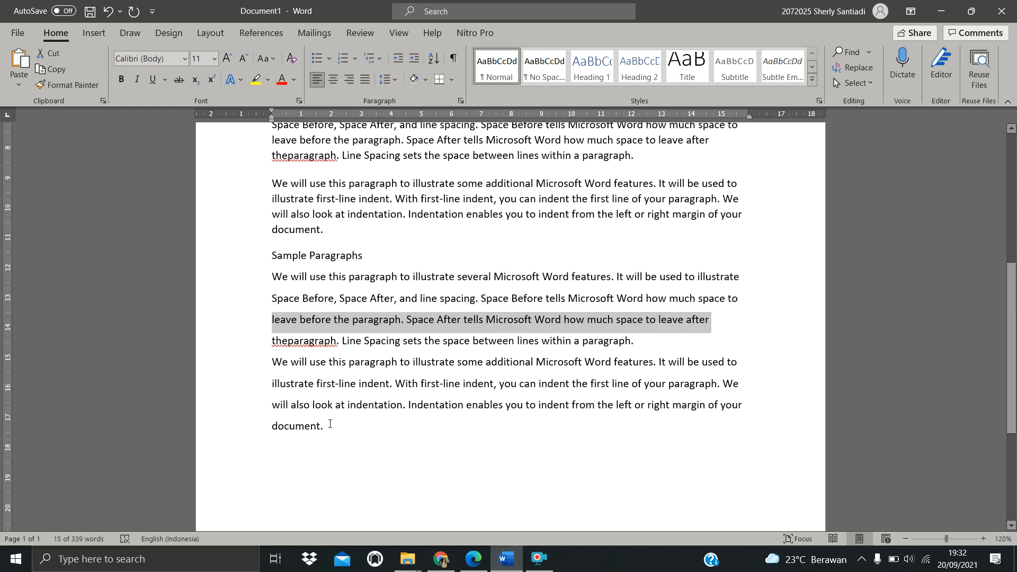
scroll(414, 258, up, 3)
scroll(414, 259, down, 2)
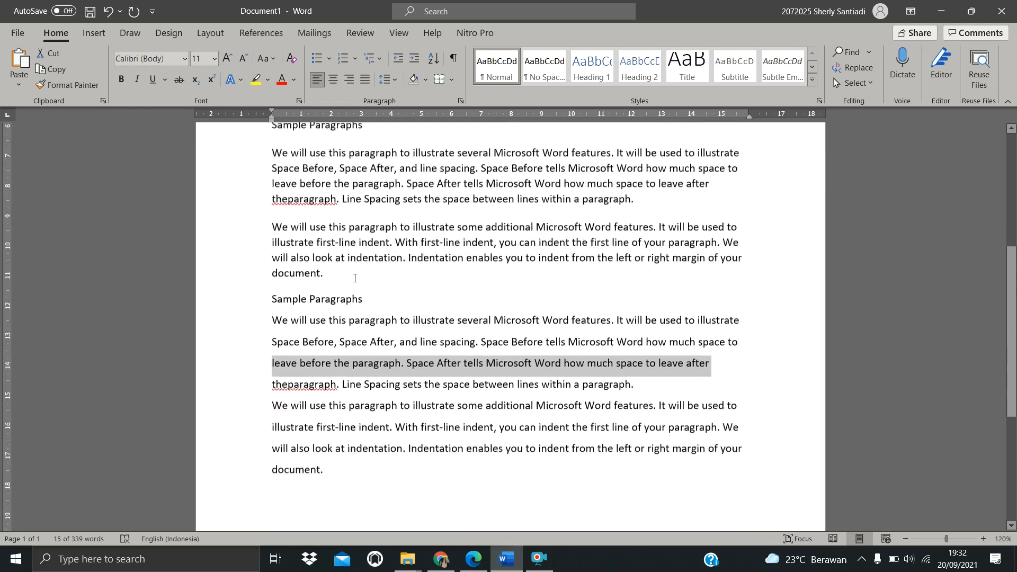
Add two new lines after the last paragraph, restore the document window beside the PDF and bring the exercise's task list into view
click(384, 470)
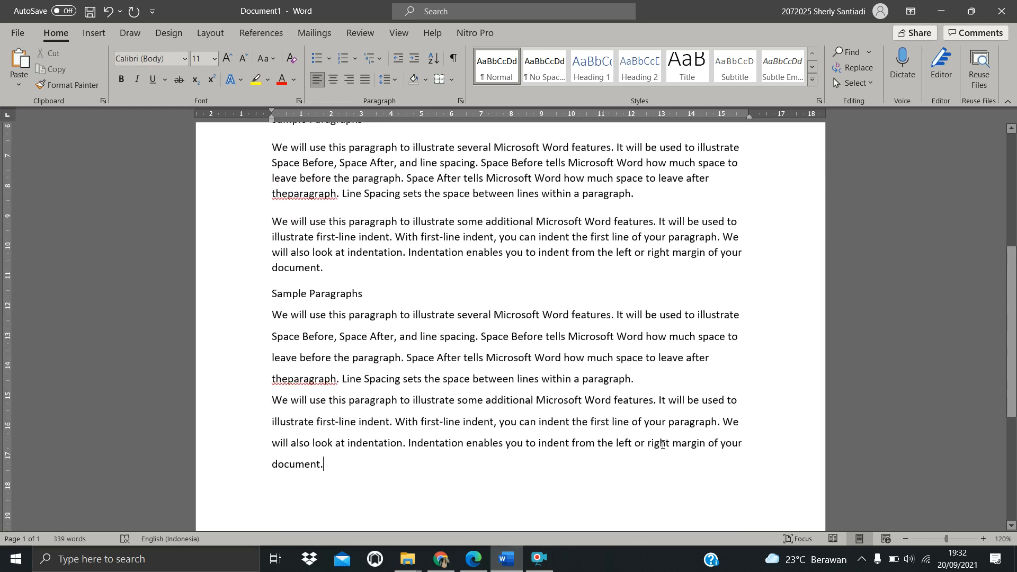
key(Return)
key(Return)
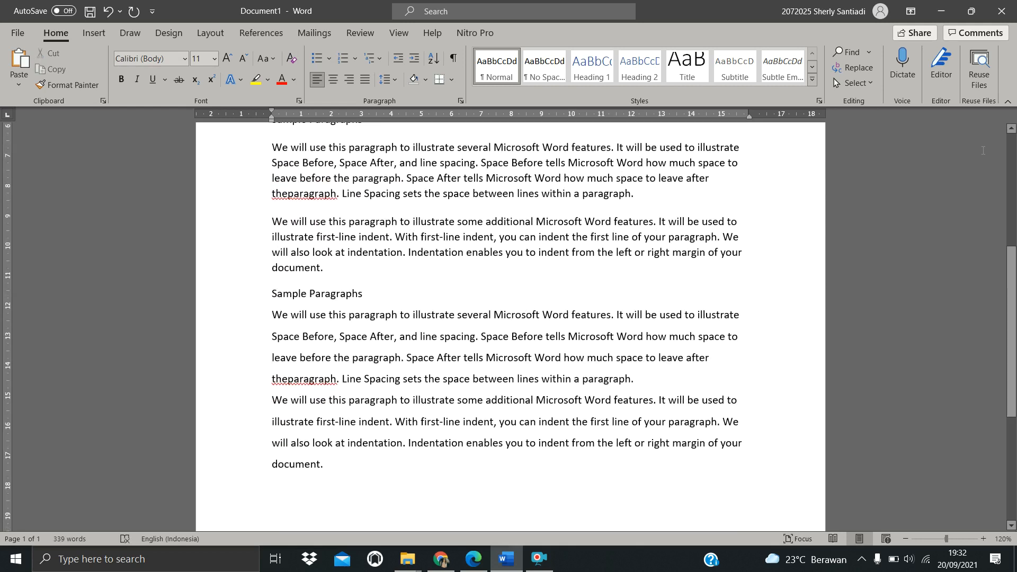
click(971, 11)
drag(561, 41, 1015, 70)
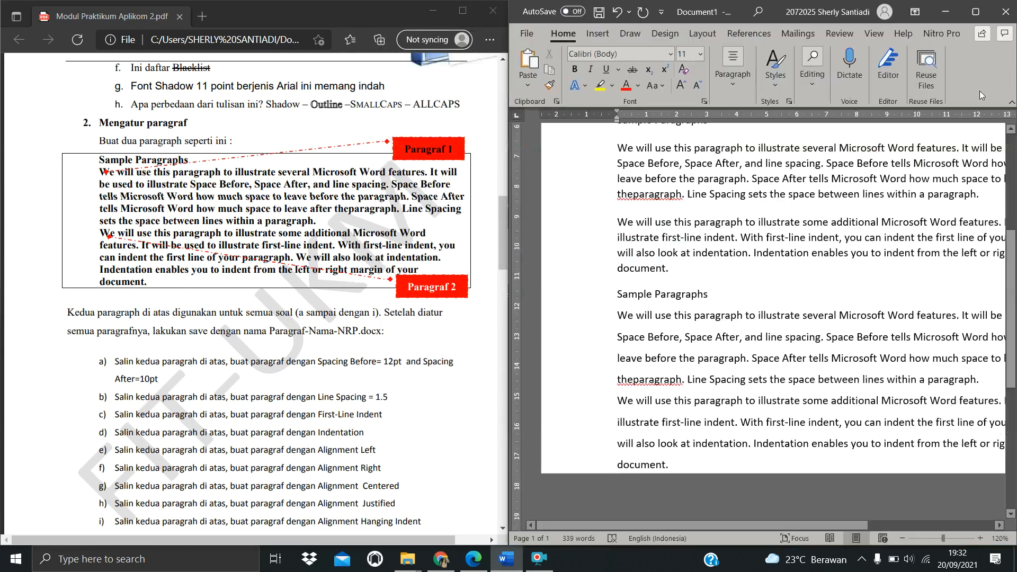
scroll(267, 343, down, 2)
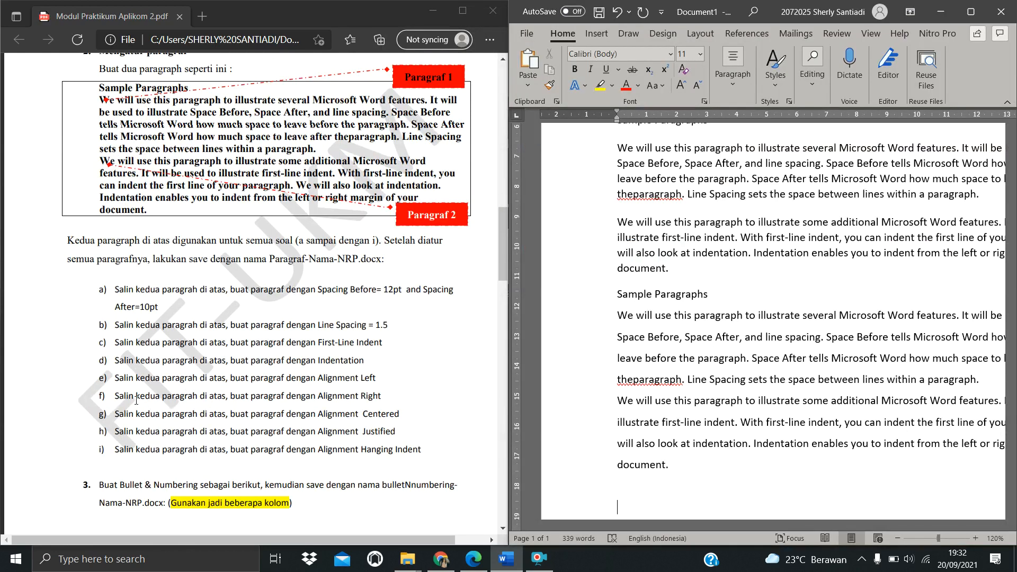
Copy the original heading and both paragraphs and paste them on the empty line below the copy with 1,5 line spacing
scroll(727, 347, up, 5)
drag(693, 357, 616, 221)
key(ctrl+c)
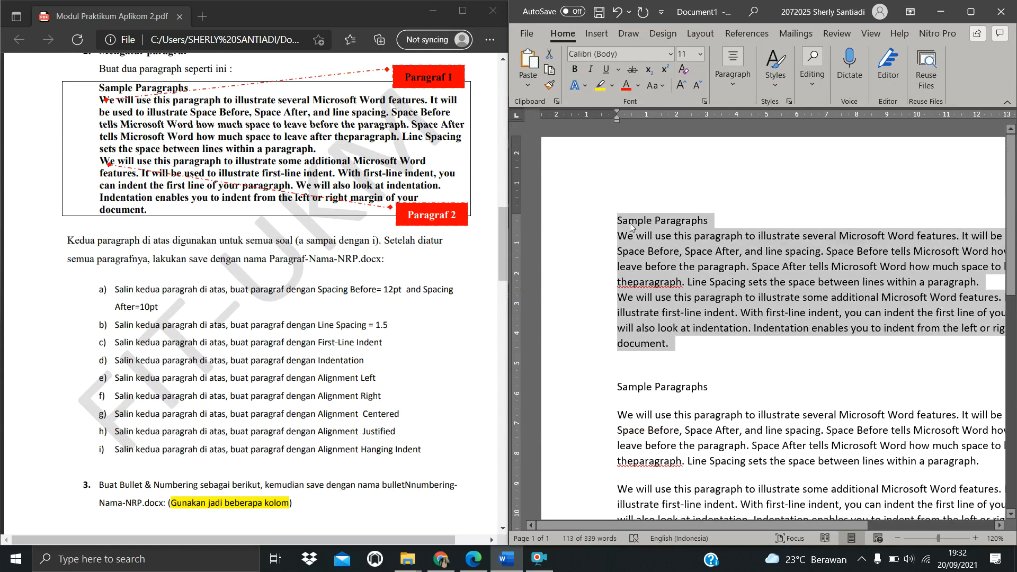
scroll(654, 267, down, 2)
click(653, 266)
scroll(652, 265, down, 8)
click(618, 250)
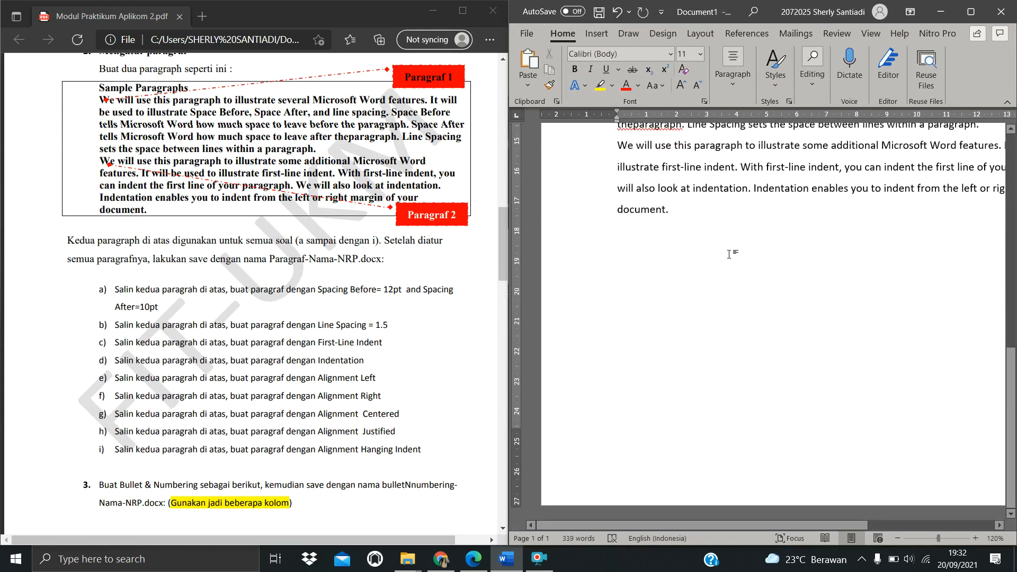
key(ctrl+v)
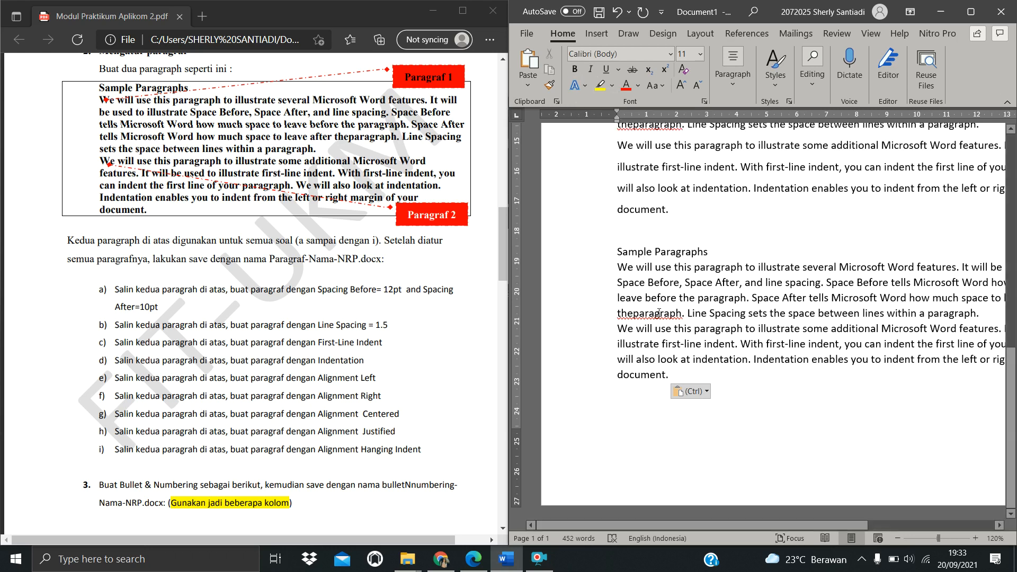
Give the newly pasted heading and both paragraphs a first-line indent of about 0.75 cm
scroll(615, 231, up, 1)
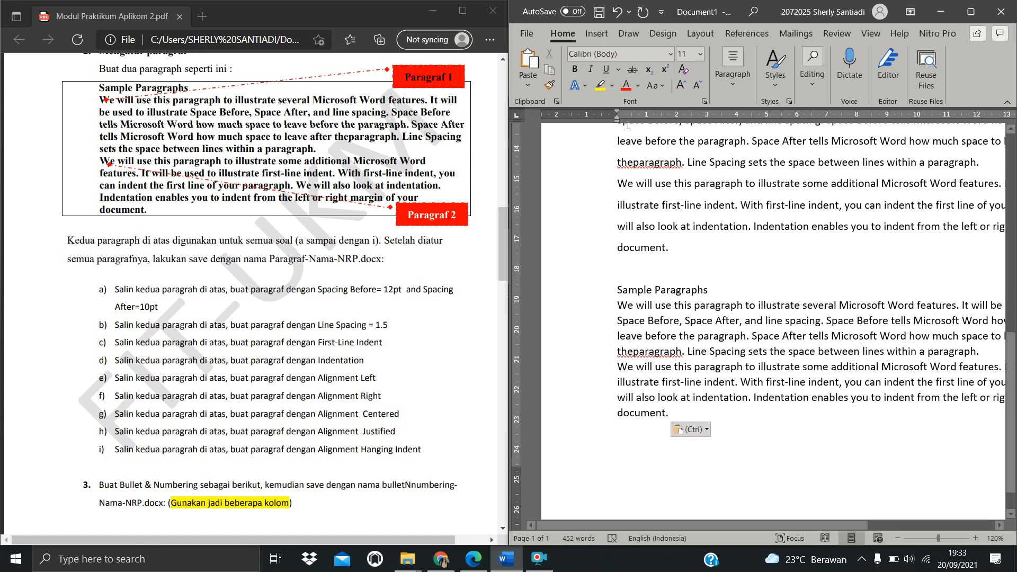
drag(675, 412, 617, 290)
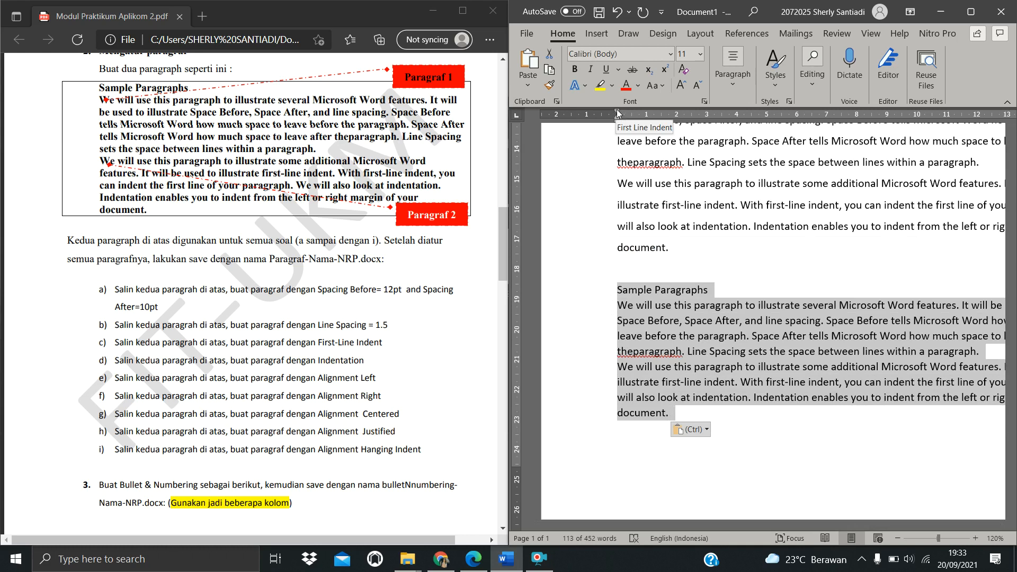
drag(617, 109, 638, 113)
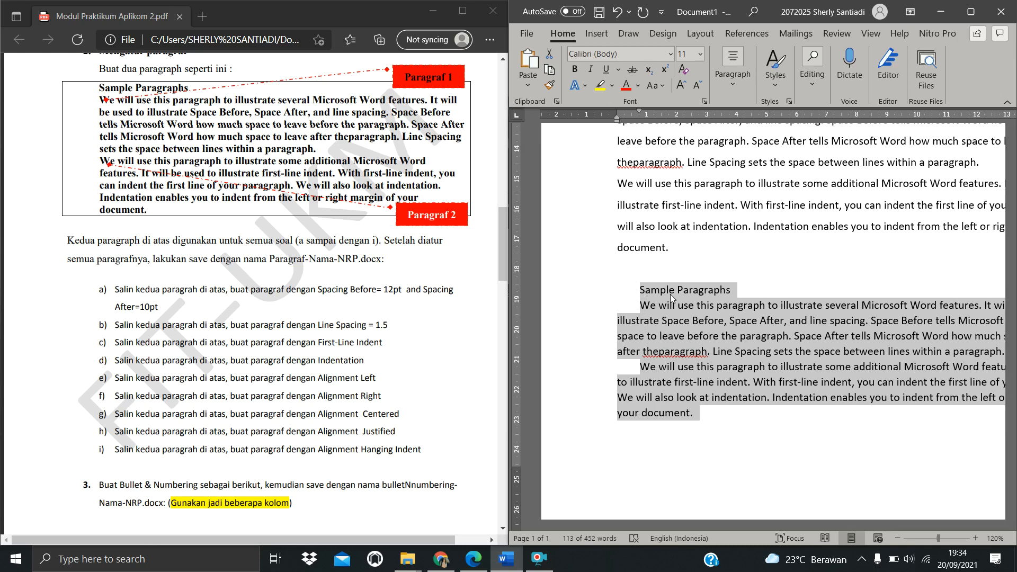
click(682, 329)
Copy the original heading and paragraphs again and paste them on a new line below the first-line-indented copy
scroll(682, 329, up, 1)
scroll(681, 329, down, 2)
scroll(719, 334, up, 12)
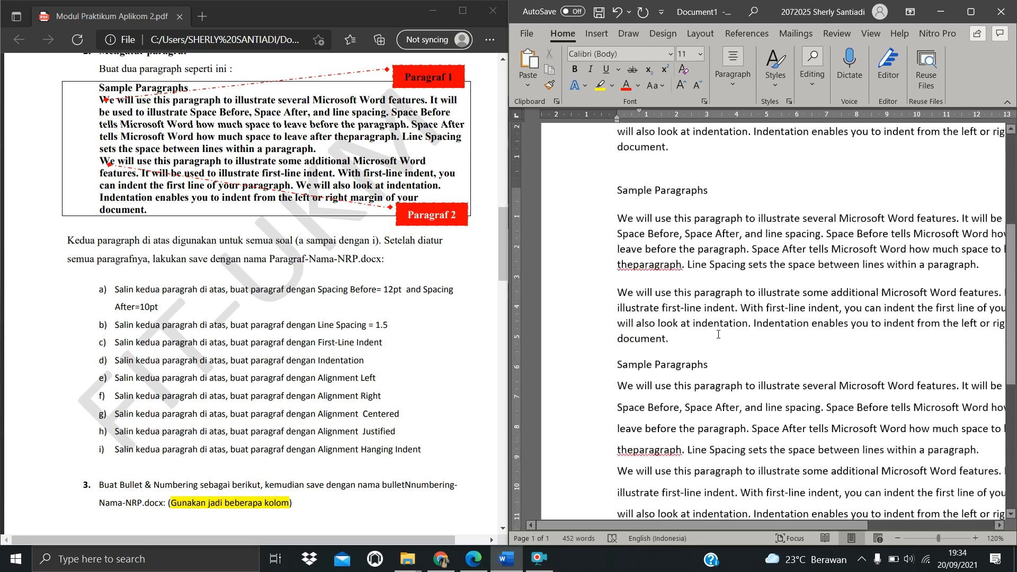
triple_click(634, 294)
key(ctrl+c)
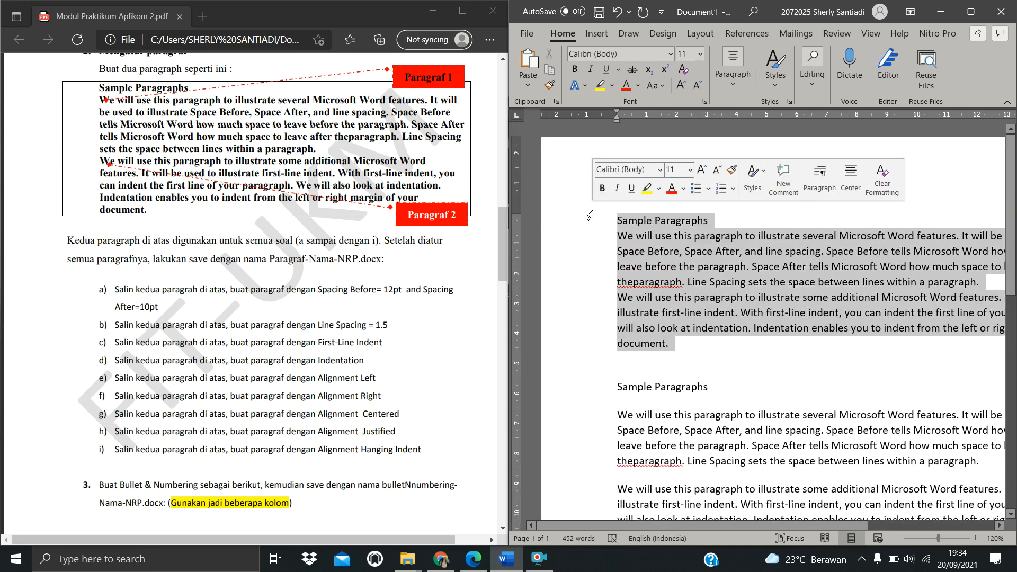
scroll(693, 324, down, 5)
scroll(693, 325, down, 7)
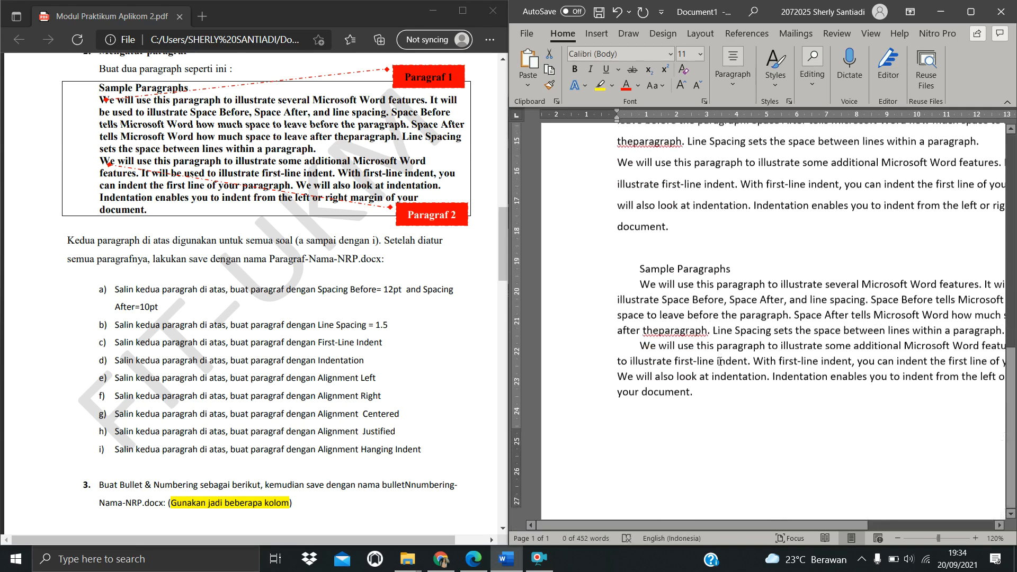
click(724, 378)
key(Return)
key(ctrl+v)
Insert empty lines above the first-line-indented copy so that it starts on page 2
scroll(723, 375, up, 4)
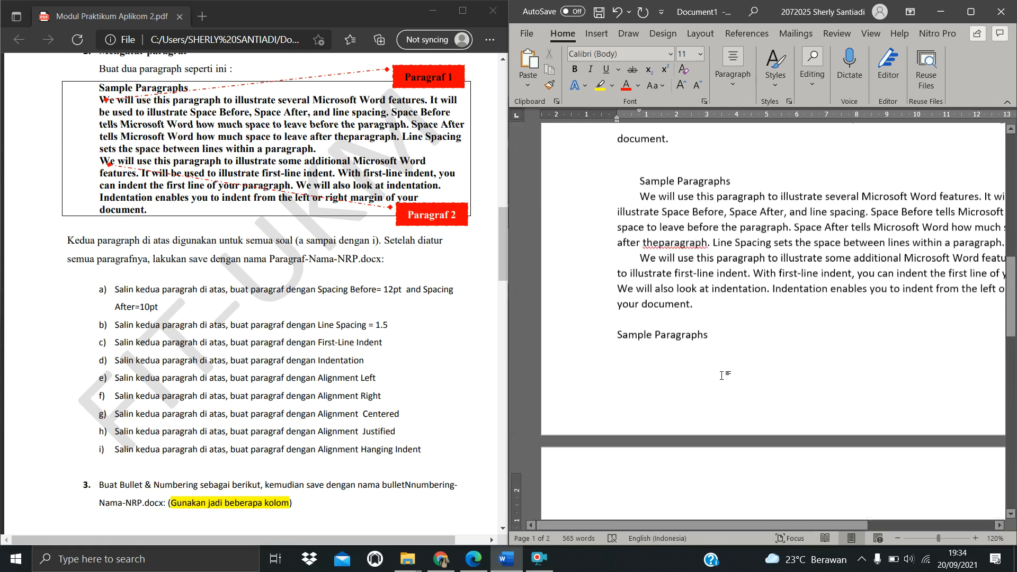
click(671, 191)
key(Return)
key(Return)
key(Return)
key(Return)
key(Return)
key(Return)
key(Return)
key(Return)
key(Return)
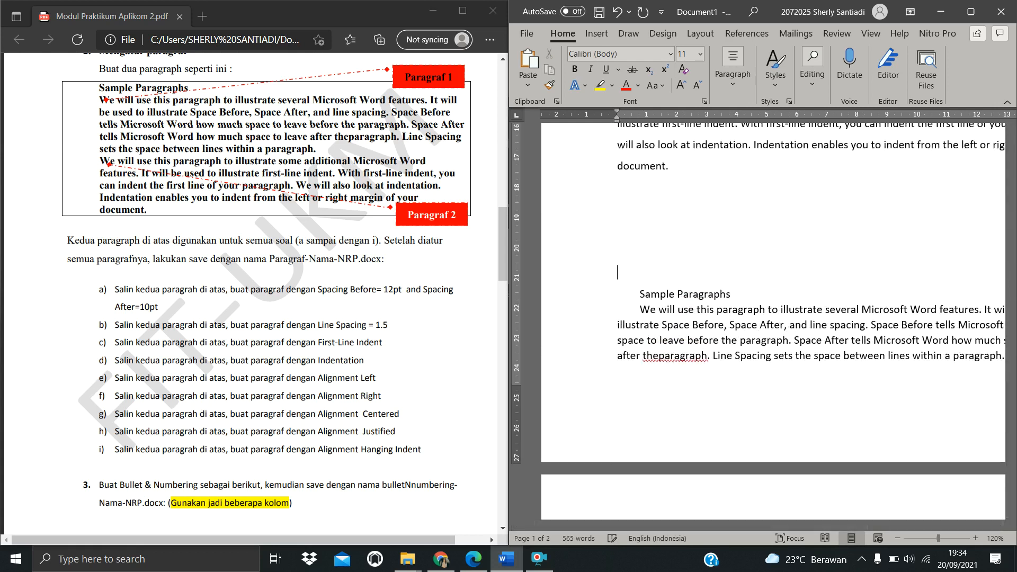
scroll(681, 465, down, 7)
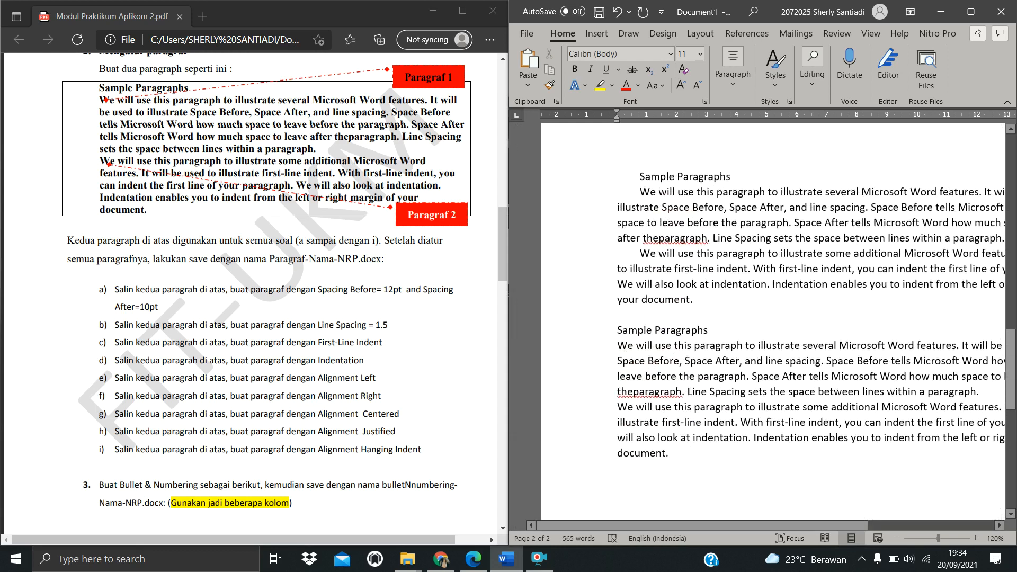
Maximize the document window, show the paragraph marks and replace the paragraph mark after the lower copy's heading with a manual line break
click(971, 12)
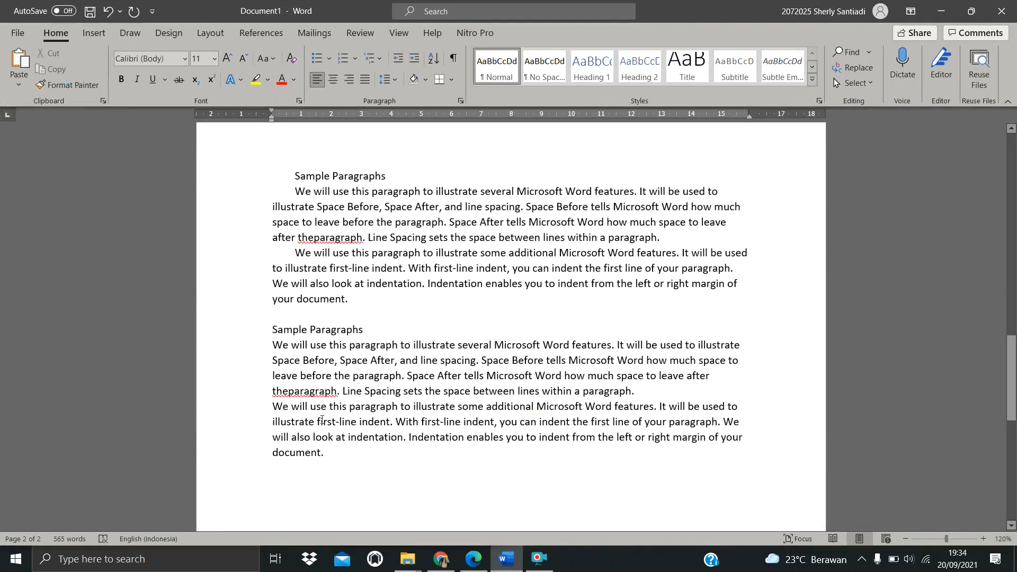
shift+click(236, 313)
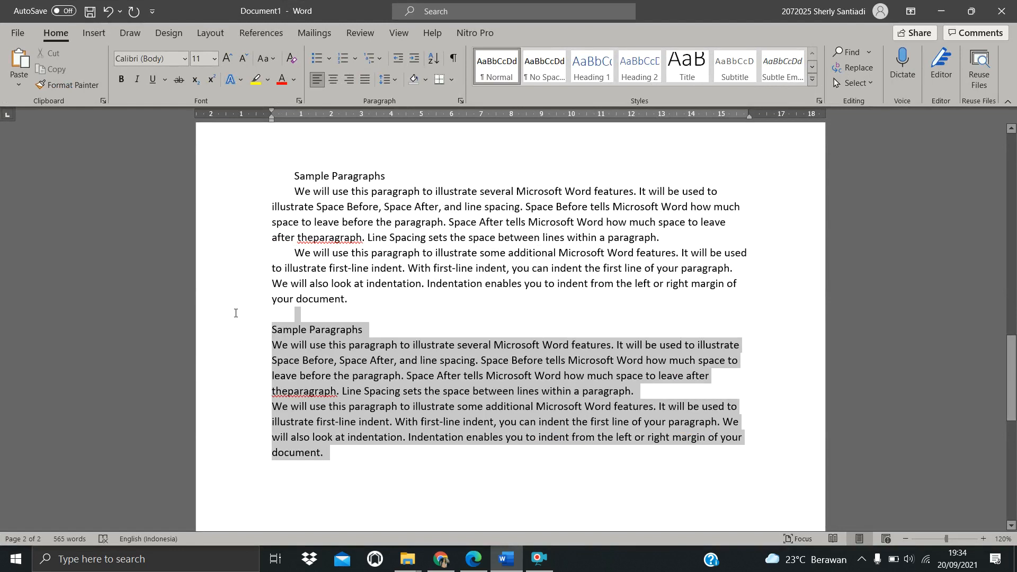
click(453, 58)
click(360, 329)
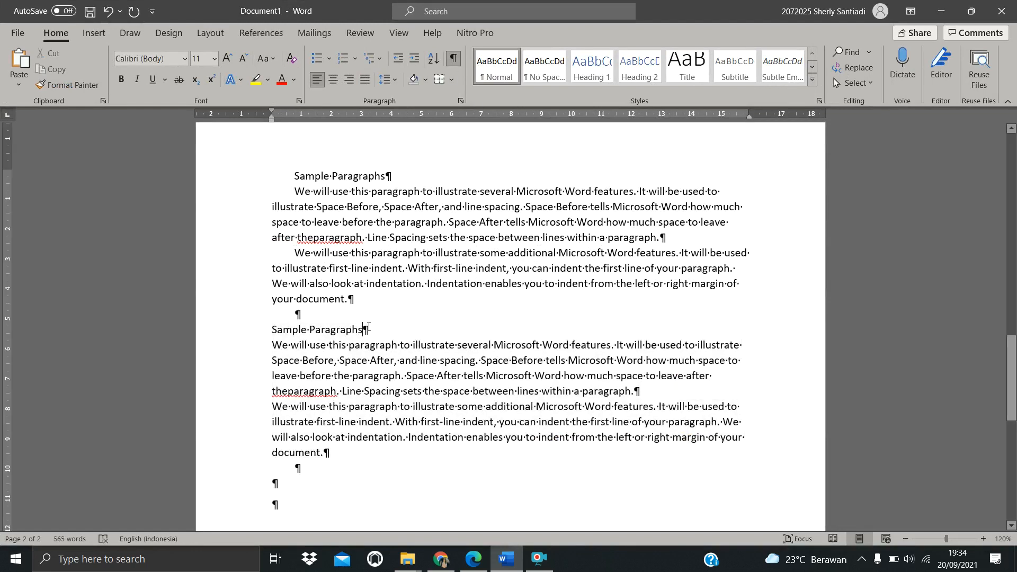
key(Right)
key(BackSpace)
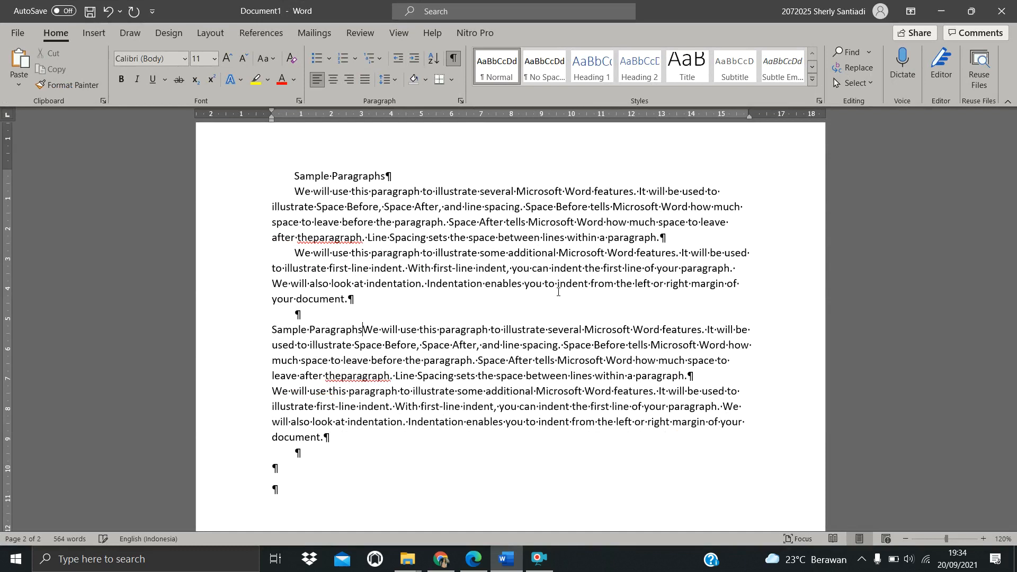
key(shift+Return)
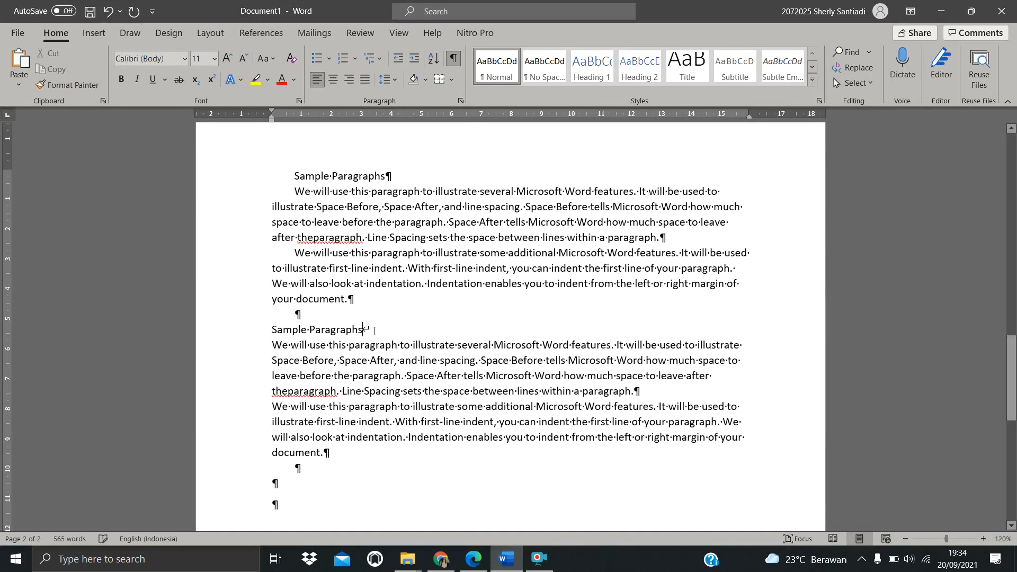
Hide the paragraph marks and give the whole lower copy a first-line indent of about 0.75 cm
scroll(371, 332, up, 1)
scroll(374, 331, down, 1)
drag(351, 451, 241, 327)
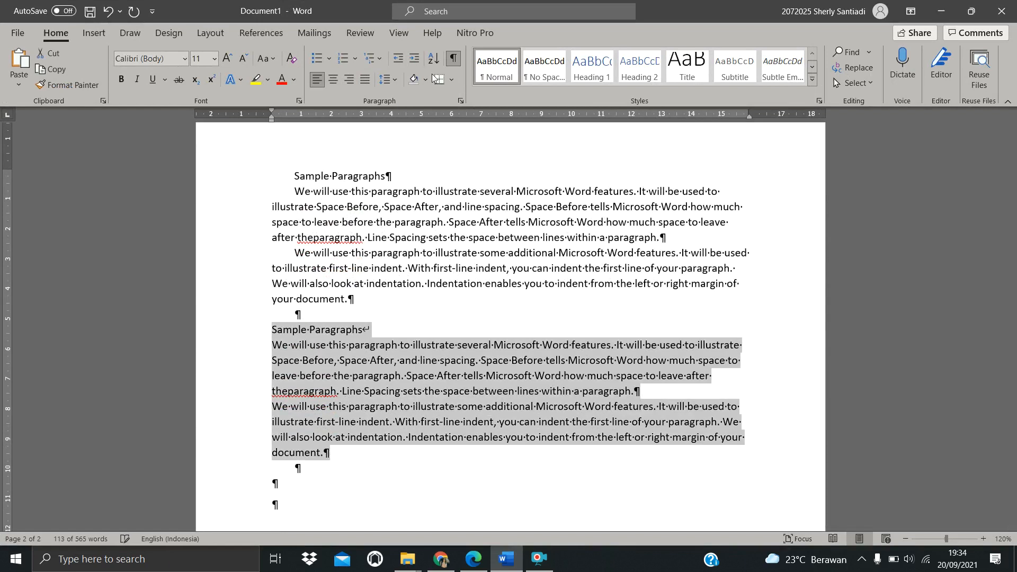
click(454, 59)
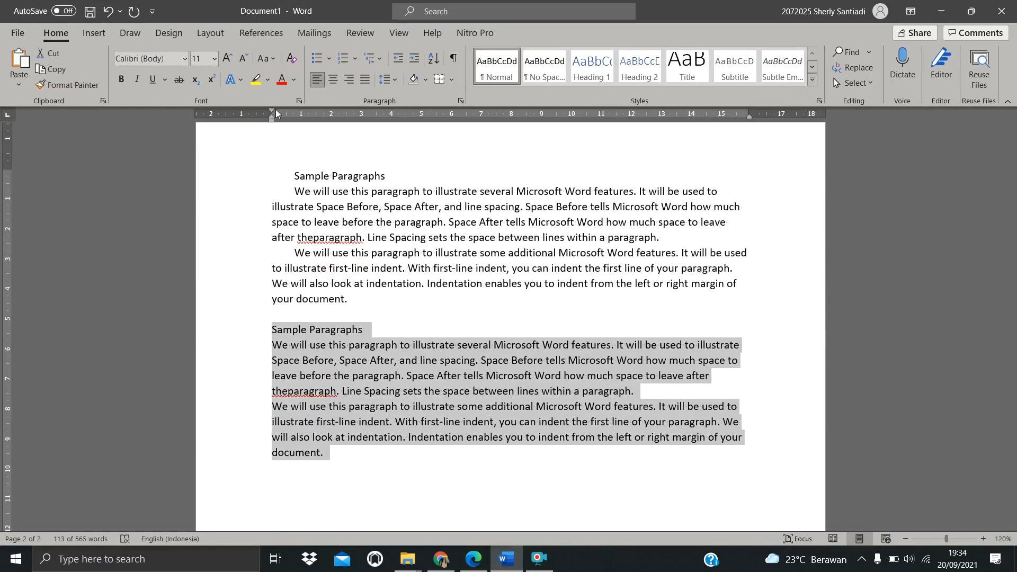
drag(272, 113, 295, 115)
click(390, 424)
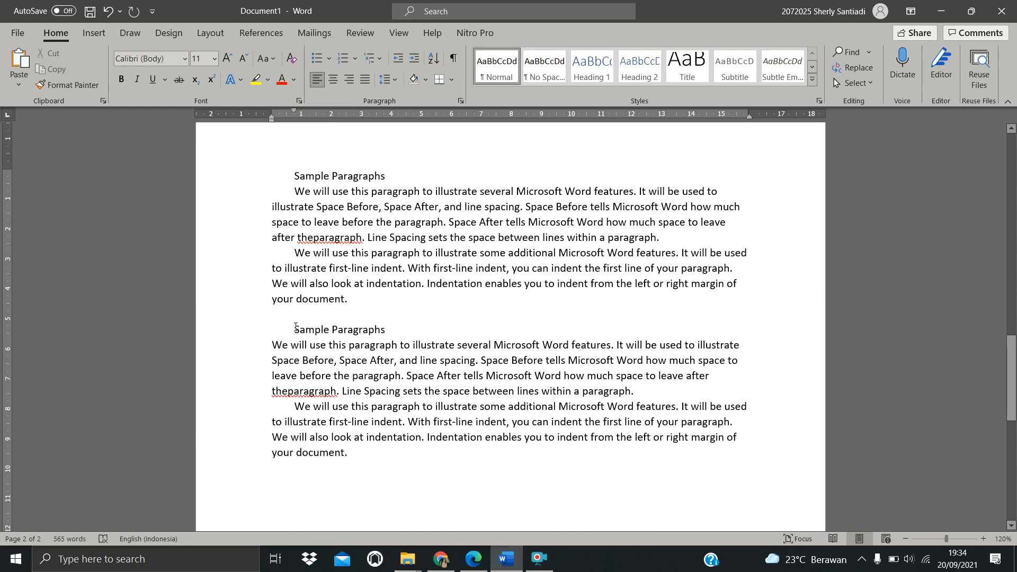
Examine how the line break after the heading affects the first-line indents of the two text blocks in the lower copy
drag(295, 328, 671, 386)
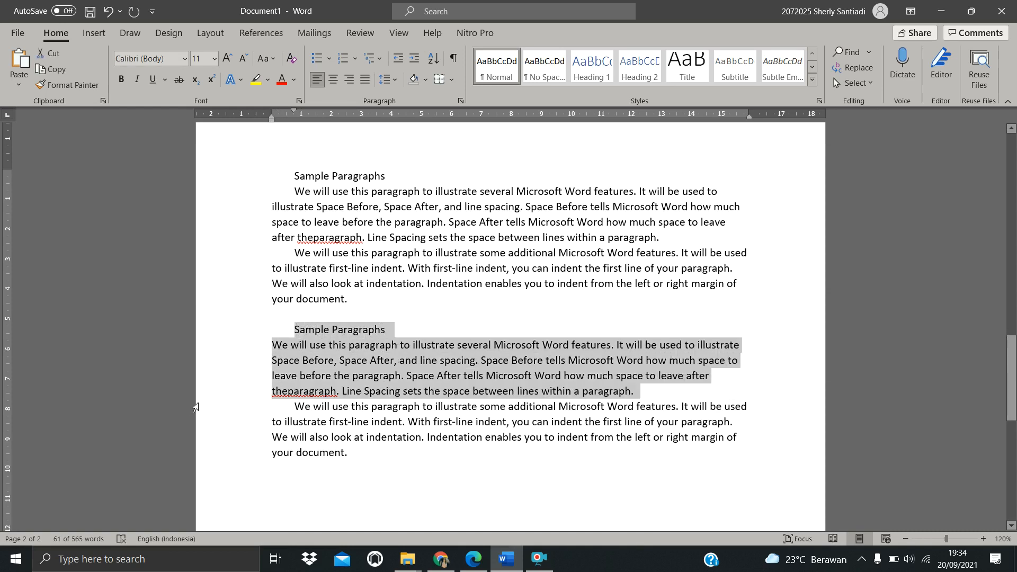
drag(296, 406, 363, 448)
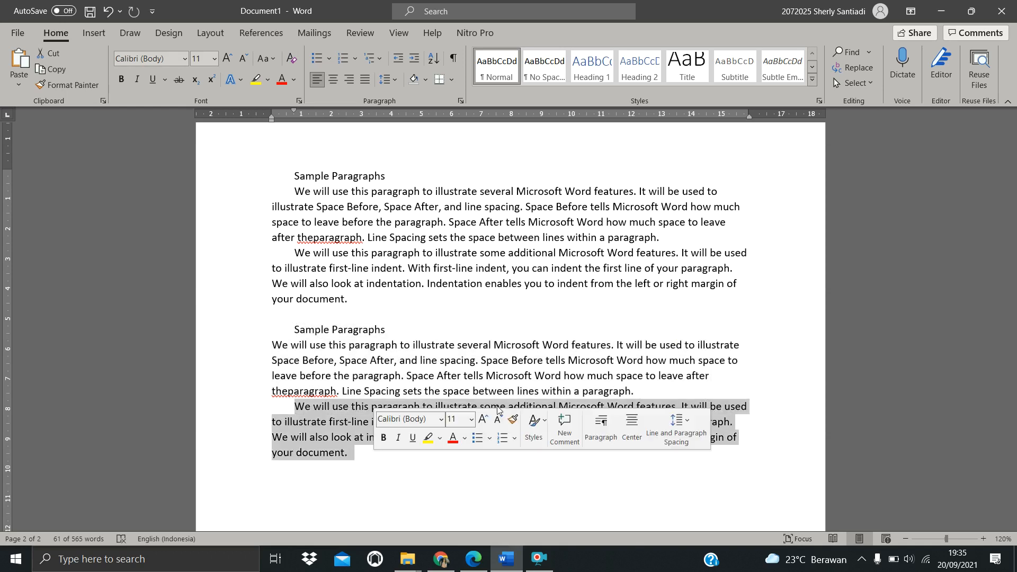
drag(649, 391, 282, 332)
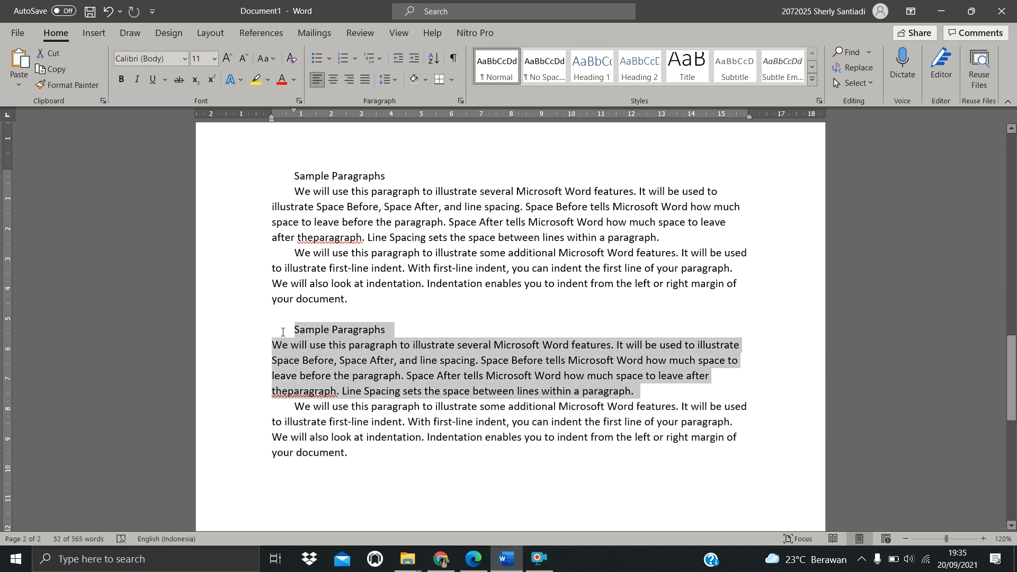
click(404, 449)
scroll(347, 399, up, 2)
scroll(307, 320, down, 2)
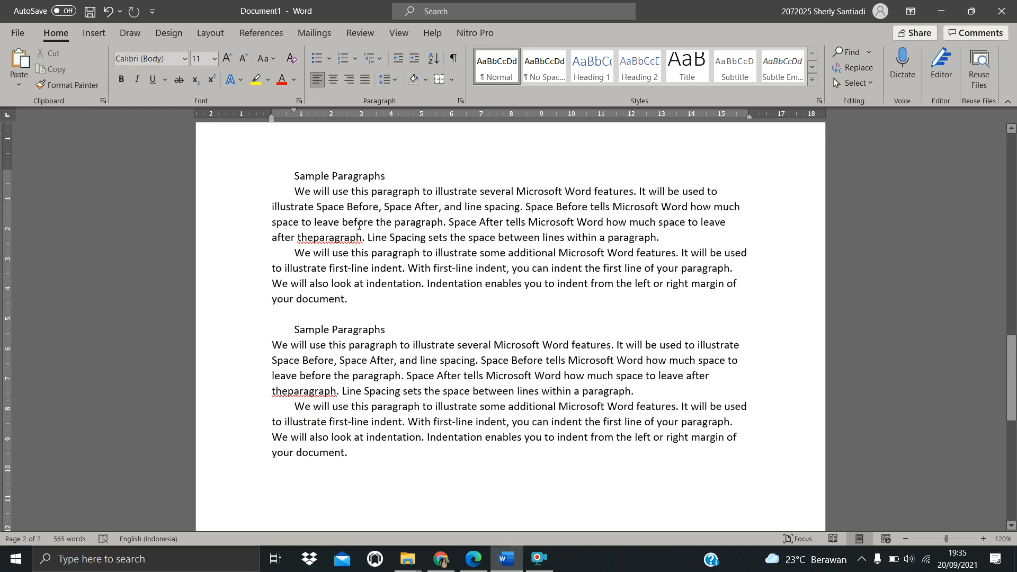
Examine the separately indented heading and paragraphs of the upper copy and compare them with the lower copy
drag(359, 295, 261, 252)
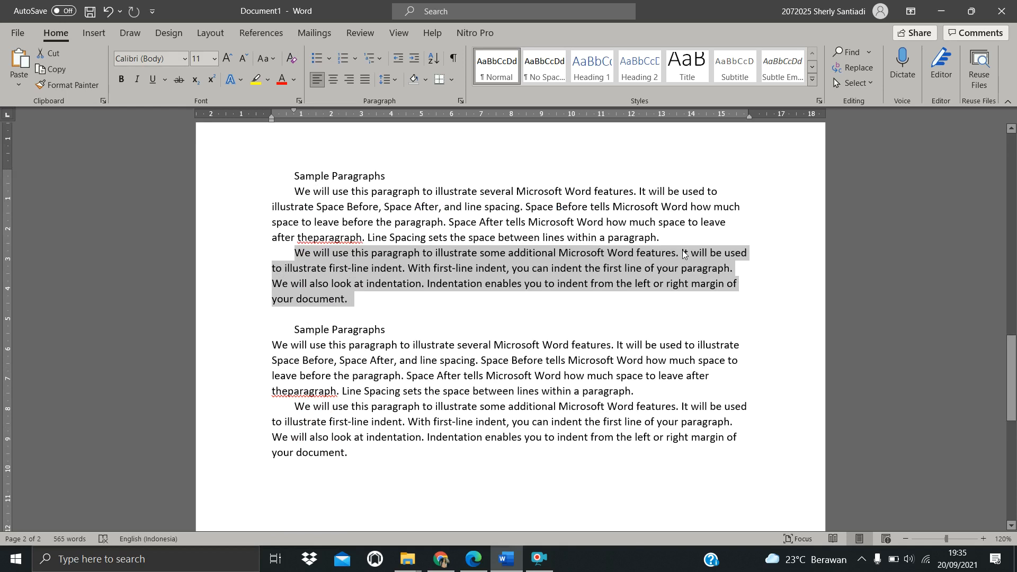
drag(662, 237, 295, 191)
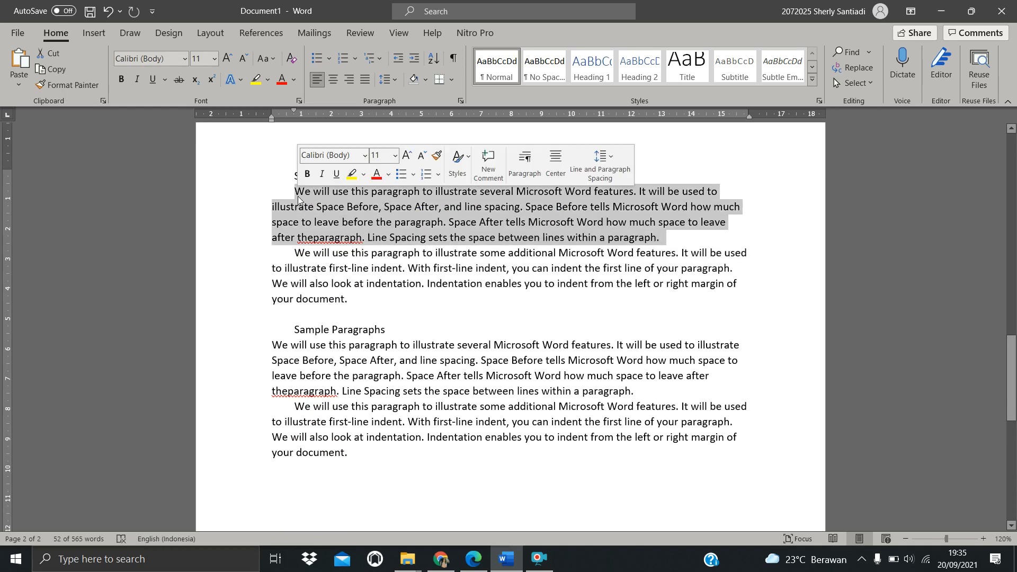
drag(394, 176, 299, 180)
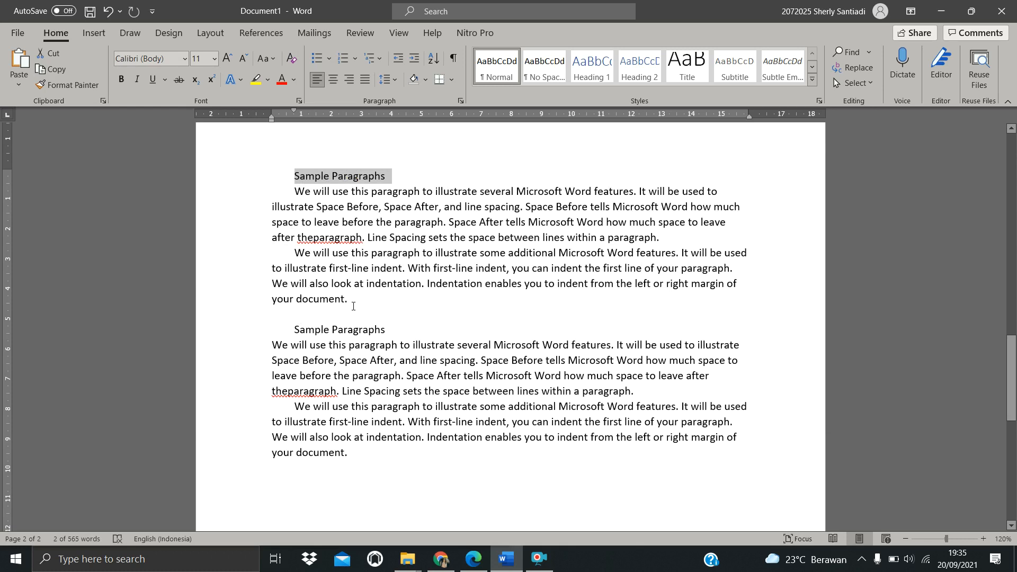
scroll(385, 375, down, 2)
scroll(545, 402, up, 2)
scroll(379, 377, down, 2)
scroll(384, 358, up, 2)
scroll(384, 358, up, 2)
scroll(349, 187, down, 1)
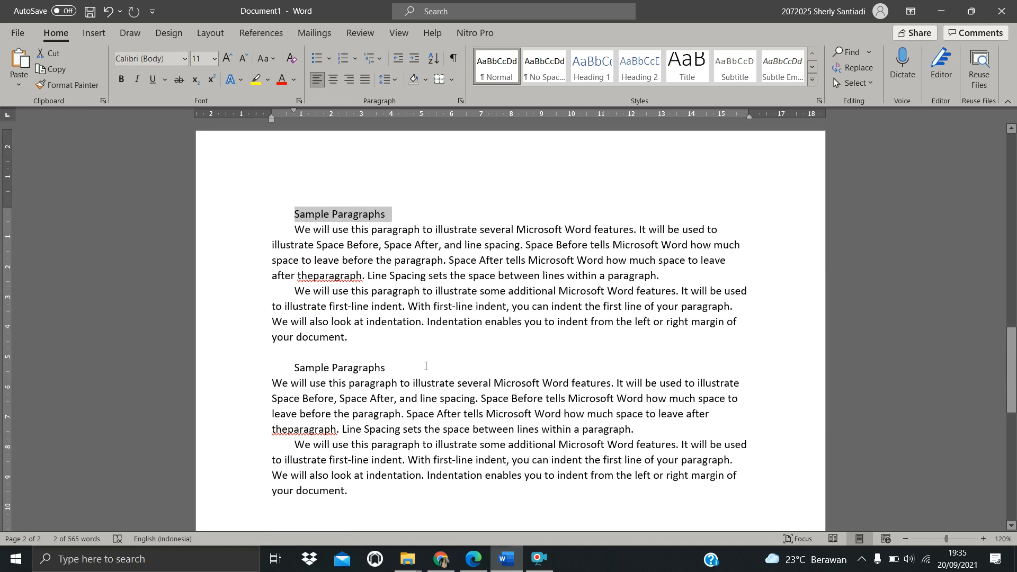
Undo the recent edits until the lower comparison copy on the second page is gone and one first-line-indented copy remains
click(385, 504)
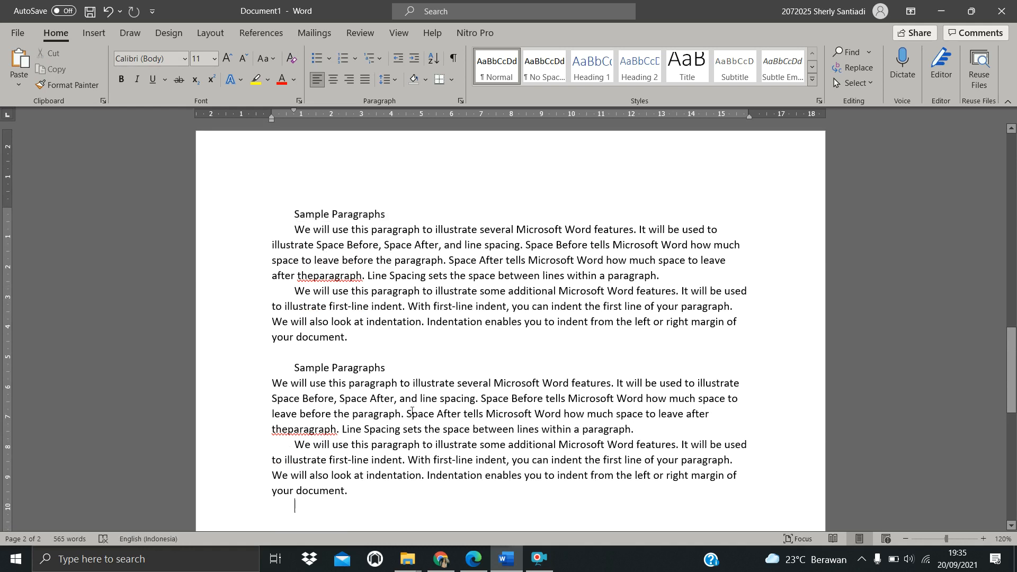
key(ctrl+z)
key(ctrl+z)
key(ctrl+z)
key(ctrl+z)
key(ctrl+z)
key(ctrl+z)
scroll(468, 377, up, 2)
scroll(468, 377, down, 6)
key(ctrl+z)
key(ctrl+z)
key(ctrl+z)
key(ctrl+z)
key(ctrl+z)
key(ctrl+z)
key(ctrl+z)
key(ctrl+z)
key(ctrl+z)
key(ctrl+z)
key(ctrl+z)
key(ctrl+z)
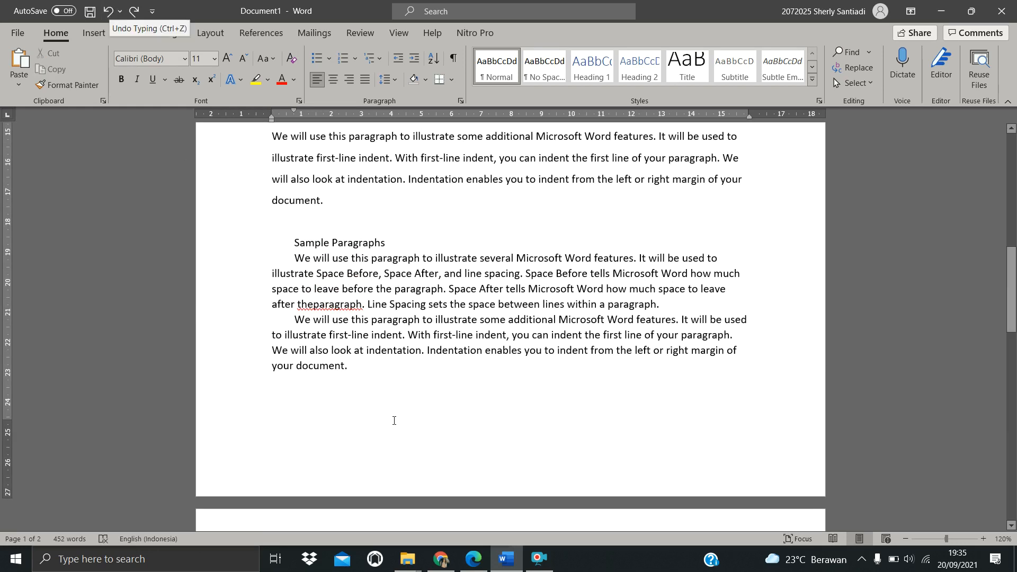
scroll(393, 420, down, 5)
scroll(394, 420, up, 3)
scroll(394, 420, up, 2)
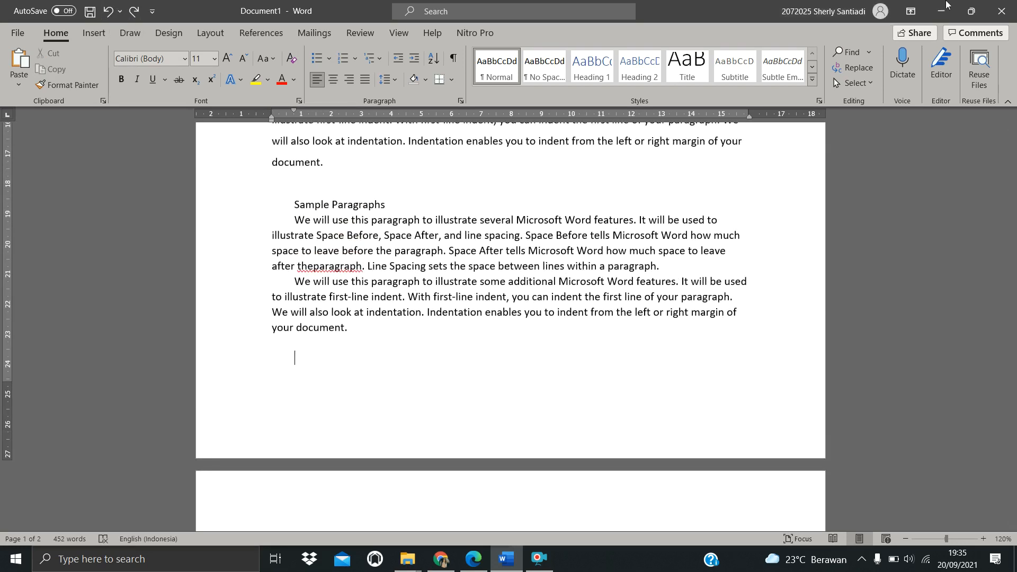
Restore the document window to a smaller size and place it side by side with the PDF exercise list
click(971, 6)
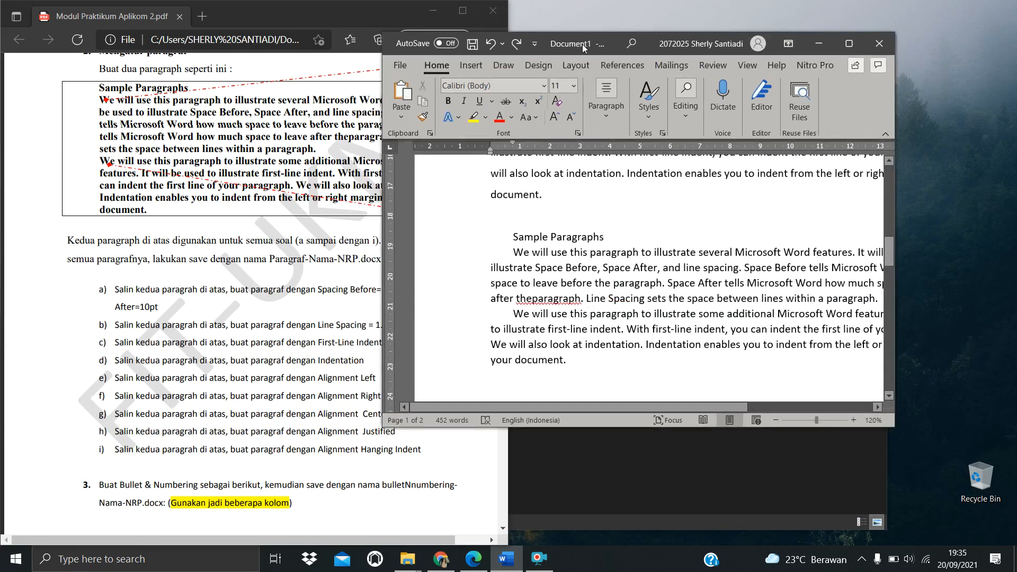
key(super+Right)
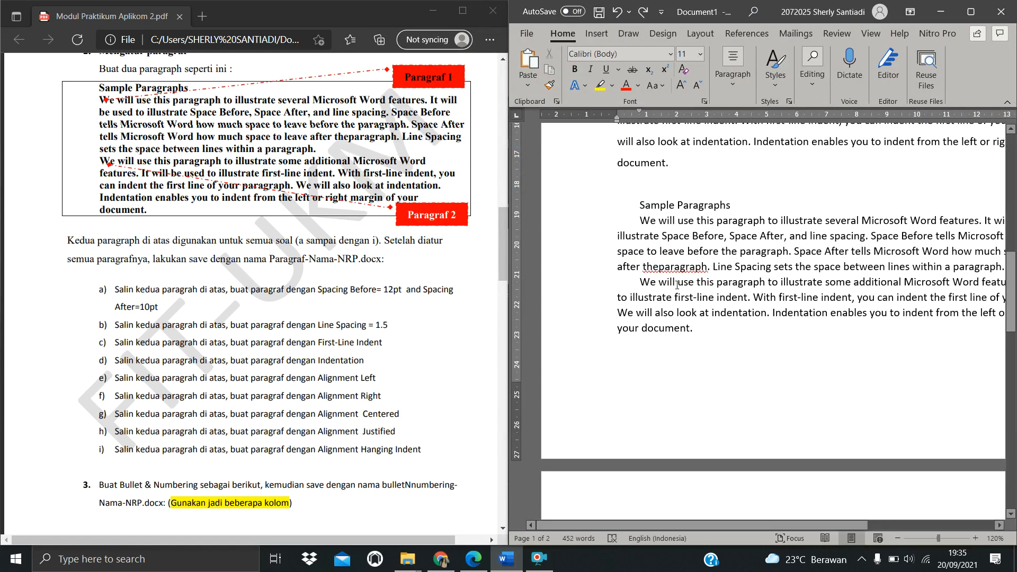
scroll(789, 226, down, 2)
scroll(773, 249, up, 6)
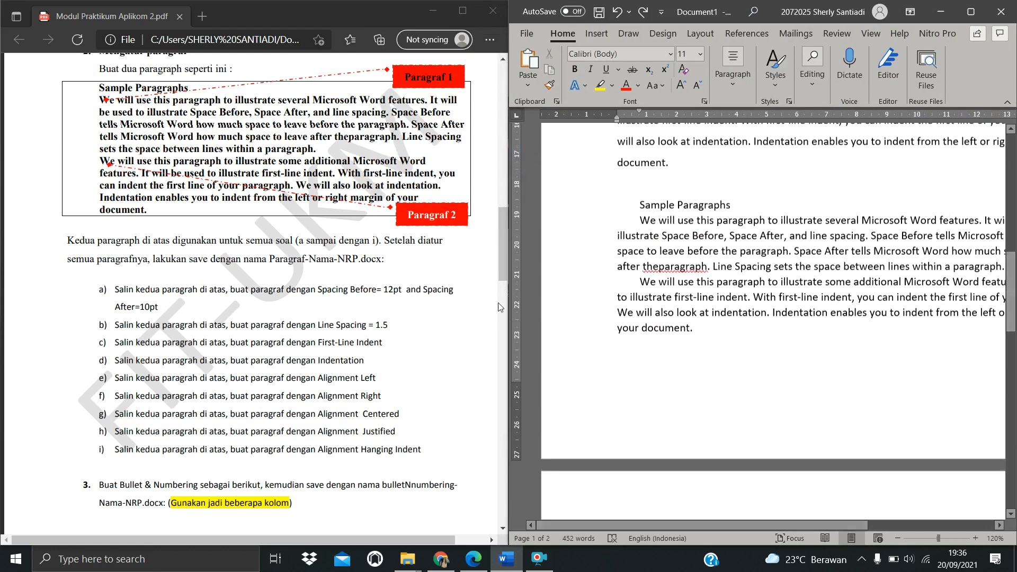
Copy the original unformatted Sample Paragraphs block from the document's start and paste it at the beginning of the second page
scroll(751, 280, up, 5)
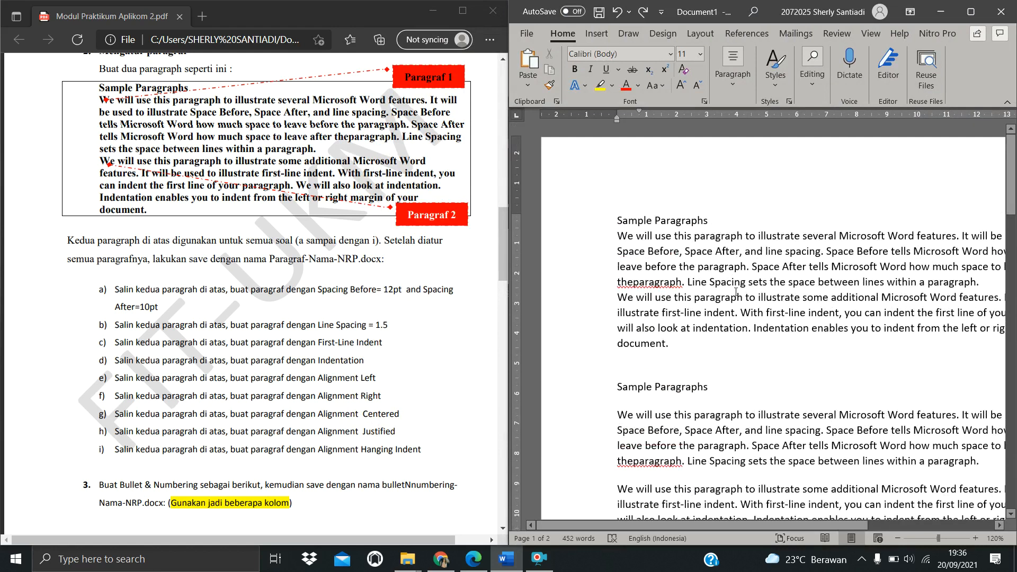
drag(673, 339, 604, 220)
key(ctrl+c)
scroll(688, 275, down, 10)
scroll(687, 275, down, 5)
click(617, 295)
key(ctrl+v)
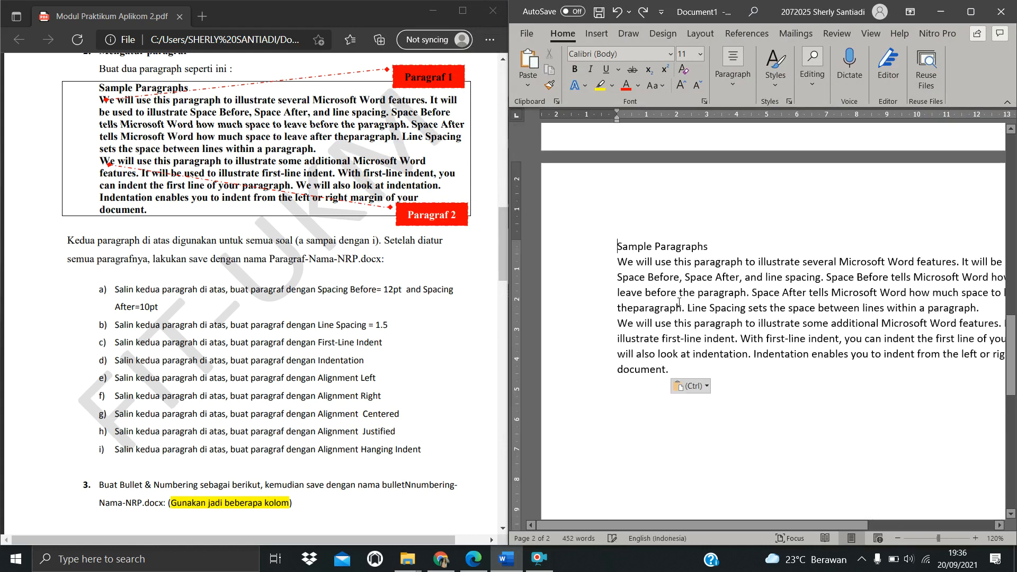
Maximize the document window and try a left indentation of 0.1 cm in the paragraph settings of the pasted copy
click(972, 12)
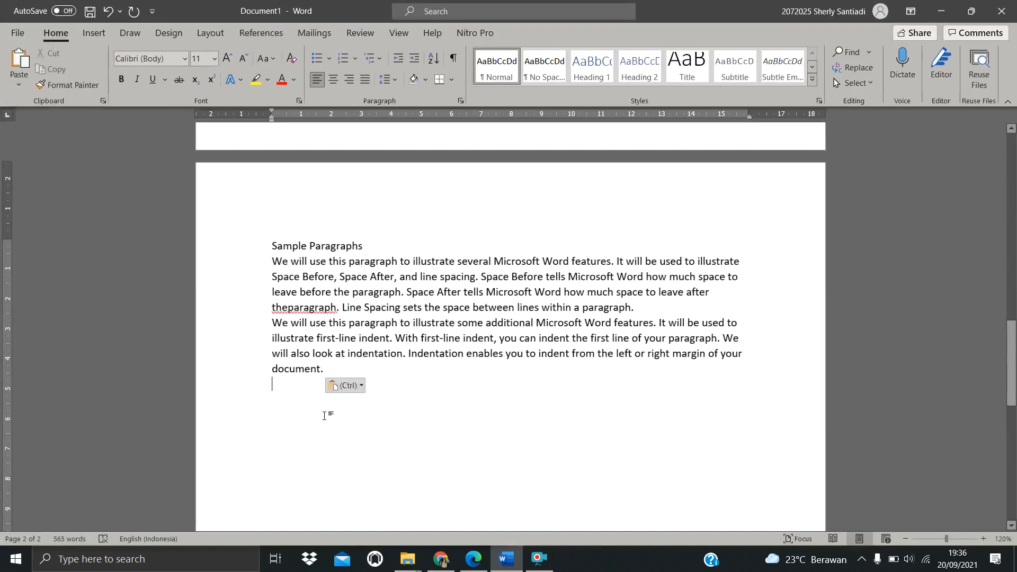
drag(344, 367, 232, 236)
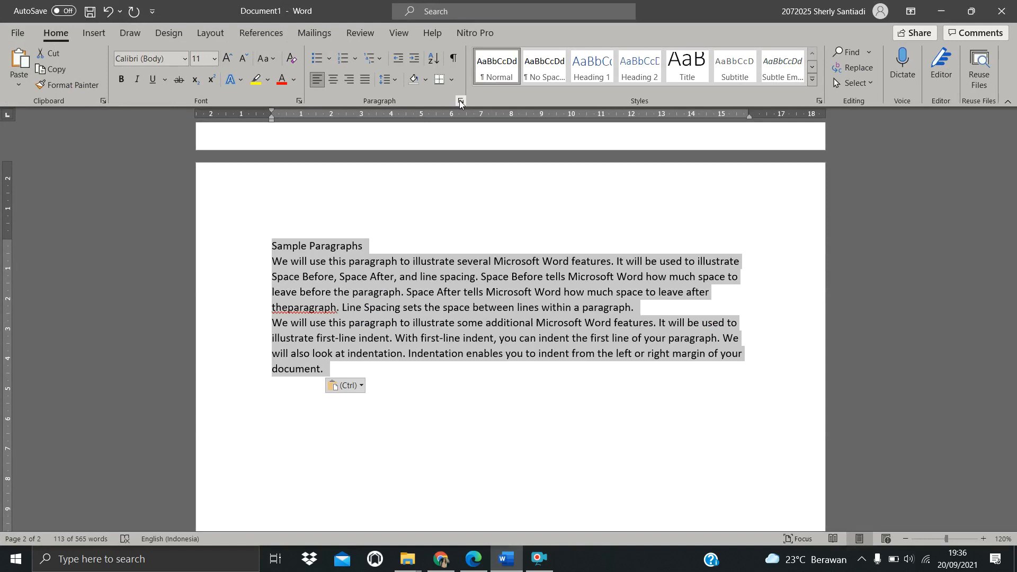
click(460, 100)
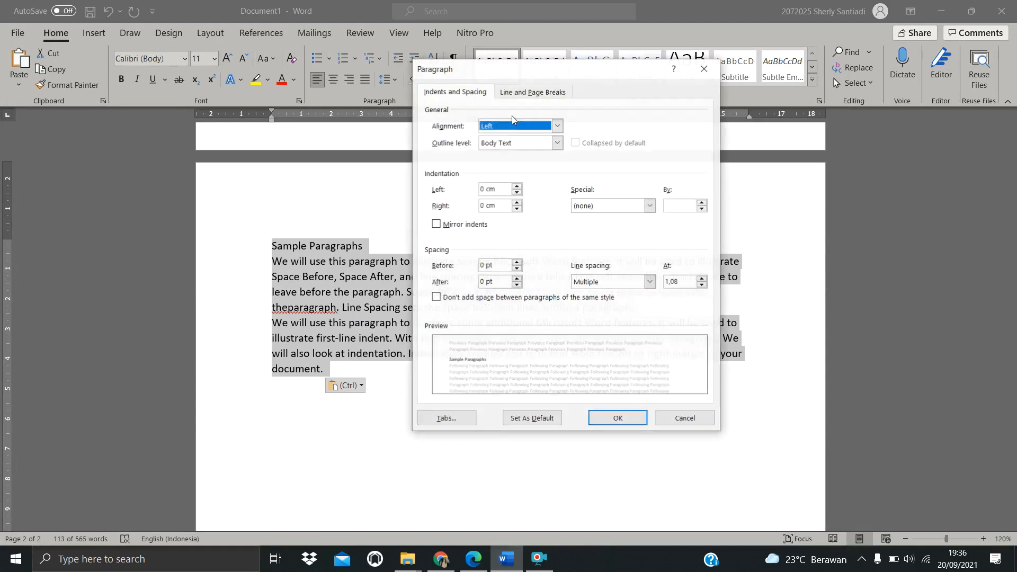
click(516, 187)
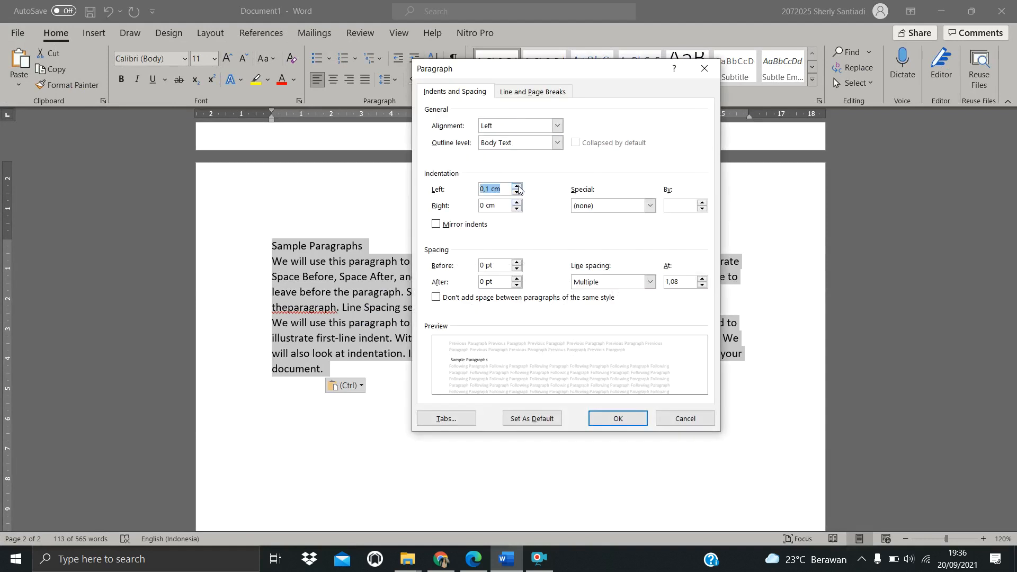
click(517, 192)
click(516, 193)
click(704, 69)
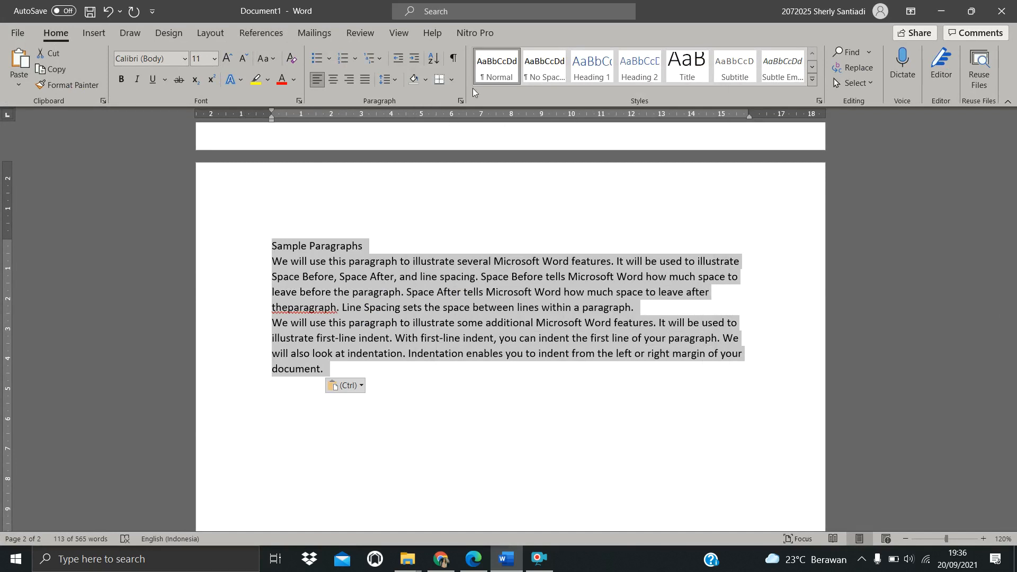
Examine the left, right and special indentation options in the pasted copy's paragraph settings
click(459, 100)
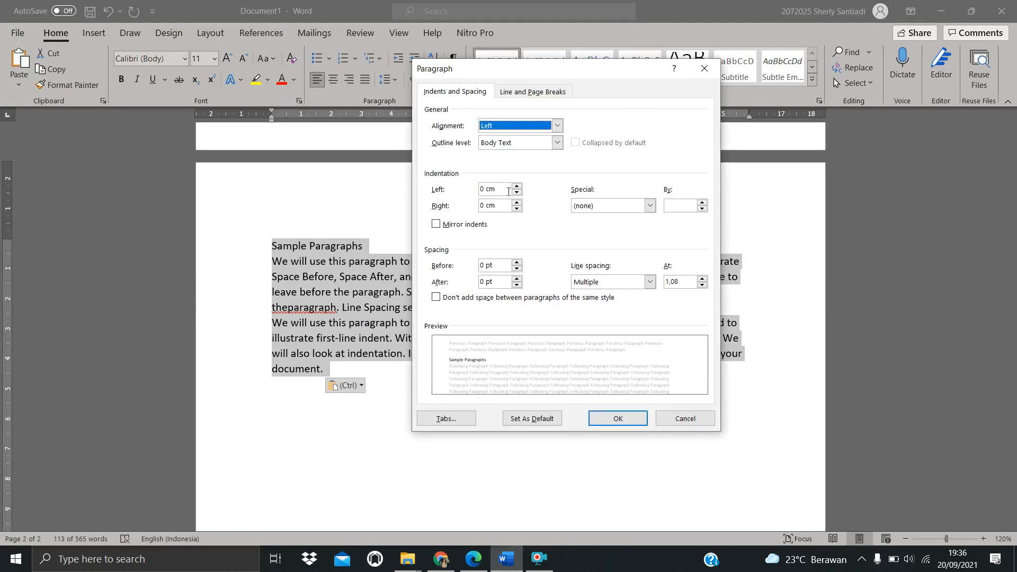
click(589, 207)
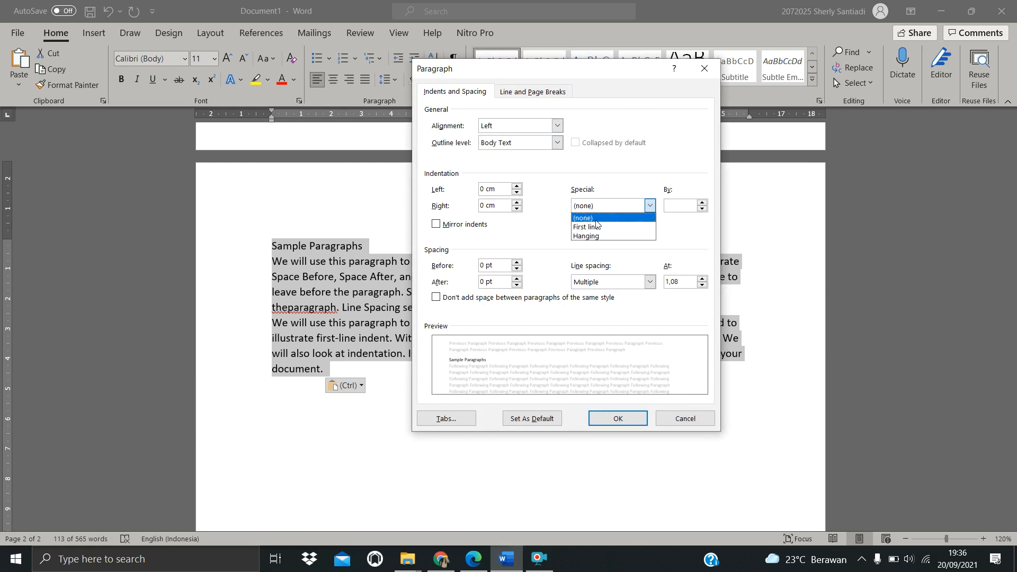
click(595, 170)
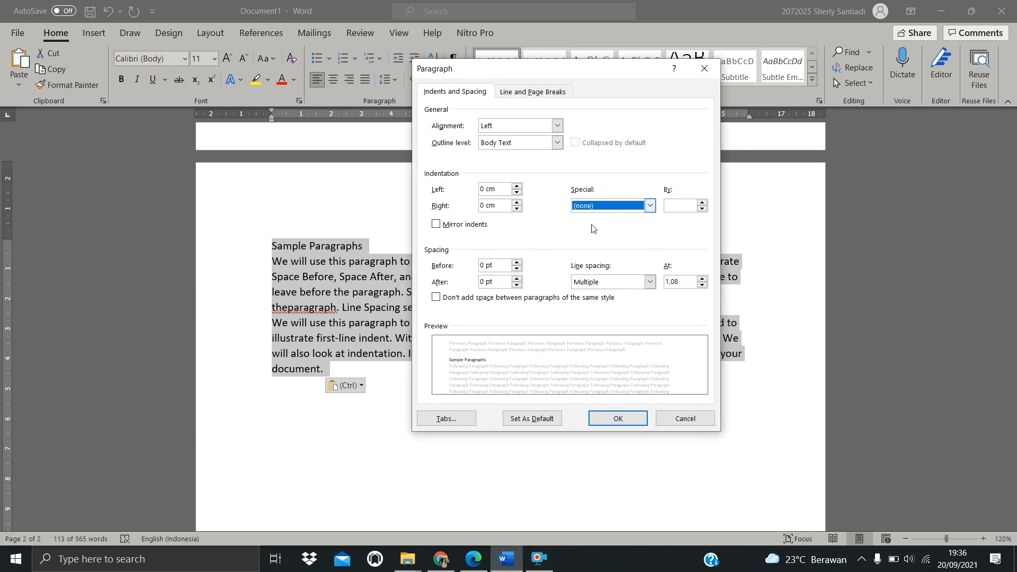
click(704, 61)
scroll(682, 245, up, 4)
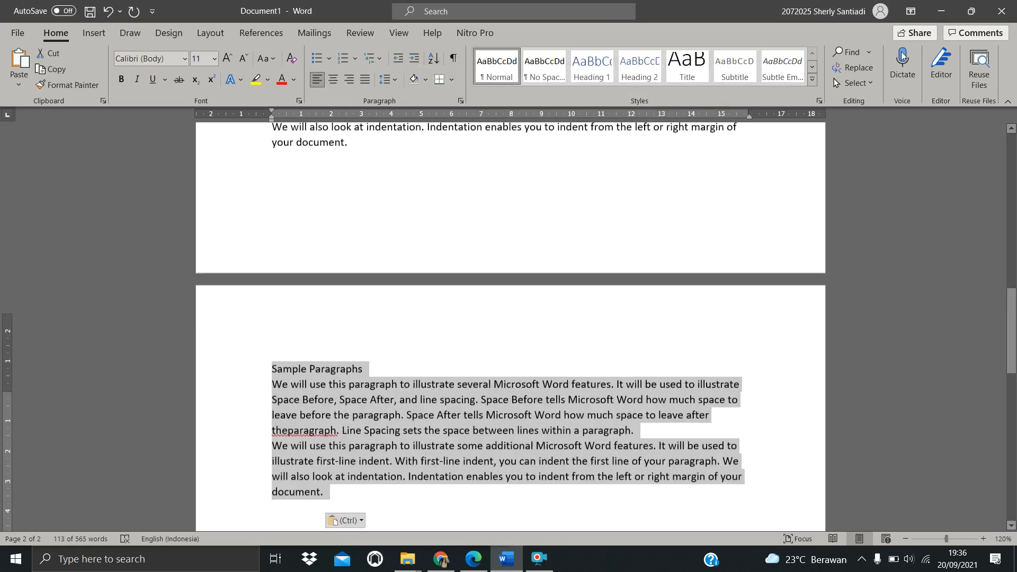
Put the document beside the PDF again and highlight exercise items e to i, from Alignment Left to Alignment Hanging Indent
click(971, 10)
drag(595, 48, 1015, 131)
scroll(383, 234, down, 4)
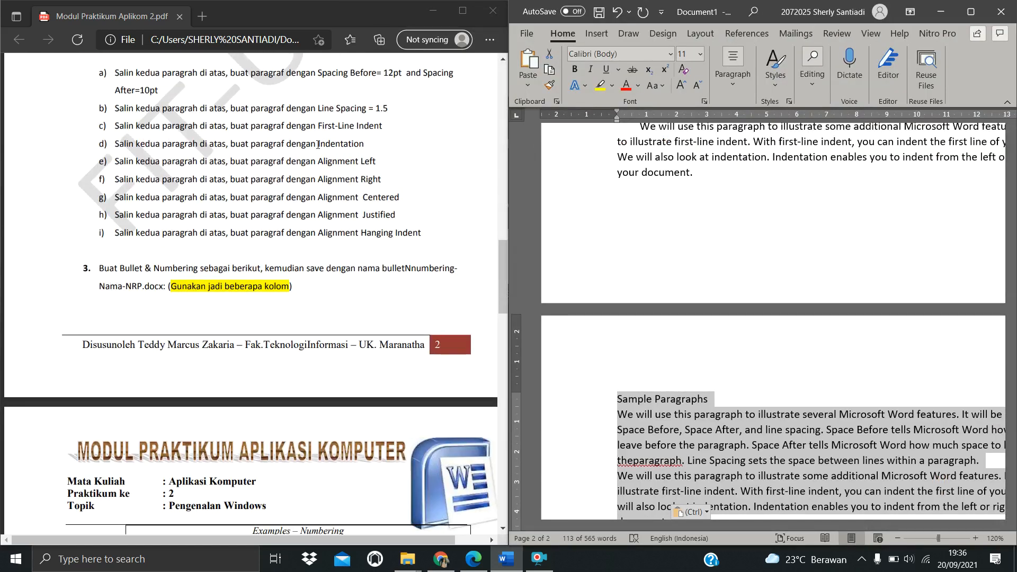
drag(318, 161, 422, 233)
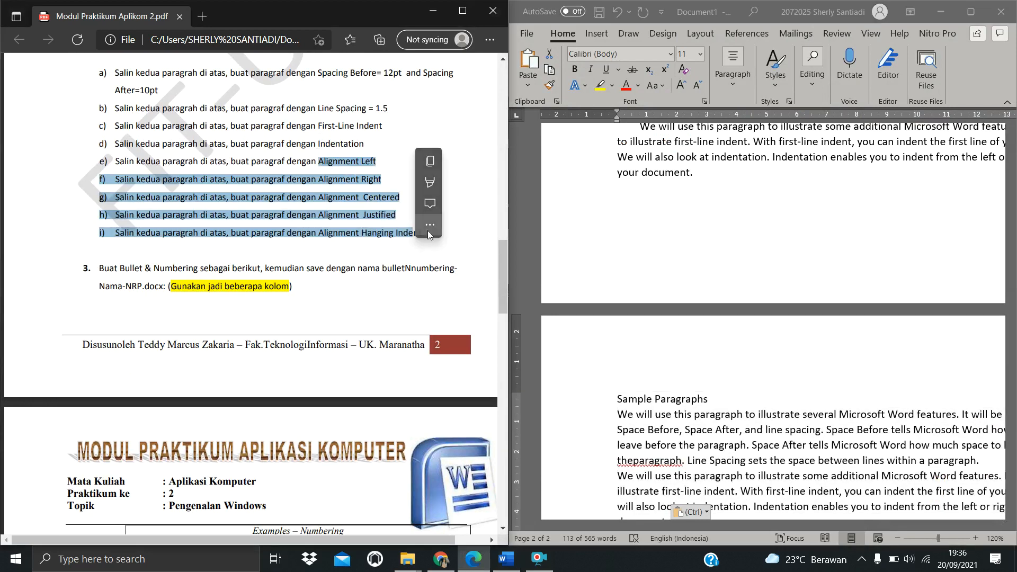
Maximize the document window, reselect the whole second-page copy and review its paragraph alignment settings
click(970, 11)
scroll(498, 186, down, 5)
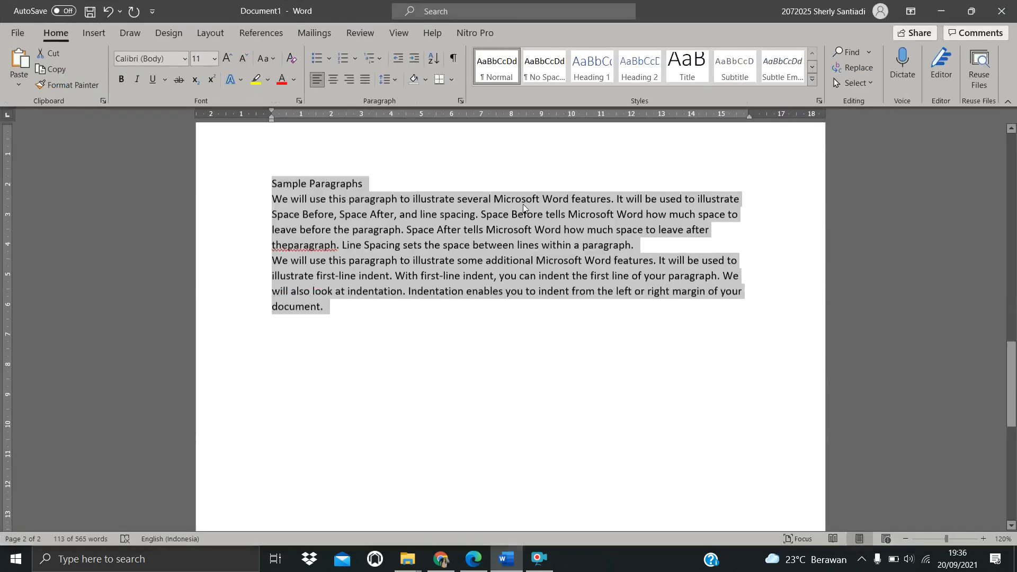
scroll(393, 286, up, 4)
key(ctrl)
key(ctrl)
click(426, 396)
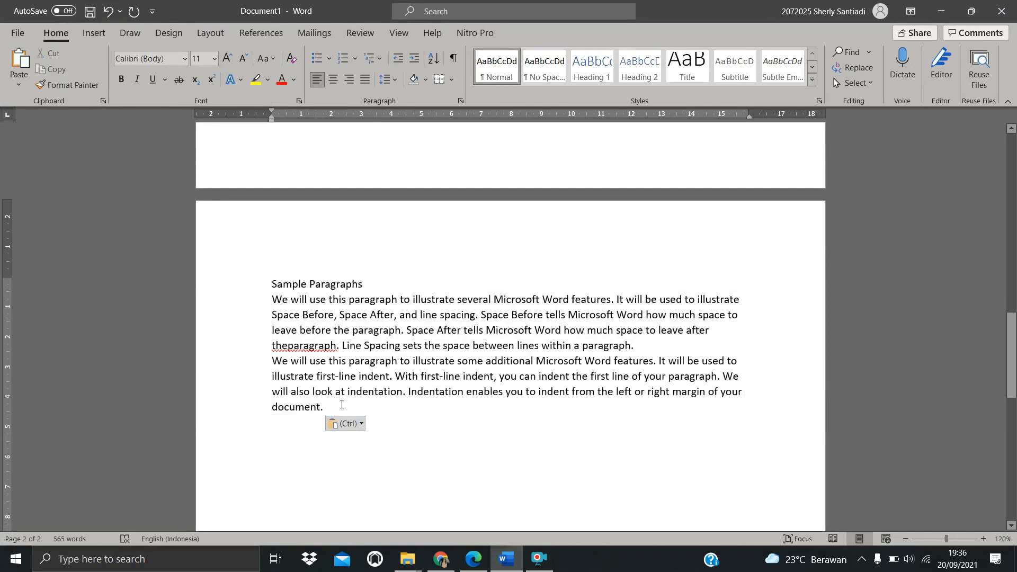
drag(339, 407, 245, 279)
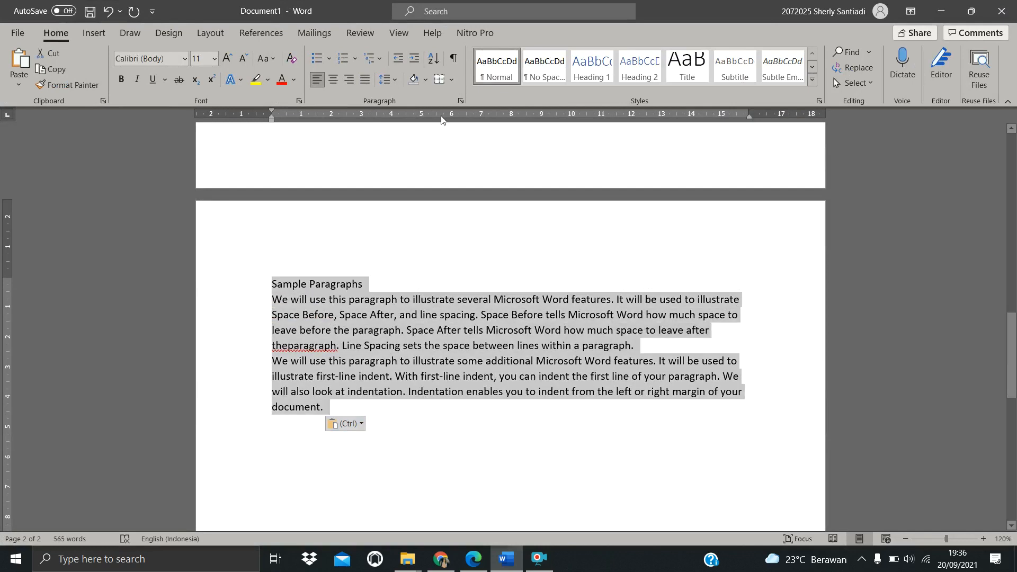
click(460, 102)
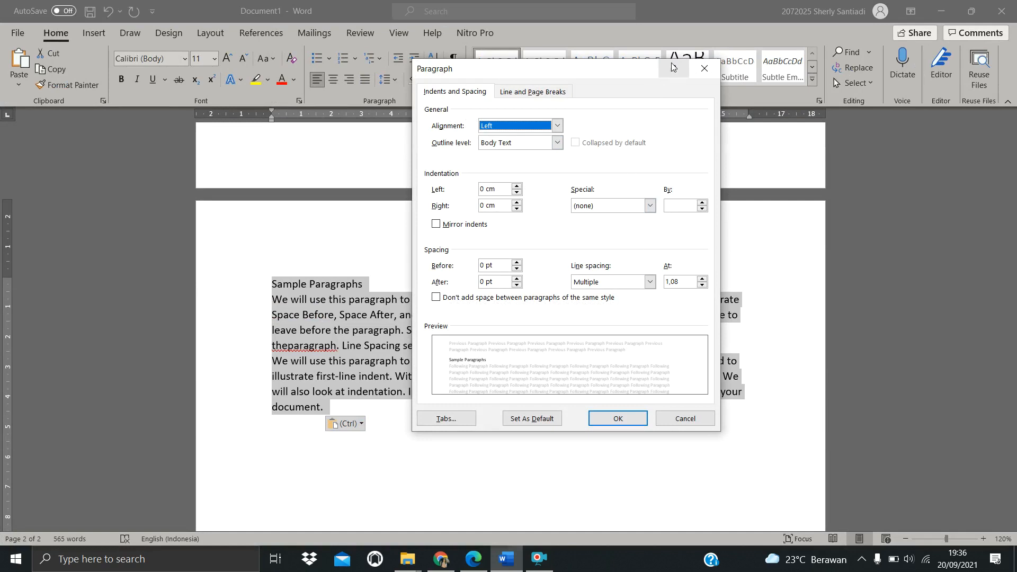
click(701, 68)
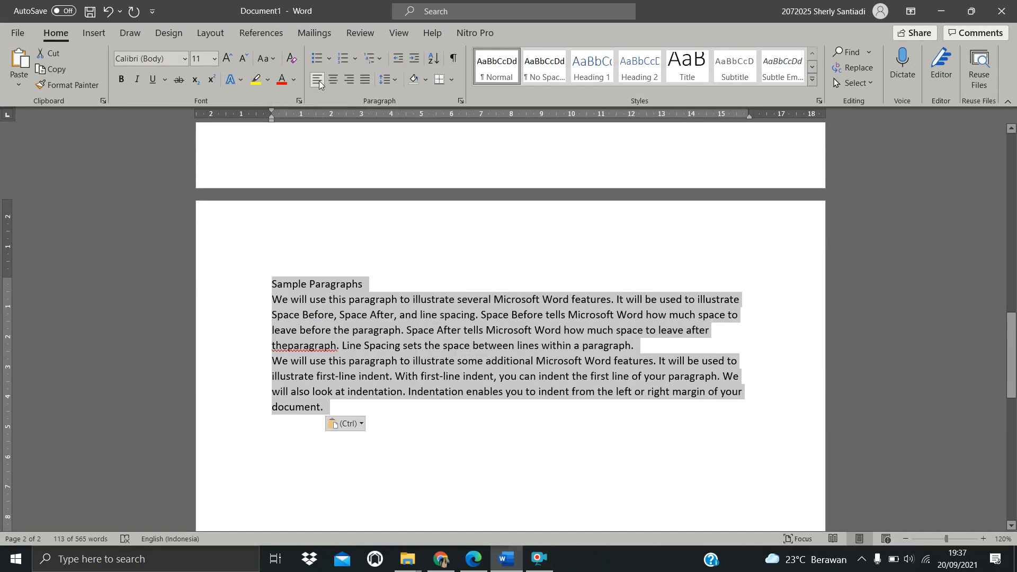
Center the selected copy and, with the document beside the PDF, check its paragraph options and settings
click(333, 80)
click(961, 15)
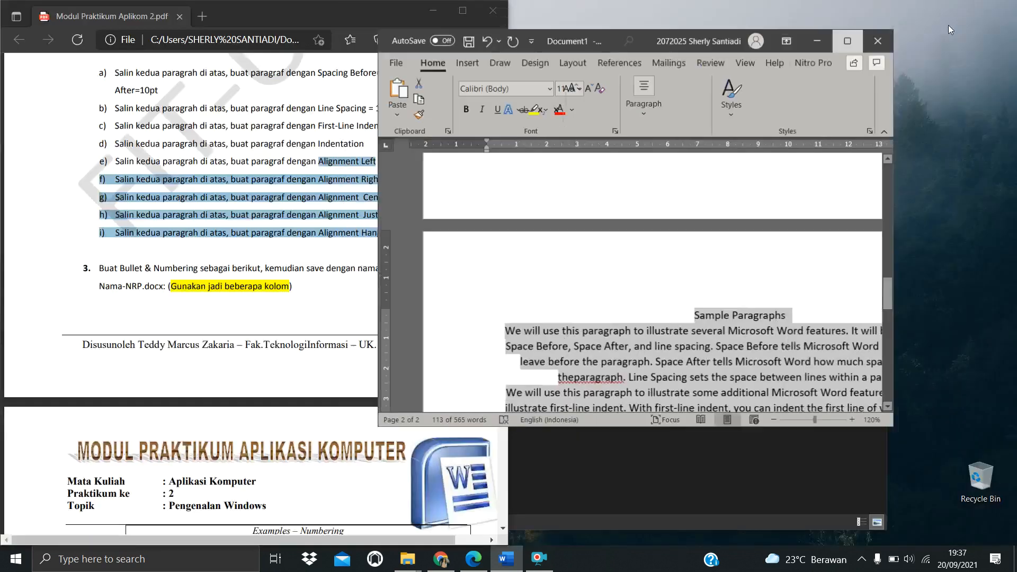
drag(623, 49, 1016, 92)
click(742, 89)
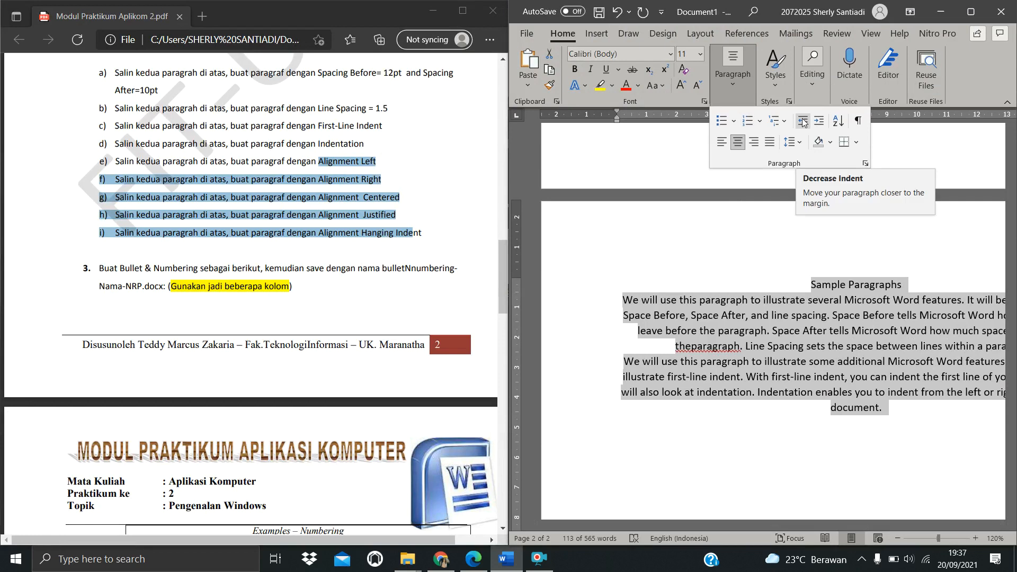
click(788, 143)
click(788, 143)
click(865, 164)
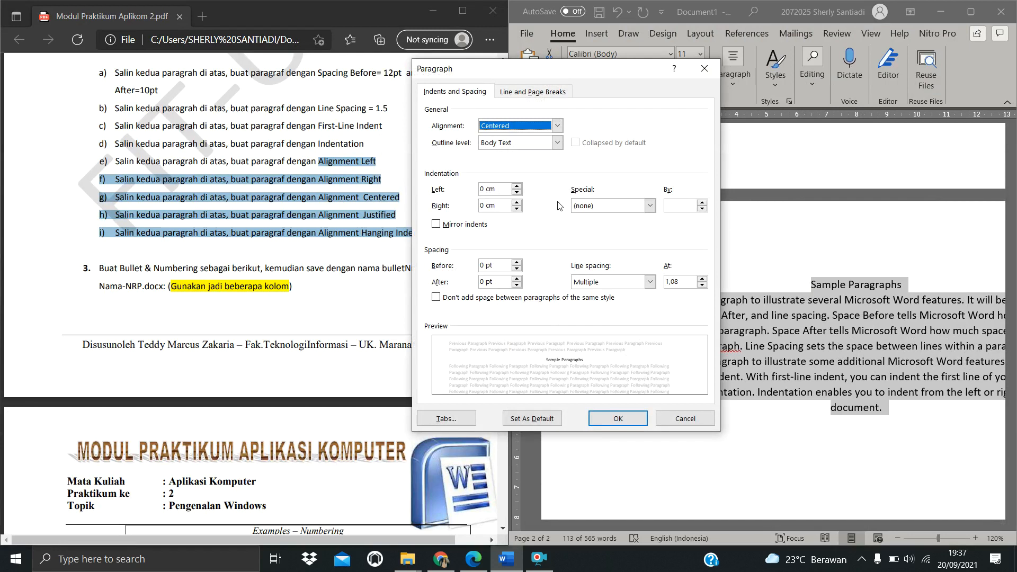
click(704, 68)
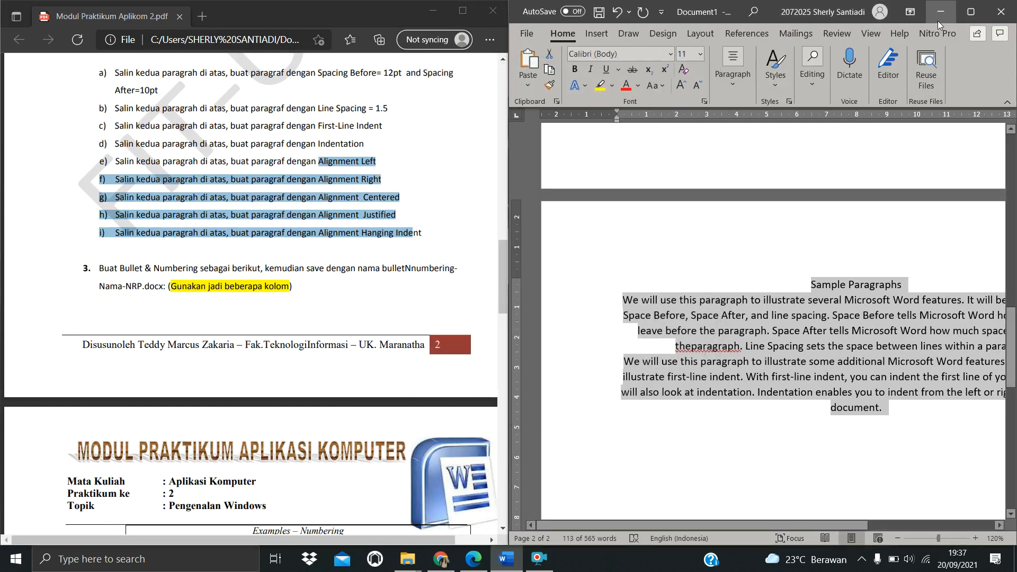
Maximize the document and demonstrate left, centered and right alignment on the selected copy, finishing with justified alignment
click(971, 12)
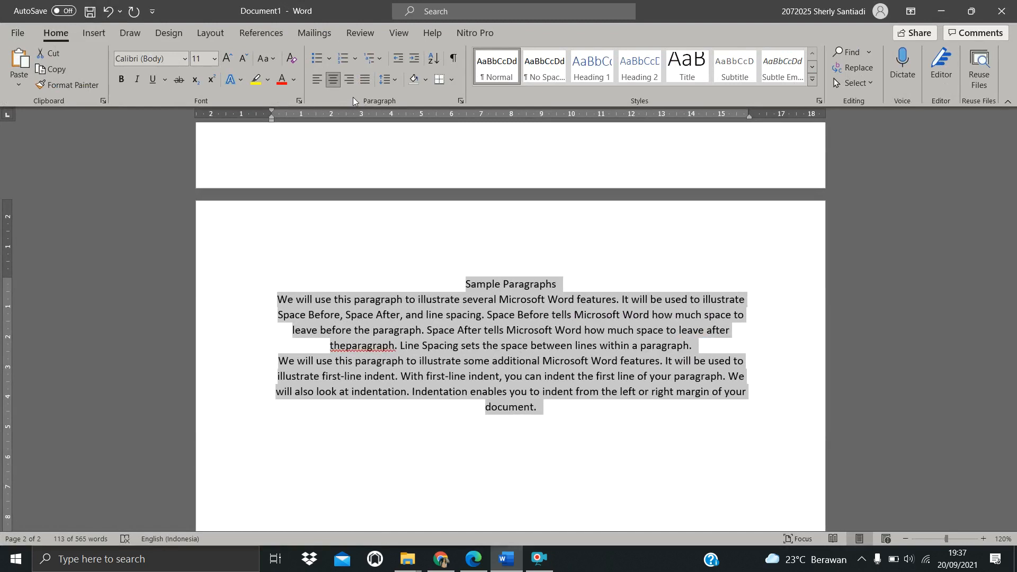
click(317, 80)
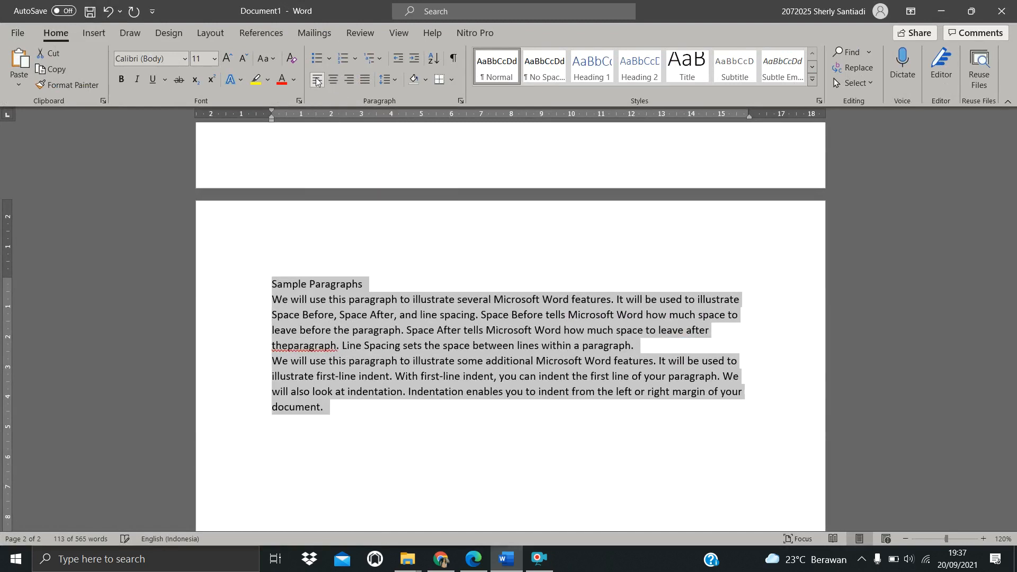
click(331, 79)
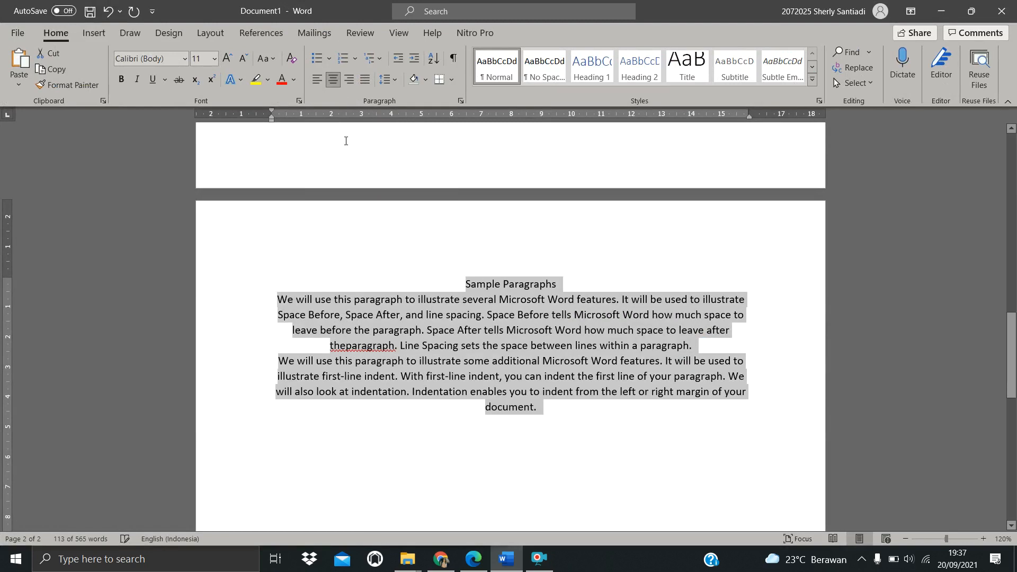
click(350, 80)
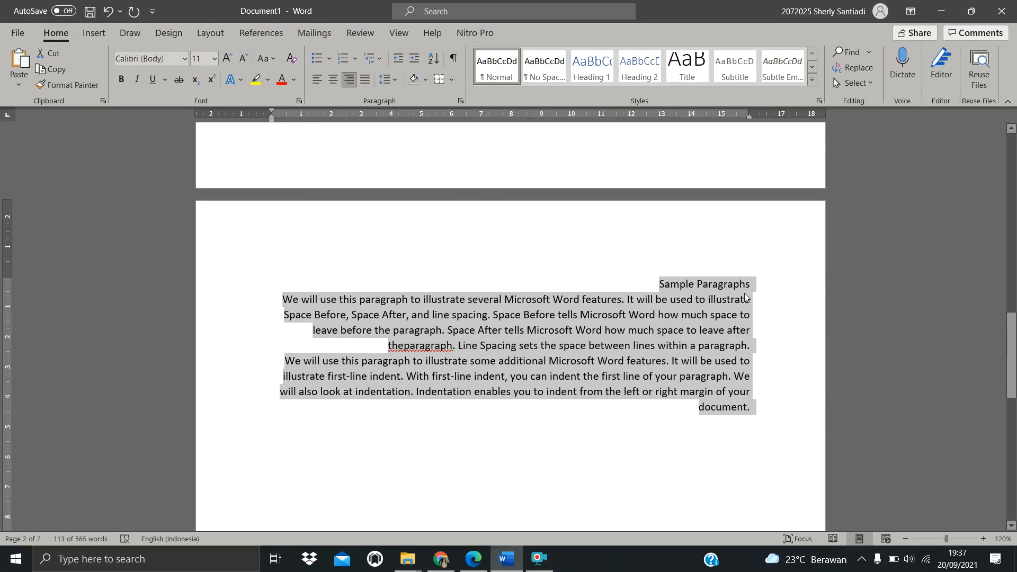
click(332, 79)
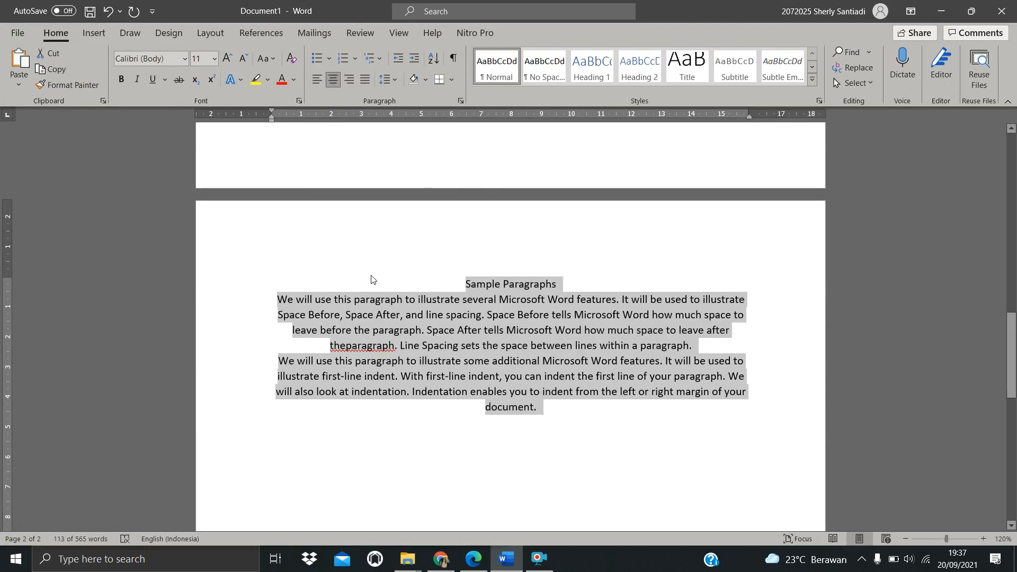
click(317, 80)
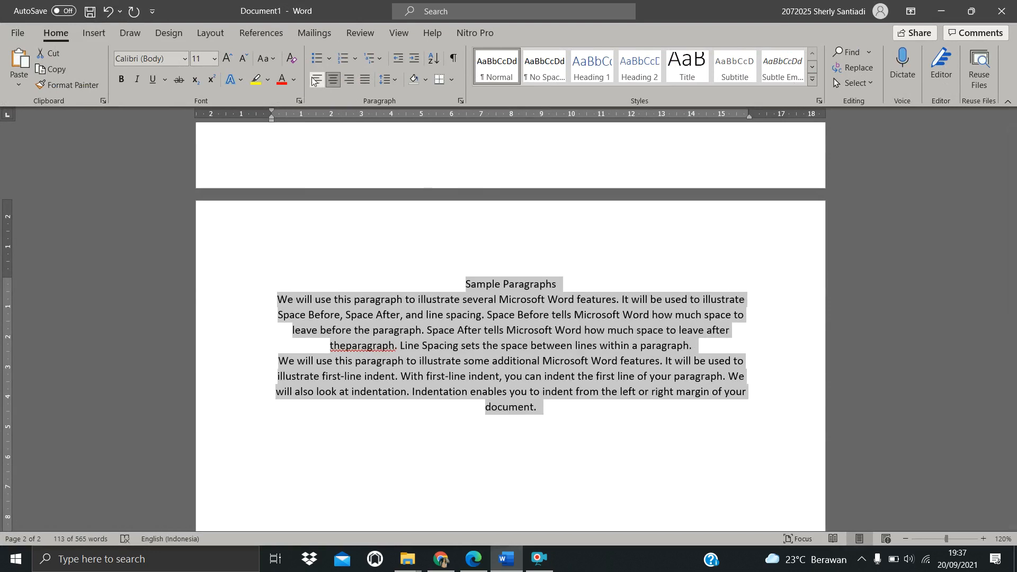
click(364, 81)
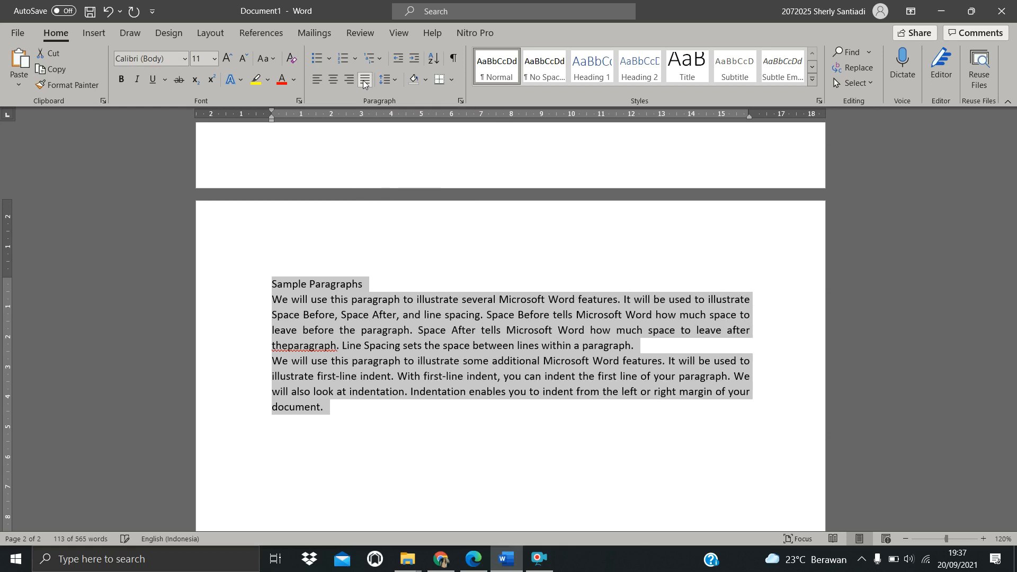
Try centering only the heading of the justified second-page copy, and undo that alignment change
scroll(757, 320, up, 5)
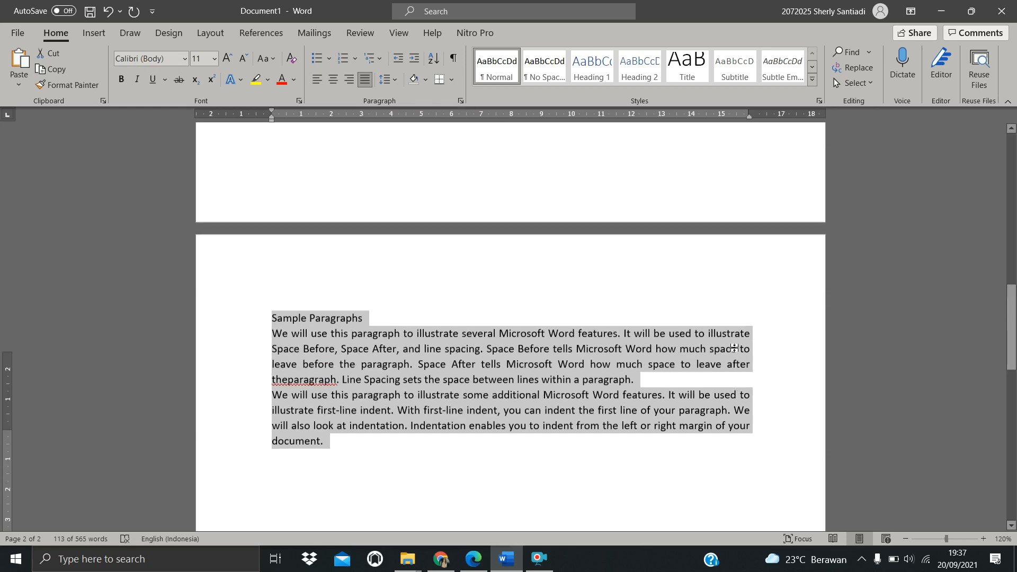
scroll(735, 348, down, 5)
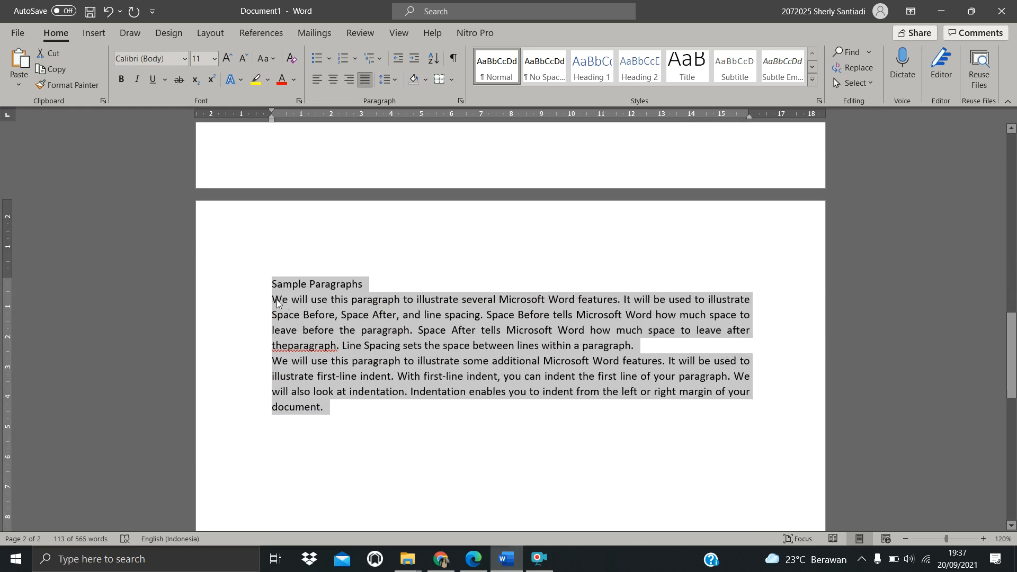
scroll(761, 306, up, 9)
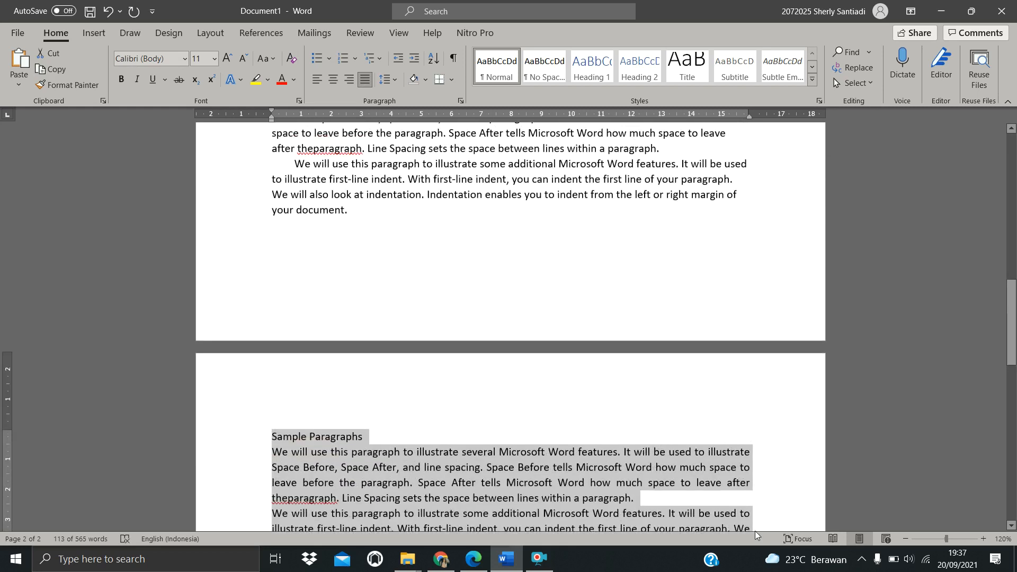
scroll(750, 374, up, 1)
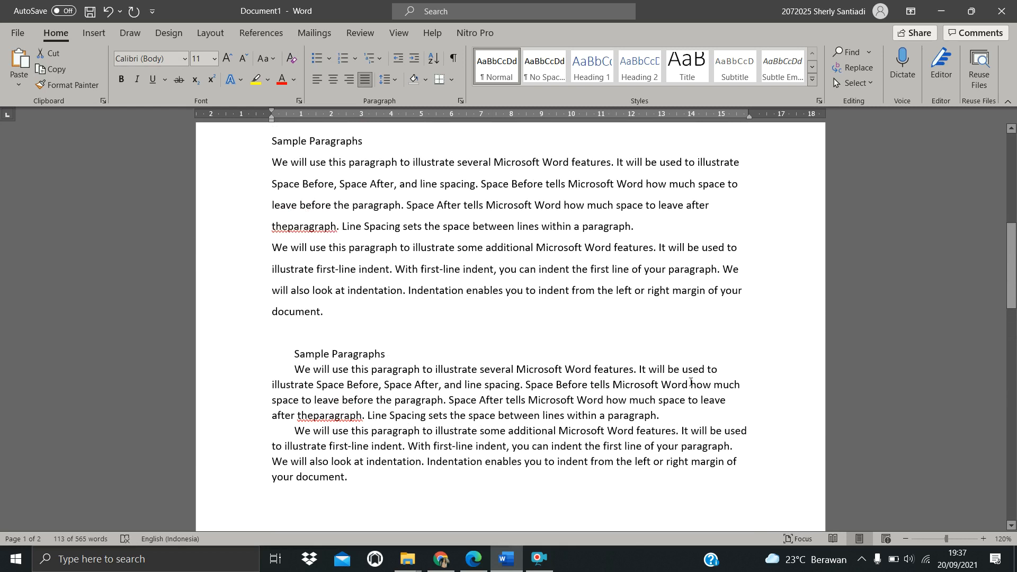
scroll(736, 390, down, 6)
click(410, 406)
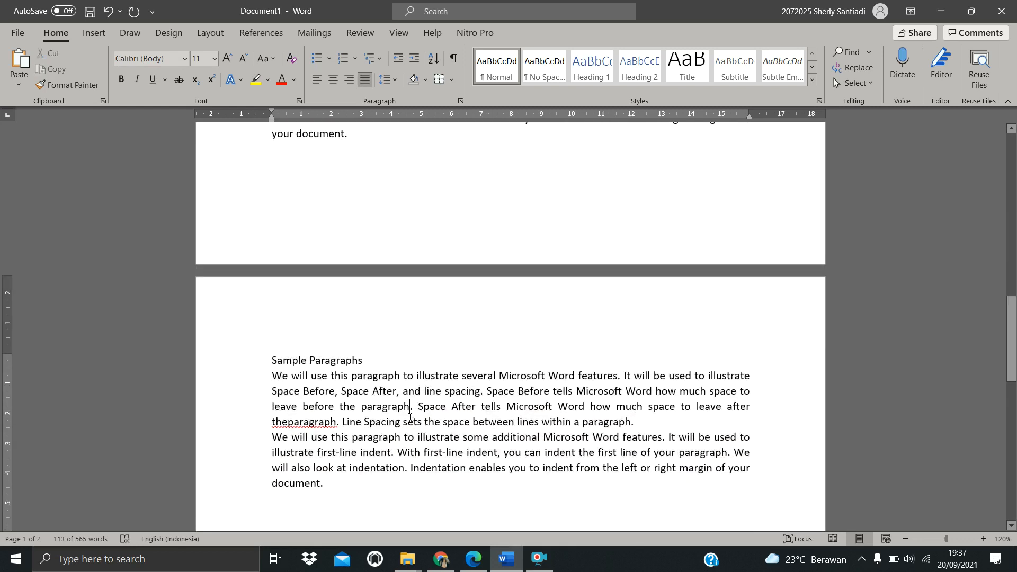
drag(352, 488, 266, 371)
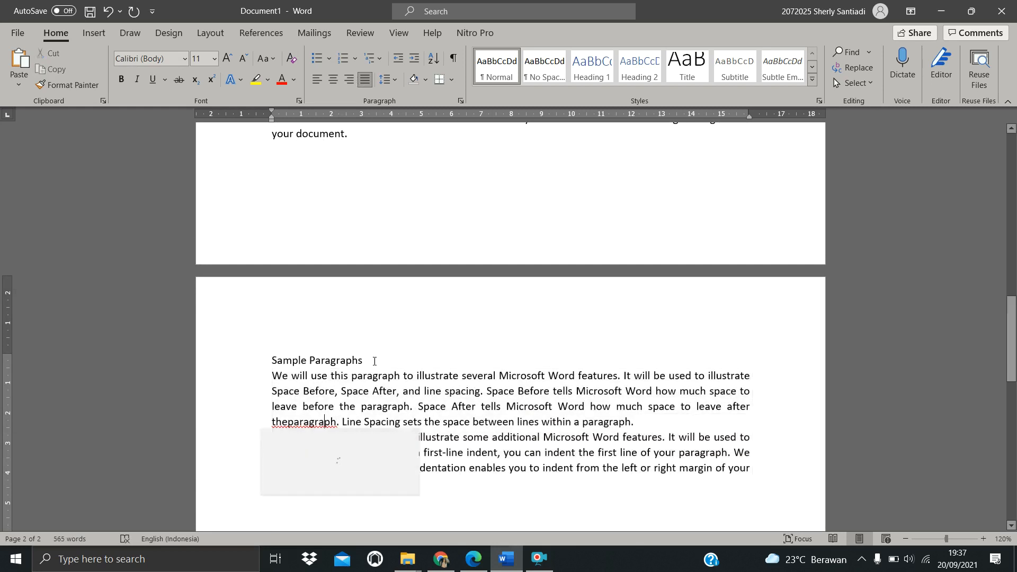
click(258, 361)
click(333, 79)
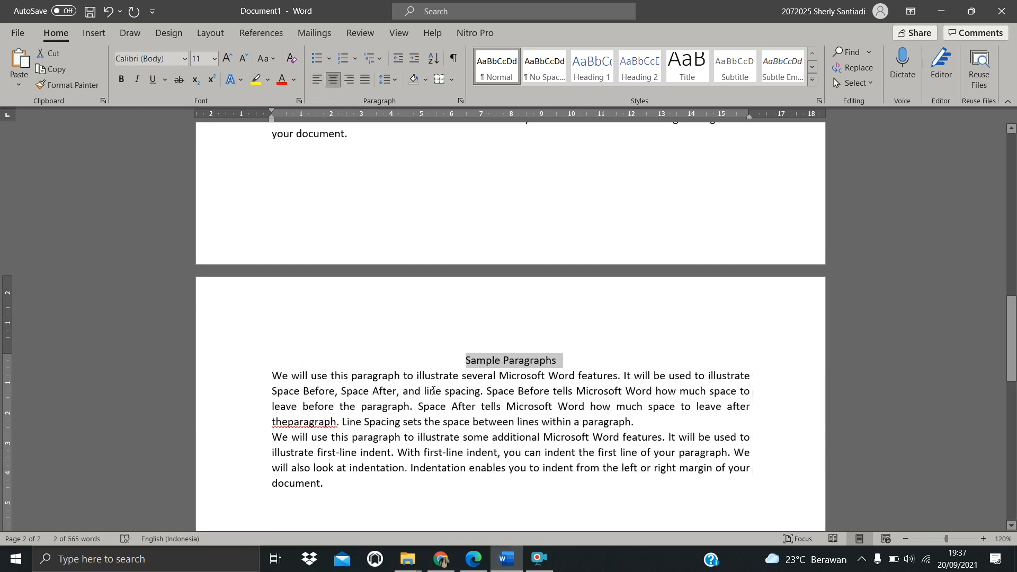
key(ctrl+z)
Reselect the whole justified copy and review the alignment choices in its paragraph settings without changing them
drag(358, 491, 266, 364)
key(ctrl+c)
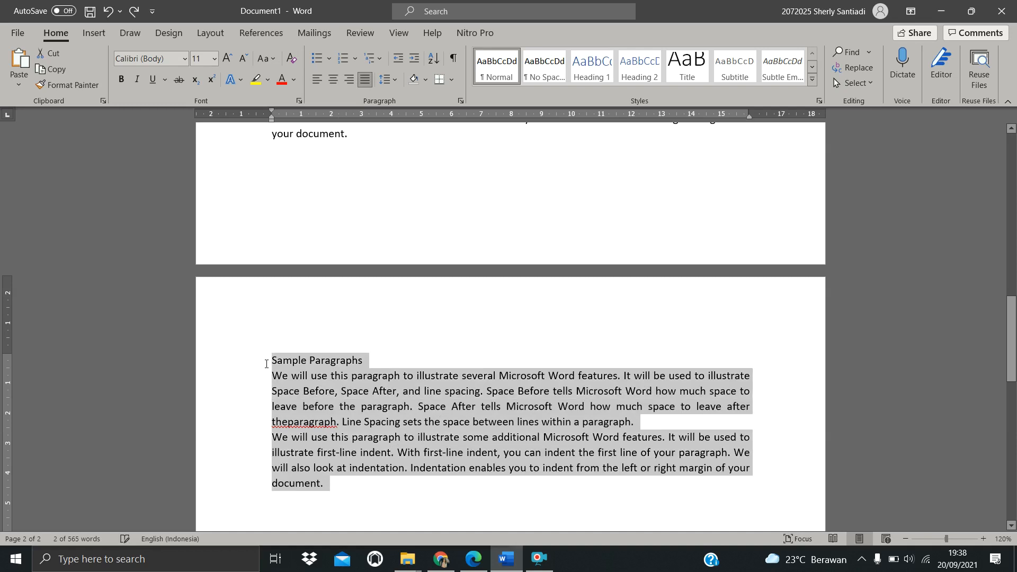
click(460, 101)
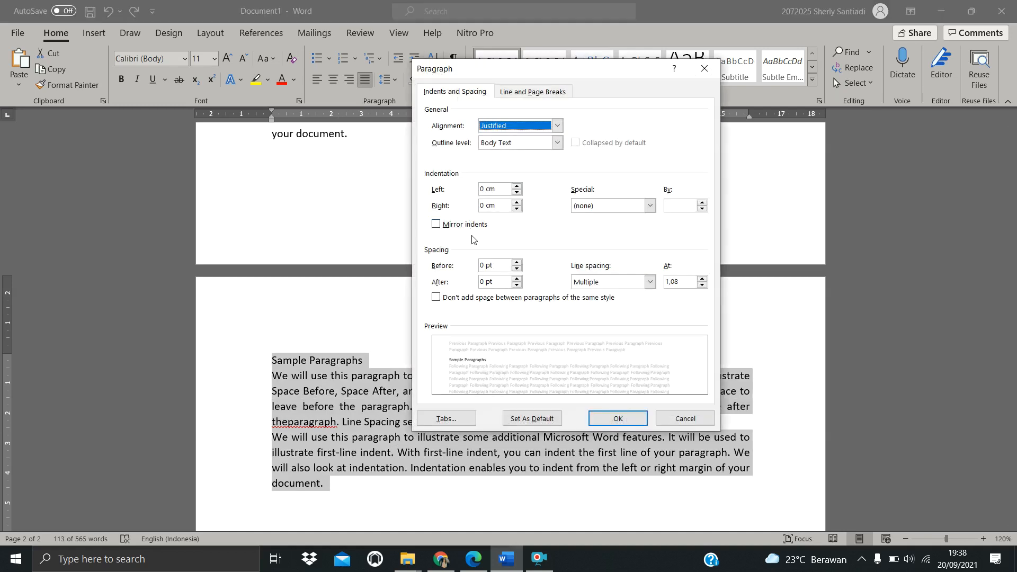
click(557, 125)
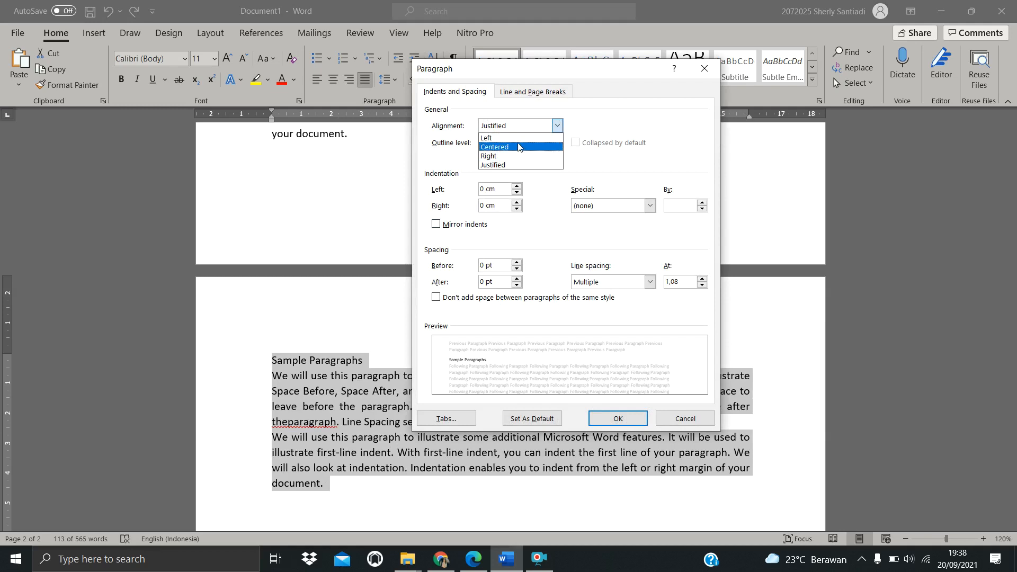
click(704, 68)
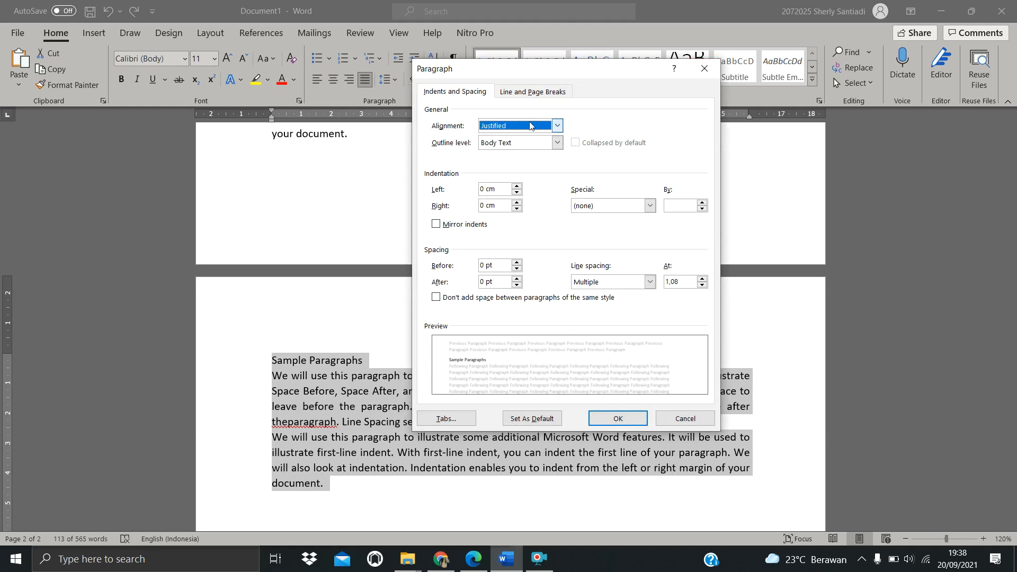
click(685, 418)
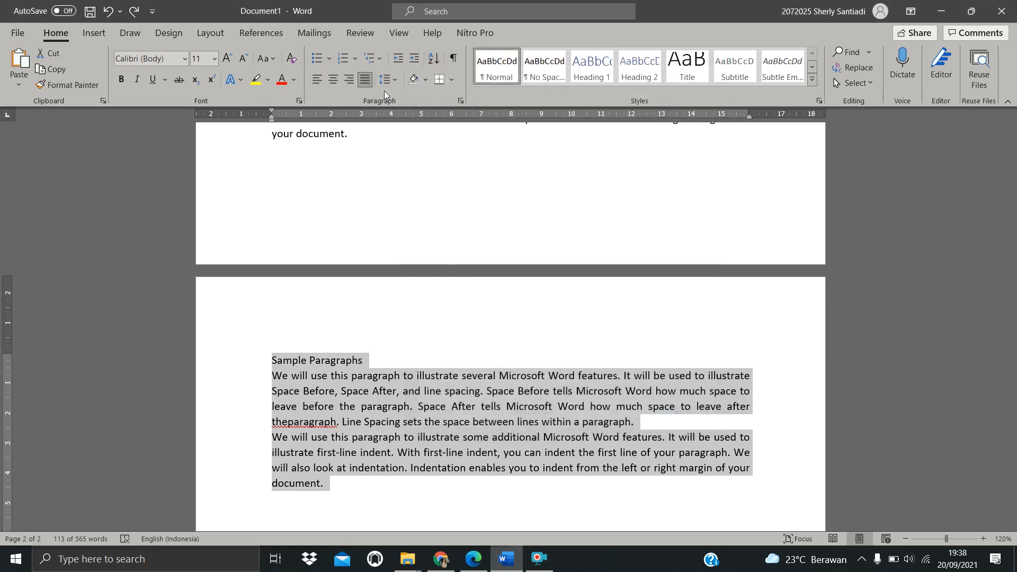
Put the document beside the PDF and highlight the words Hanging Indent in exercise item i
click(971, 11)
drag(617, 45, 1016, 44)
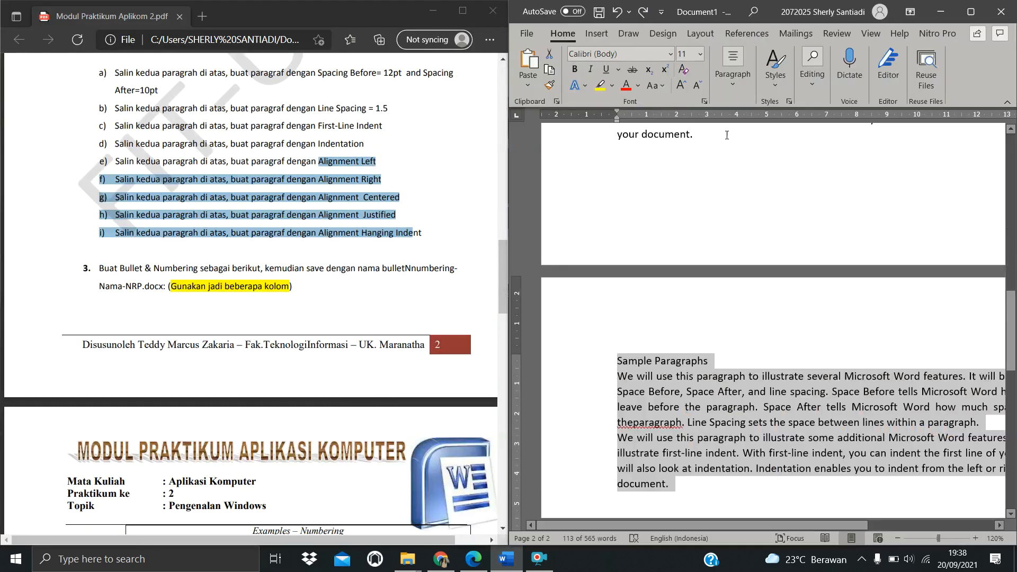
click(364, 164)
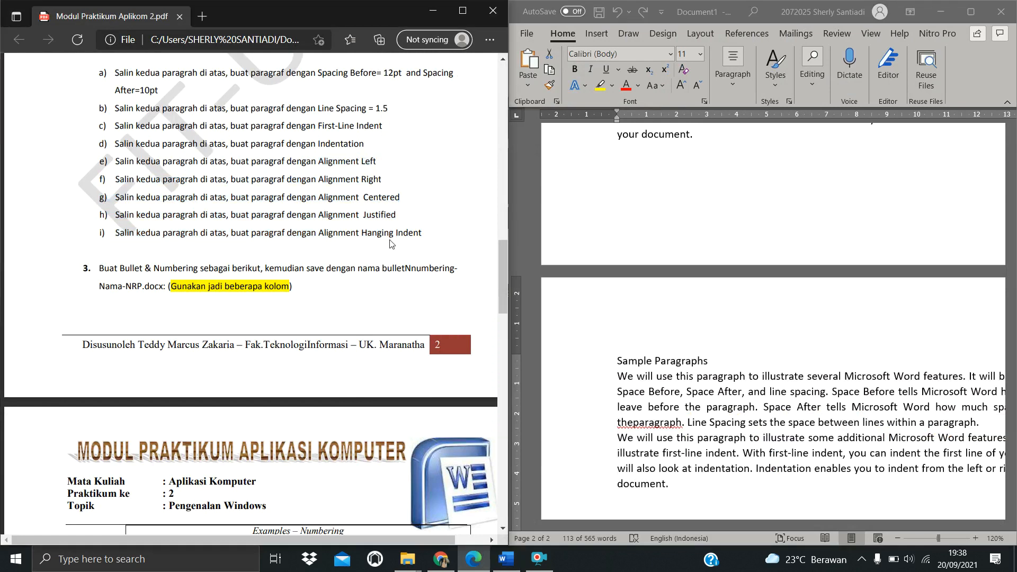
scroll(398, 256, down, 3)
scroll(381, 224, up, 3)
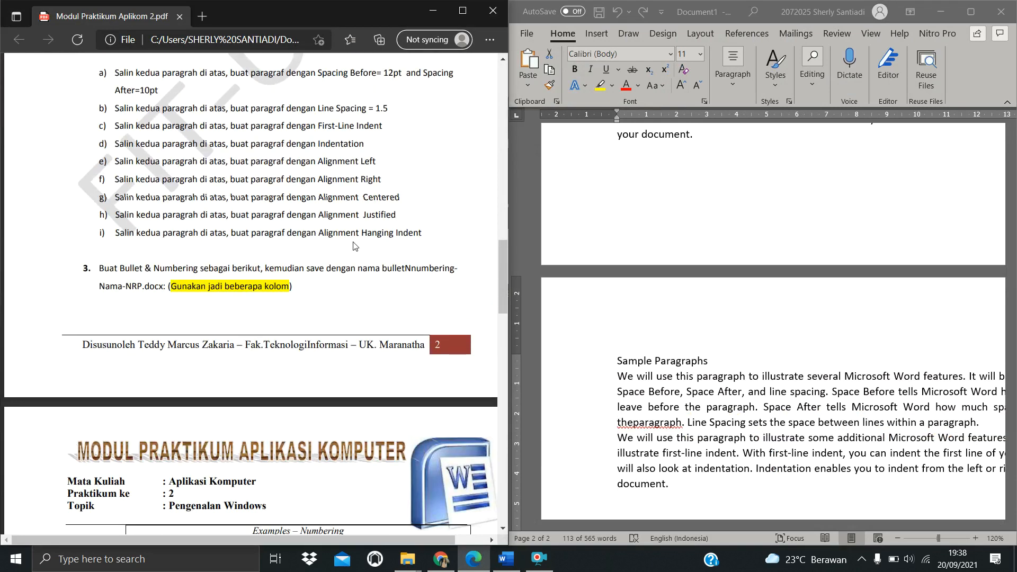
drag(360, 238, 420, 236)
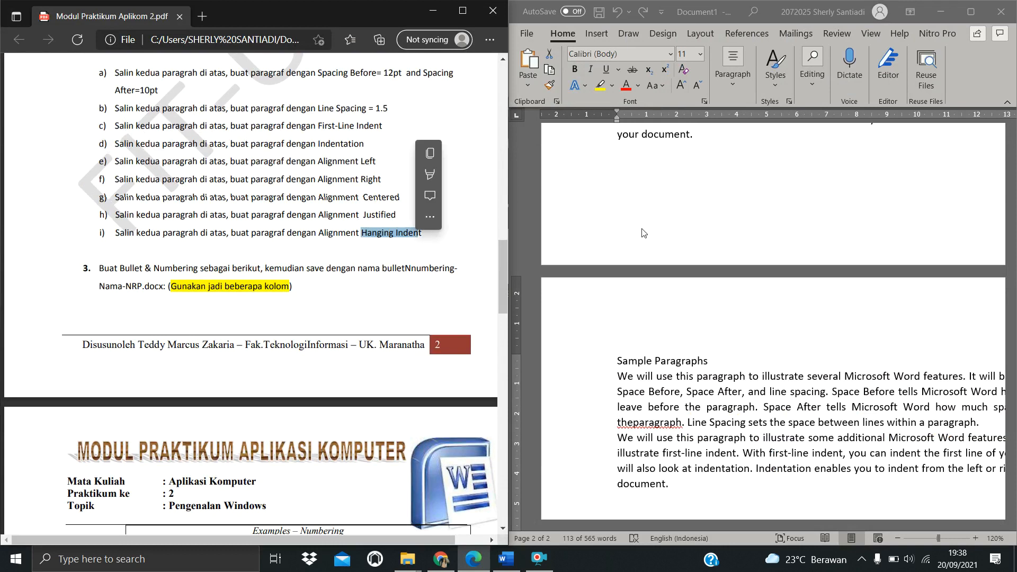
Copy the original Sample Paragraphs block from the start of the document and paste it below the justified copy, separated by a blank line
scroll(675, 238, down, 5)
scroll(676, 238, up, 3)
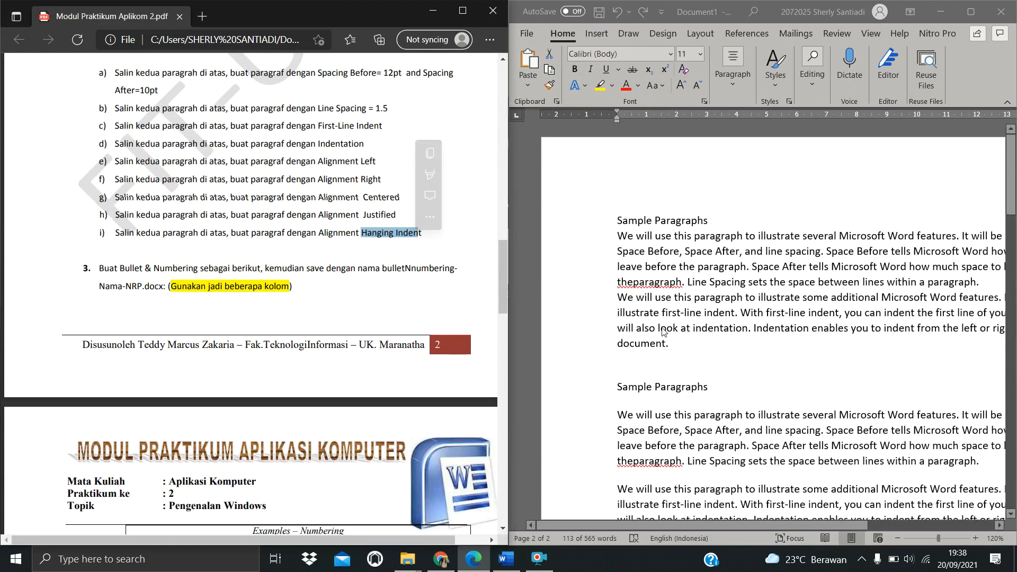
click(678, 349)
drag(678, 349, 609, 223)
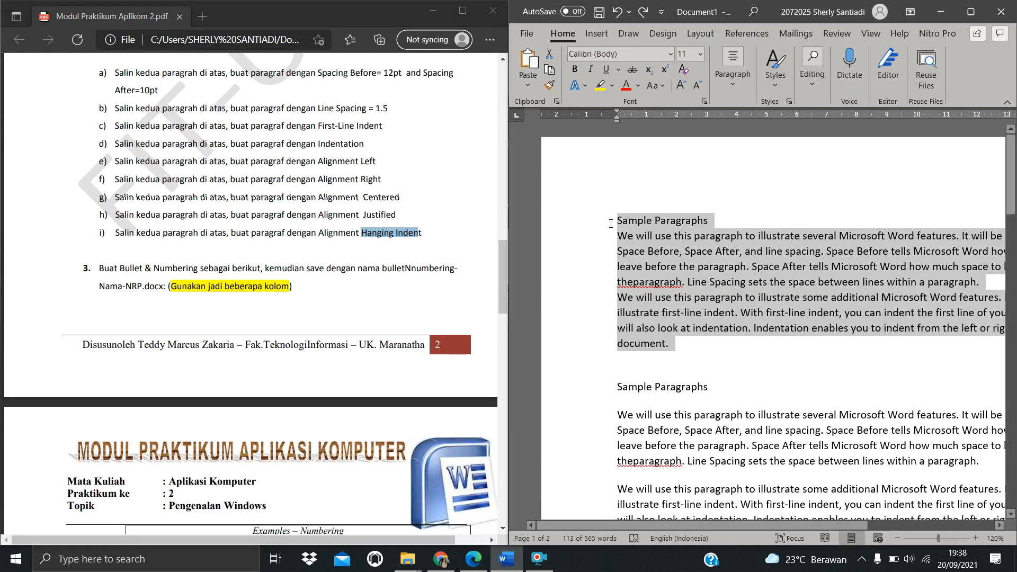
click(960, 12)
scroll(373, 370, down, 10)
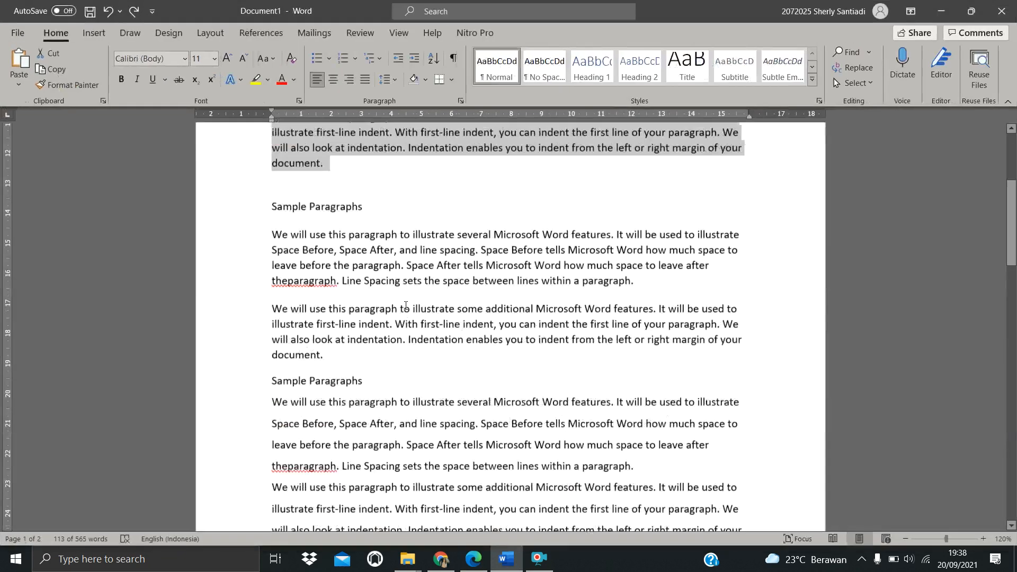
click(347, 288)
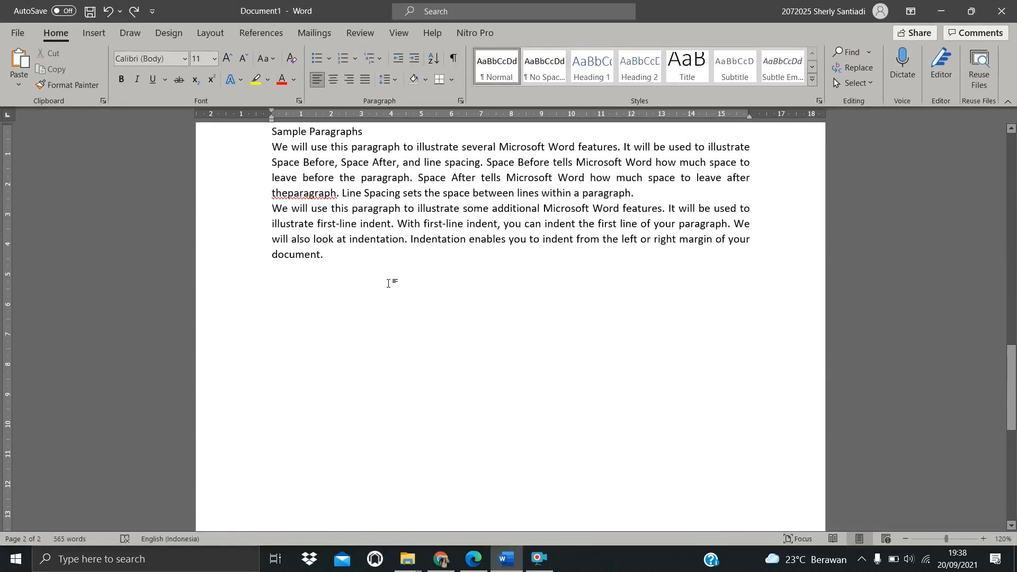
key(Return)
key(ctrl+v)
Select the newly pasted copy and give it a hanging indent of about 0.5 cm
drag(328, 407, 228, 268)
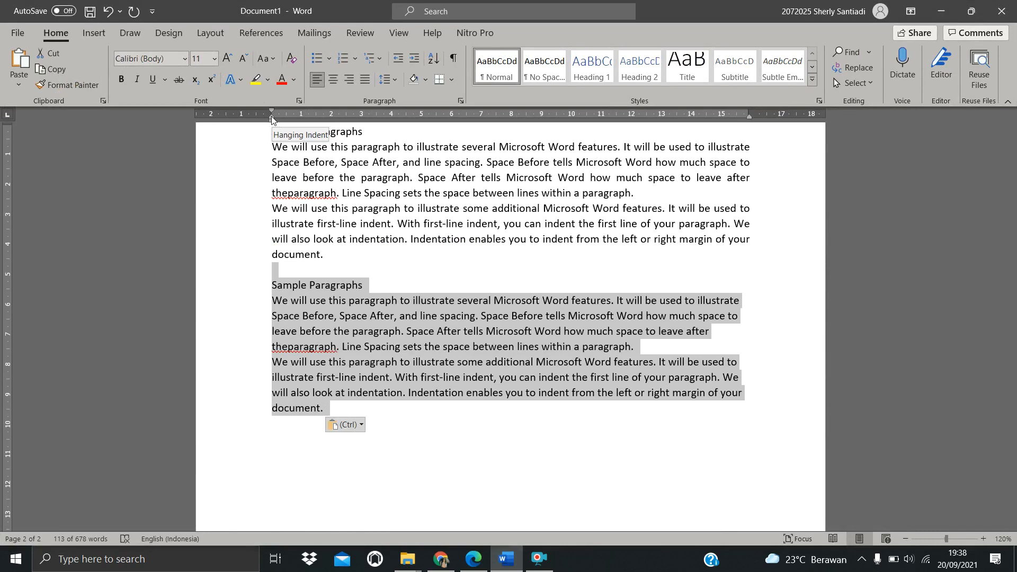
drag(271, 116, 301, 121)
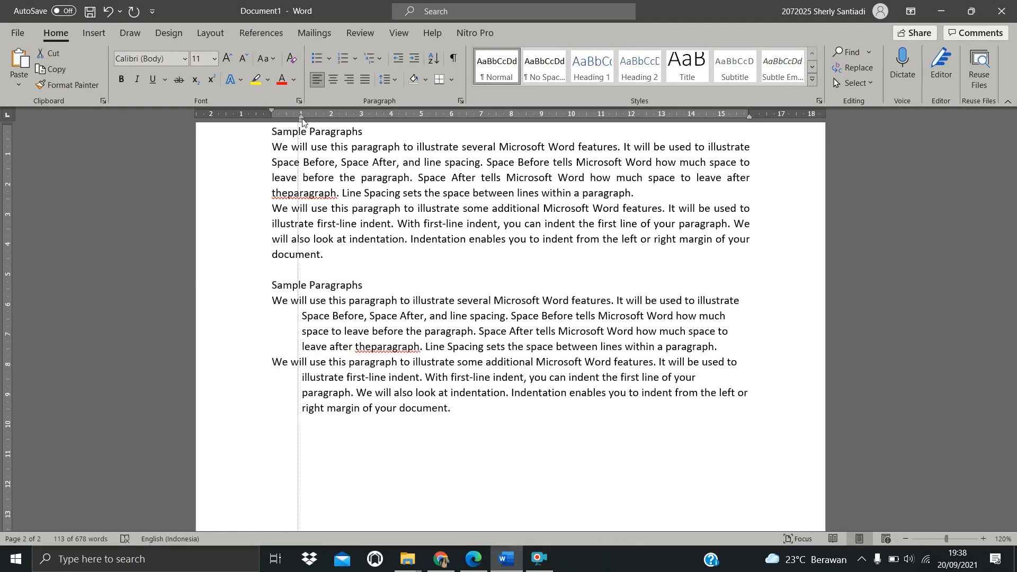
drag(302, 121, 286, 123)
click(289, 347)
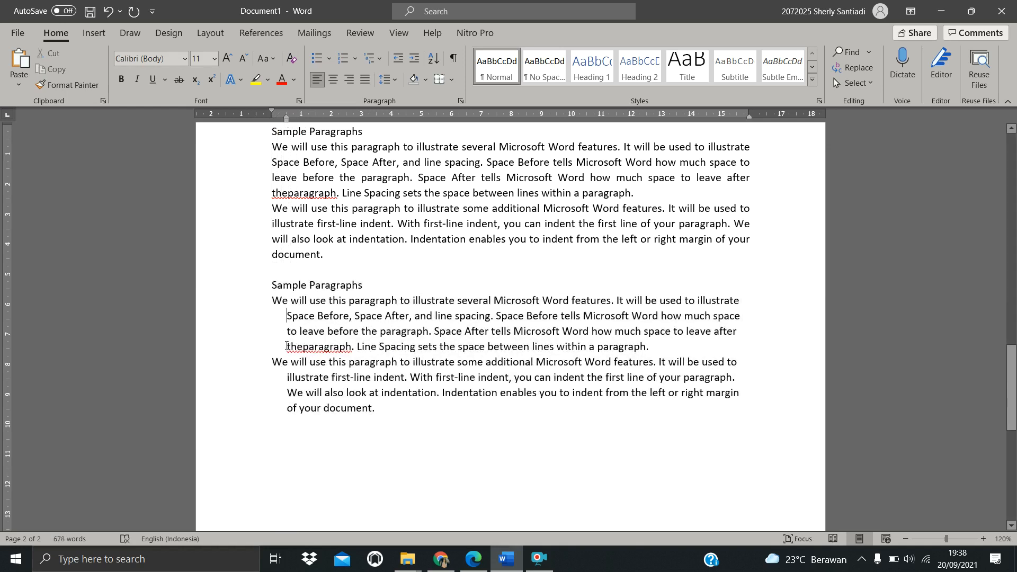
Highlight the first line of the opening paragraph in the first-line indent copy for comparison
scroll(289, 339, up, 10)
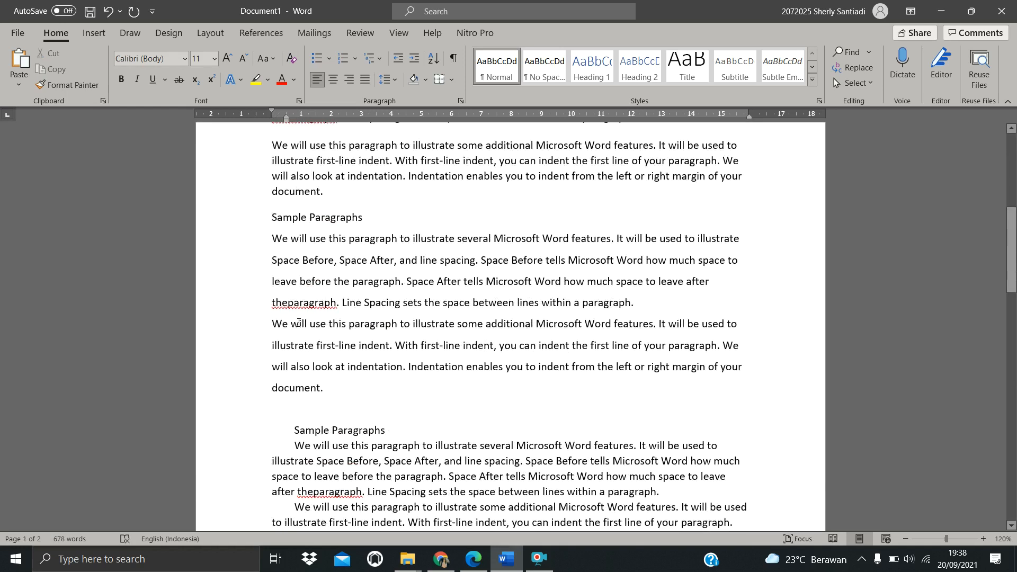
scroll(295, 318, down, 3)
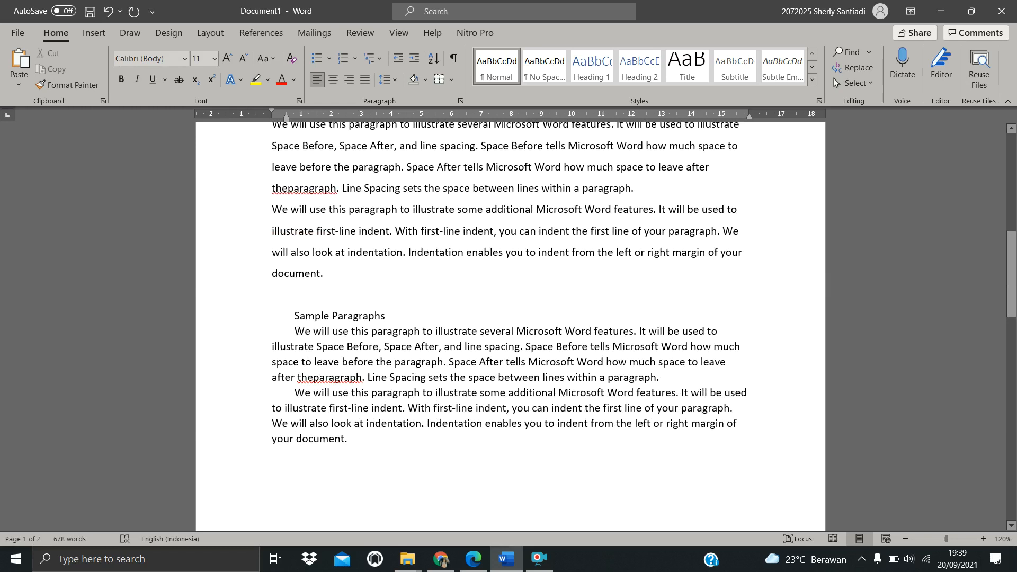
drag(284, 334, 718, 332)
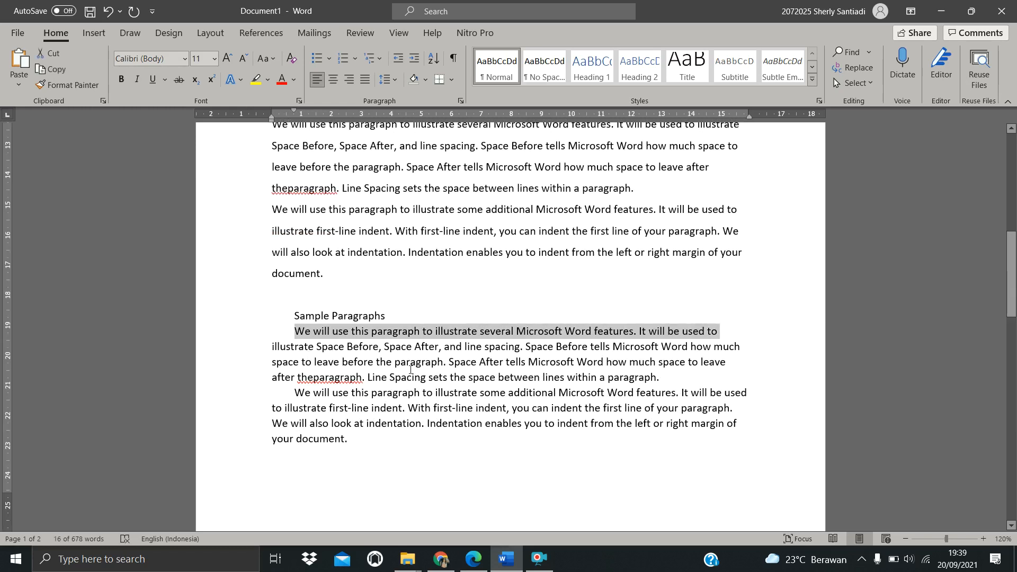
Highlight the first line of each paragraph in the hanging-indent copy, plus the second paragraph's indented lines, to examine the layout
scroll(647, 318, down, 12)
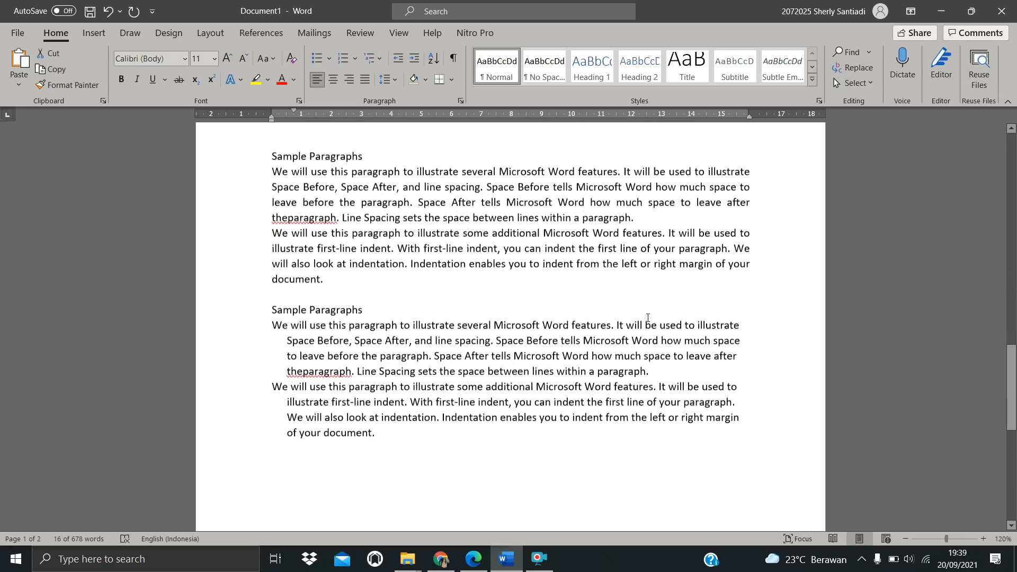
scroll(647, 318, down, 1)
drag(274, 299, 695, 303)
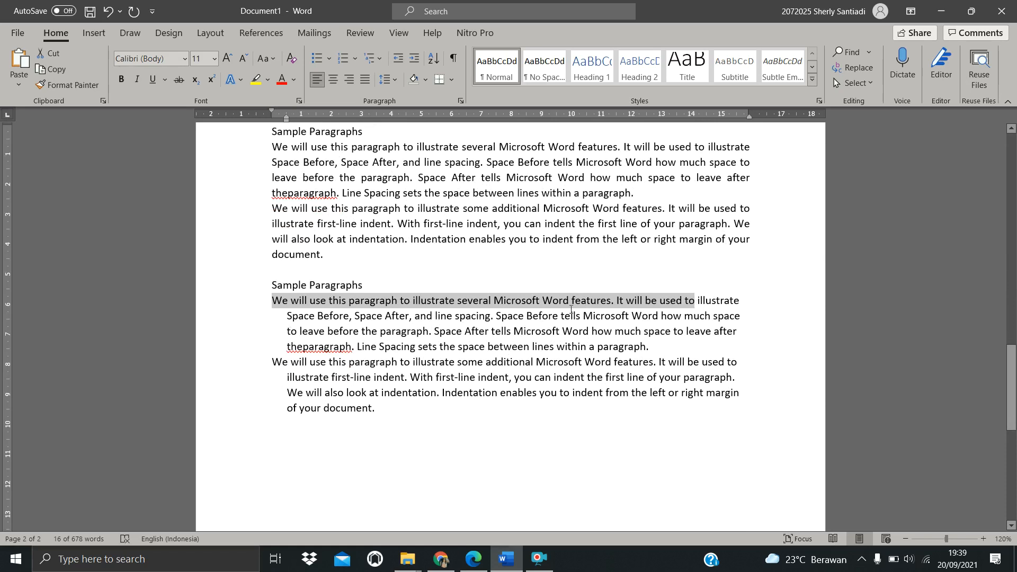
drag(743, 303, 253, 302)
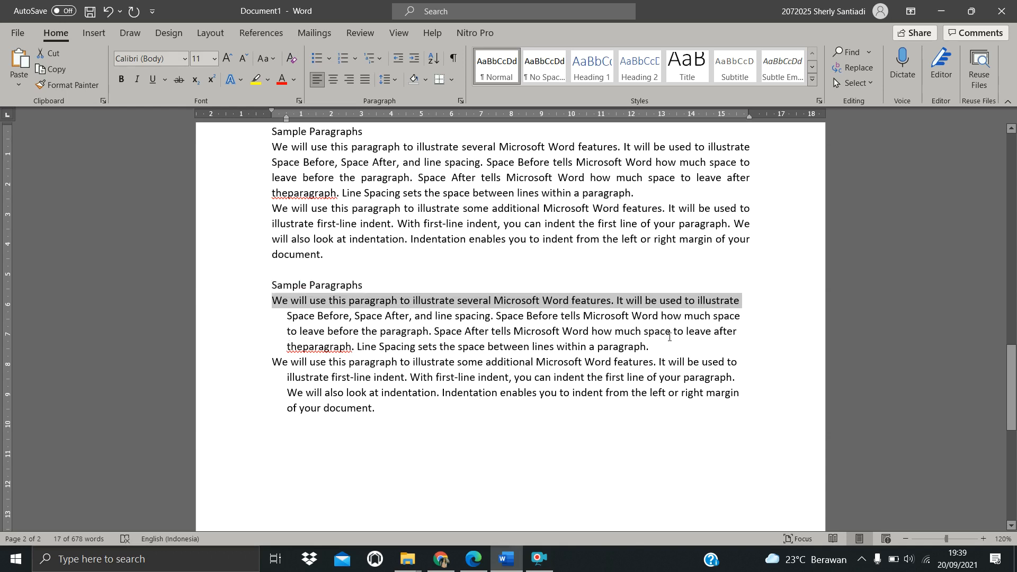
click(654, 349)
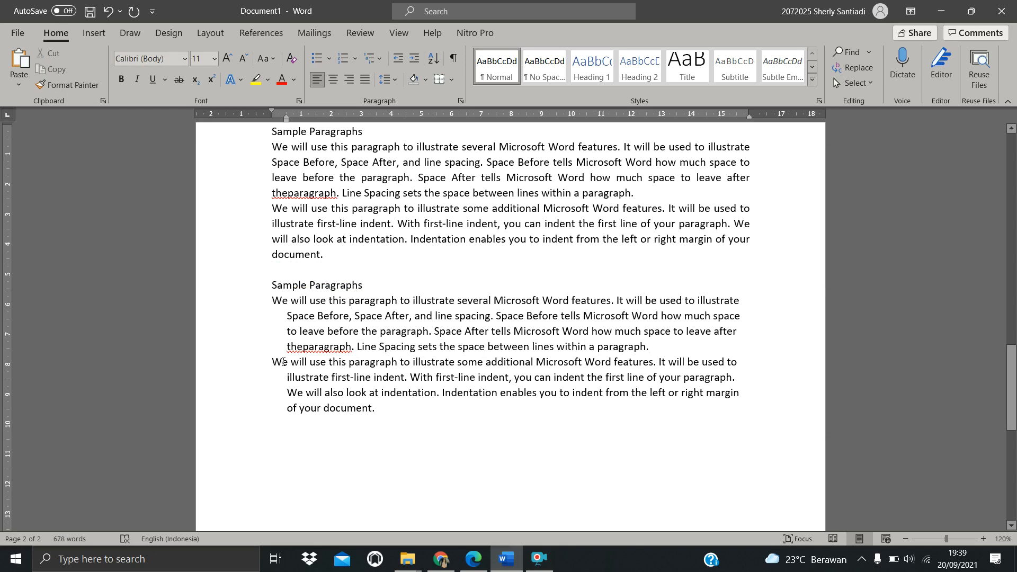
drag(275, 361, 767, 326)
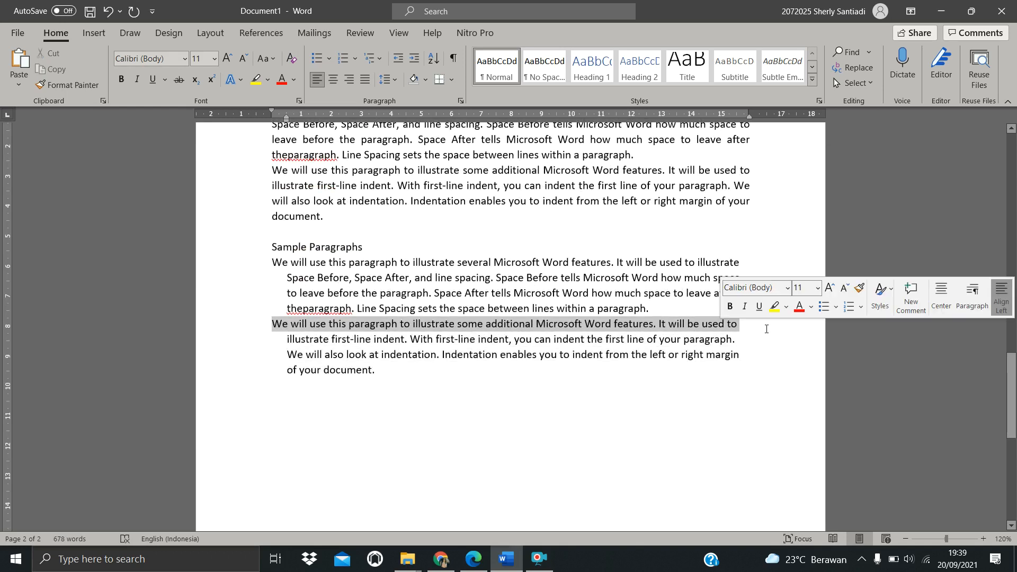
drag(284, 338, 723, 371)
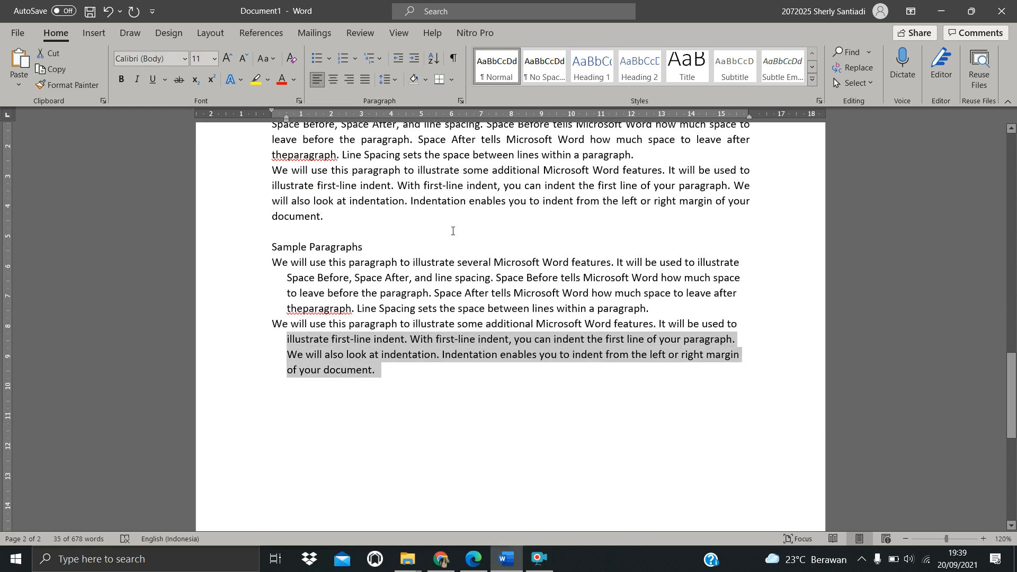
Restore the document to a smaller window and review the PDF's paragraph instructions and exercise items a to i
click(978, 15)
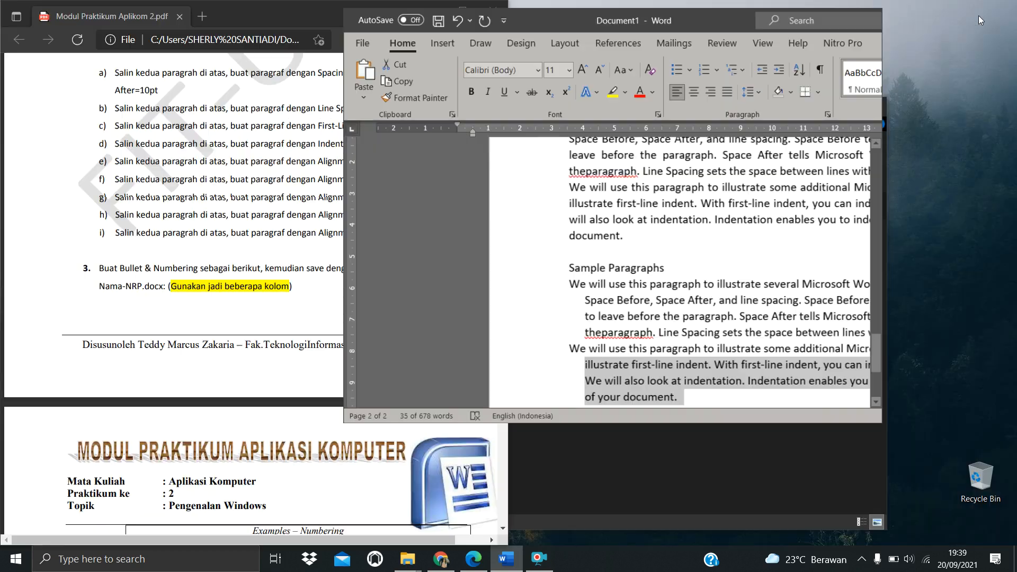
scroll(170, 197, up, 7)
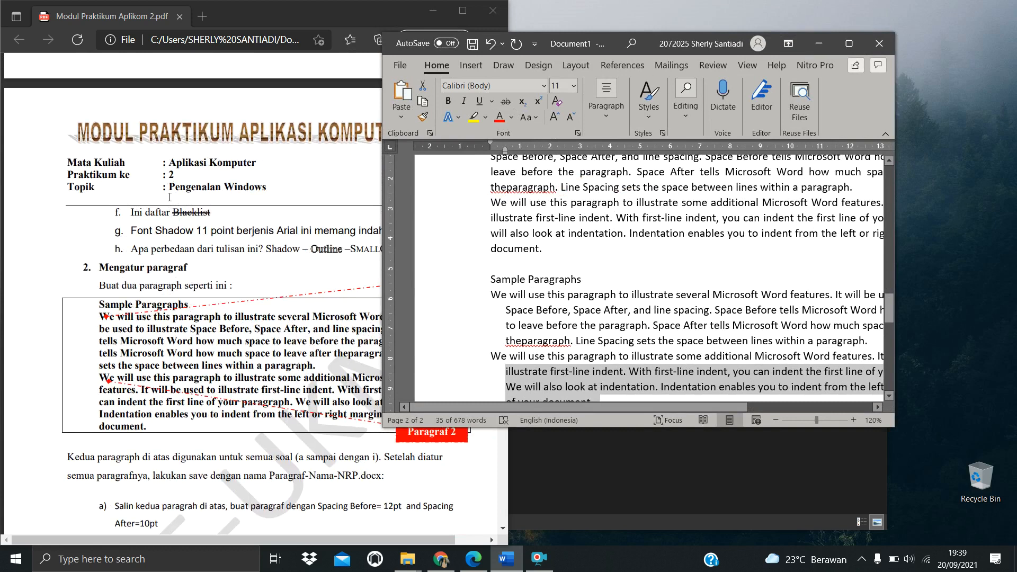
scroll(170, 197, down, 5)
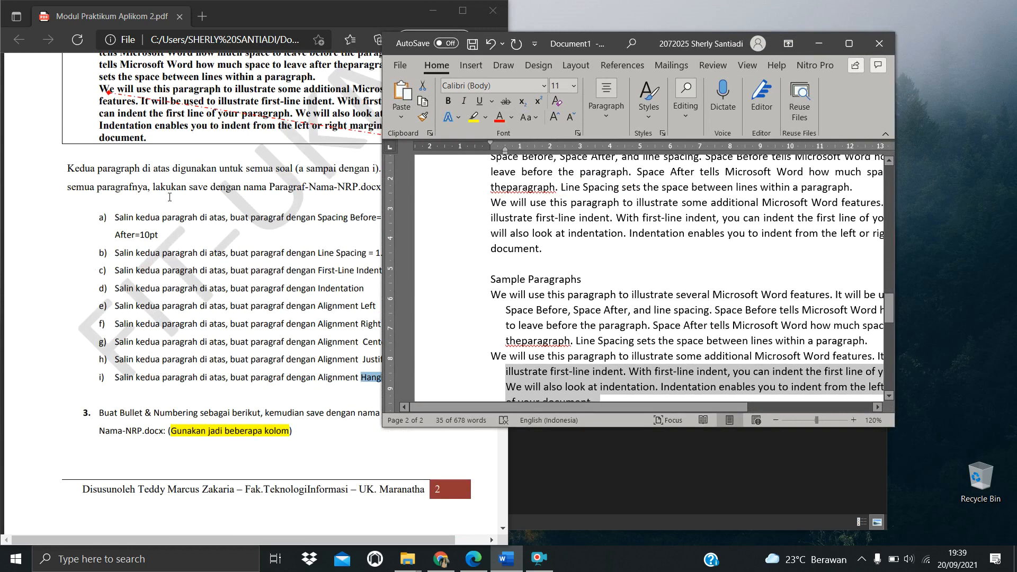
scroll(169, 198, up, 3)
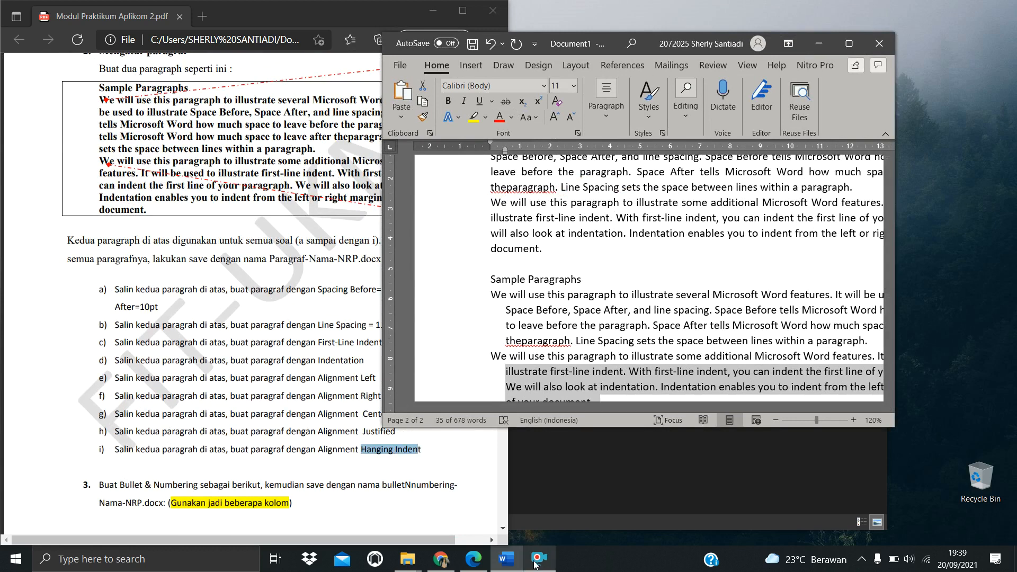